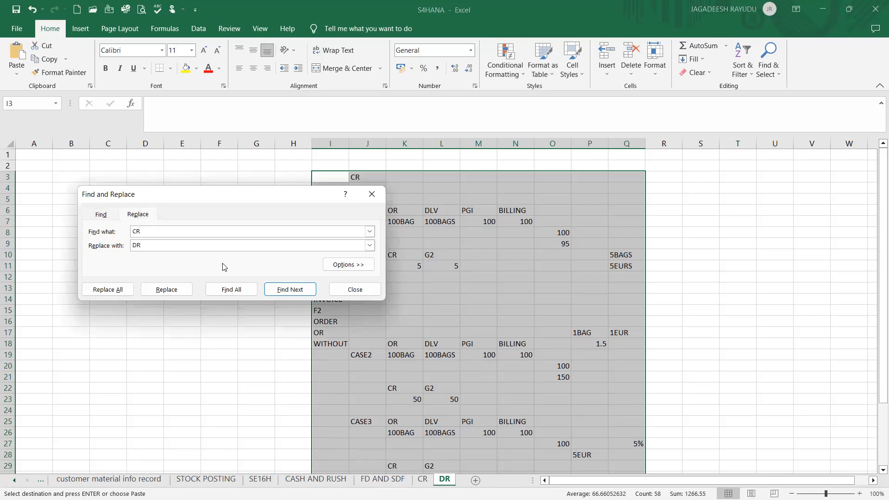
Replace every CR with DR in the selected block of the DR sheet and close Find and Replace
{"action": "left_click", "coordinate": [121, 294]}
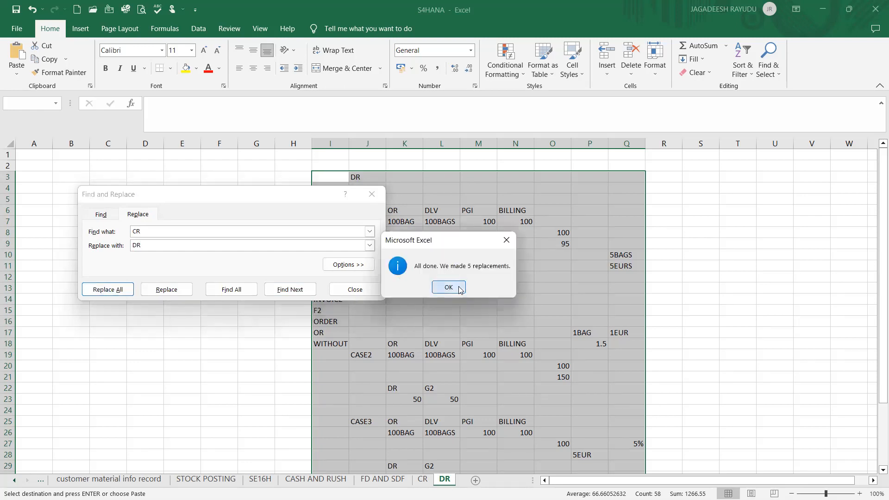
{"action": "left_click", "coordinate": [448, 287]}
{"action": "left_click", "coordinate": [368, 290]}
Review the DR heading and the CASE1 order, delivery, PGI and billing quantities and the billed amount
{"action": "left_click", "coordinate": [369, 178]}
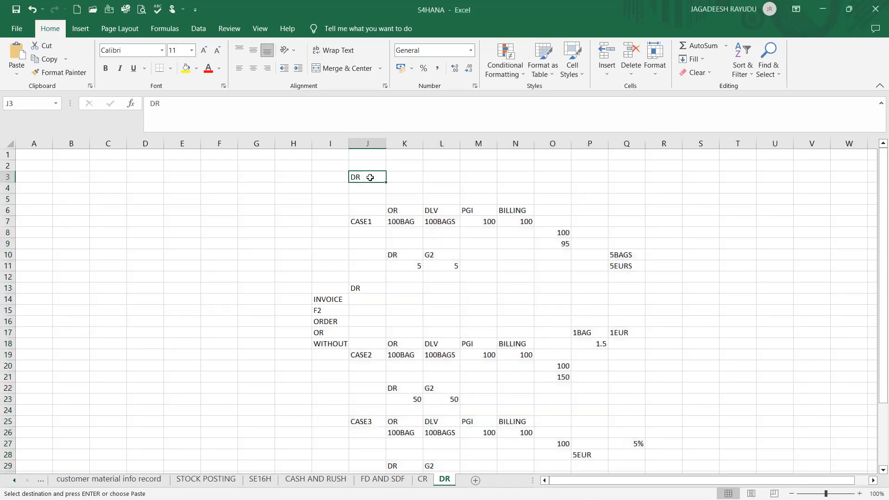
{"action": "left_click", "coordinate": [354, 222]}
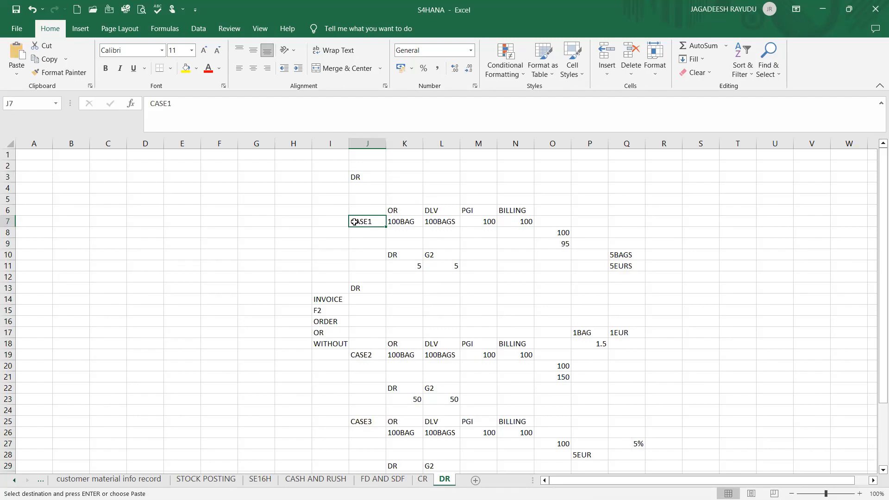
{"action": "left_click", "coordinate": [409, 221]}
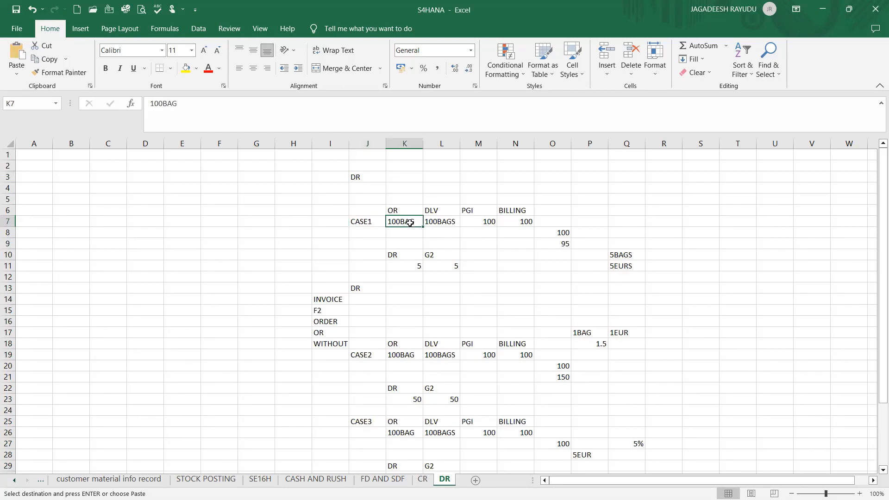
{"action": "left_click", "coordinate": [441, 221]}
{"action": "left_click", "coordinate": [411, 221]}
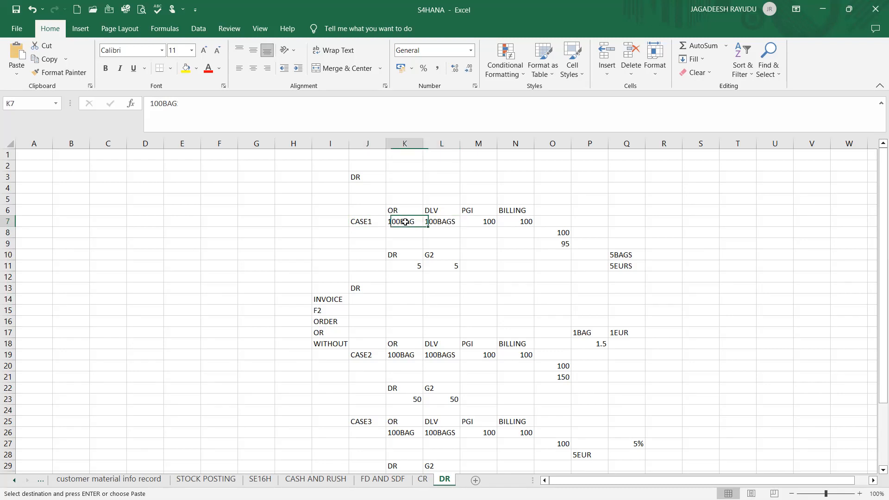
{"action": "left_click", "coordinate": [439, 222]}
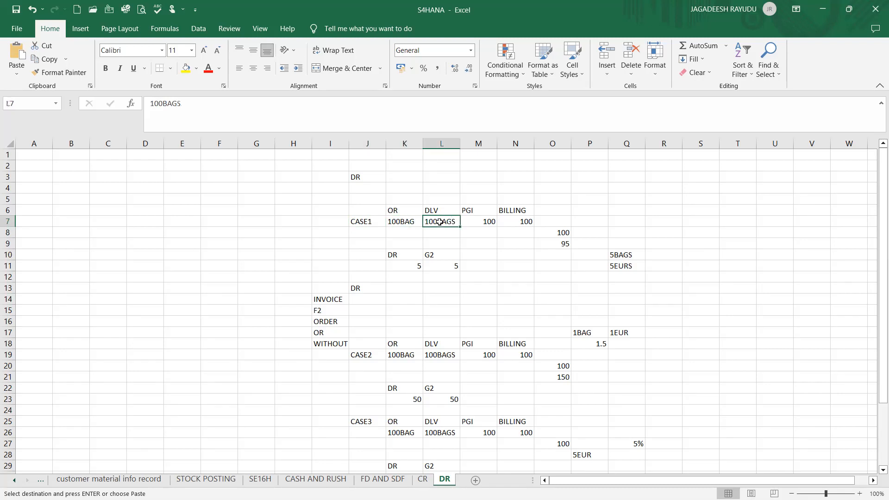
{"action": "left_click", "coordinate": [483, 223]}
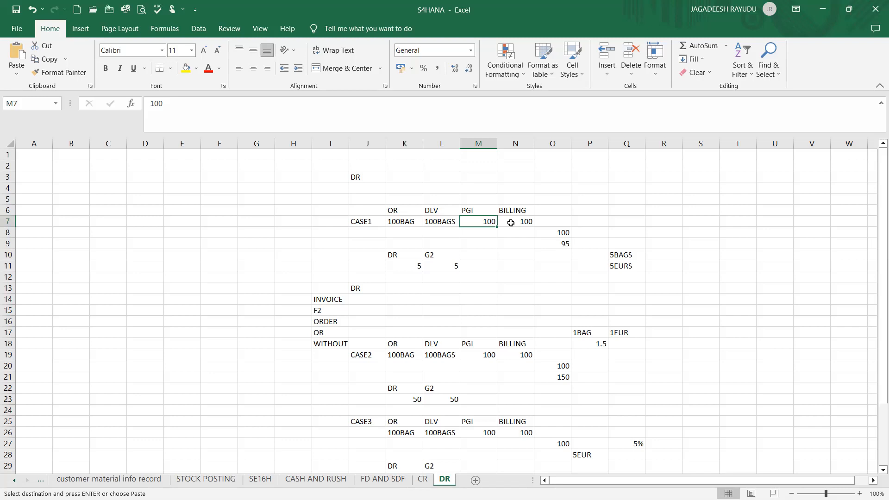
{"action": "left_click", "coordinate": [510, 223]}
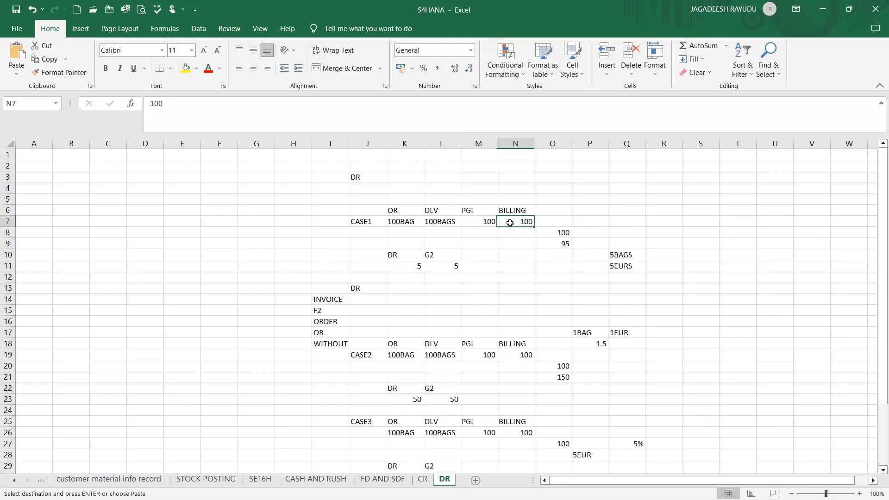
{"action": "left_click", "coordinate": [539, 233]}
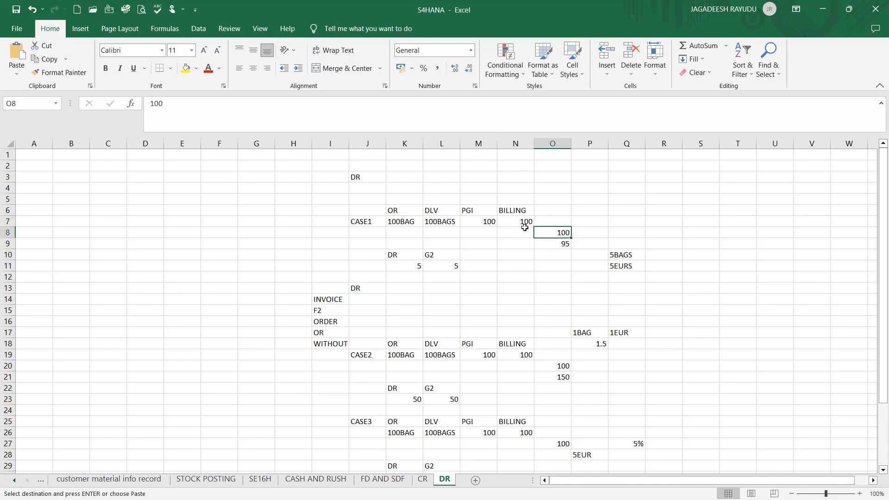
{"action": "left_click", "coordinate": [500, 225]}
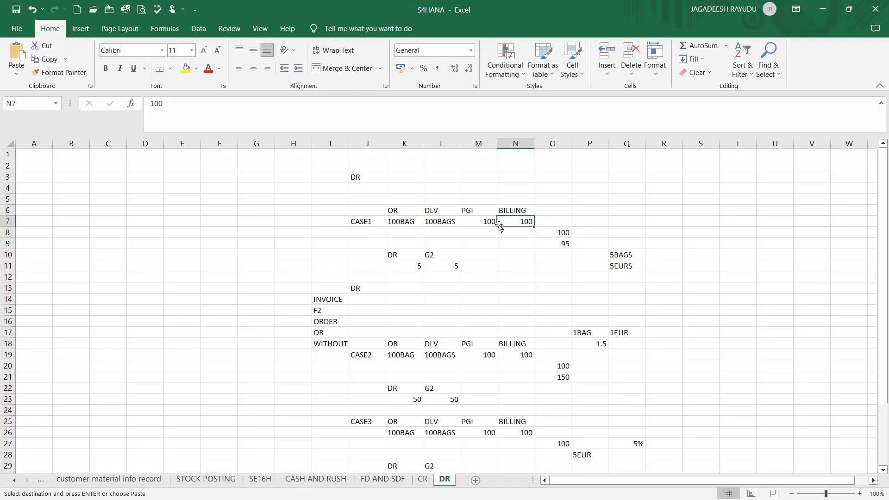
{"action": "left_click", "coordinate": [550, 231]}
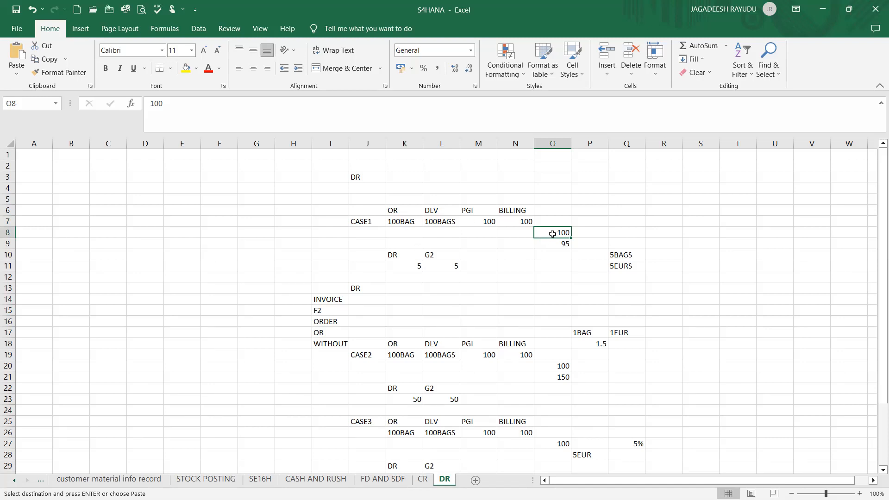
Enter BASE PRICE in S6, 1BAG in T6 and 1EUR in U6
{"action": "left_click", "coordinate": [690, 207]}
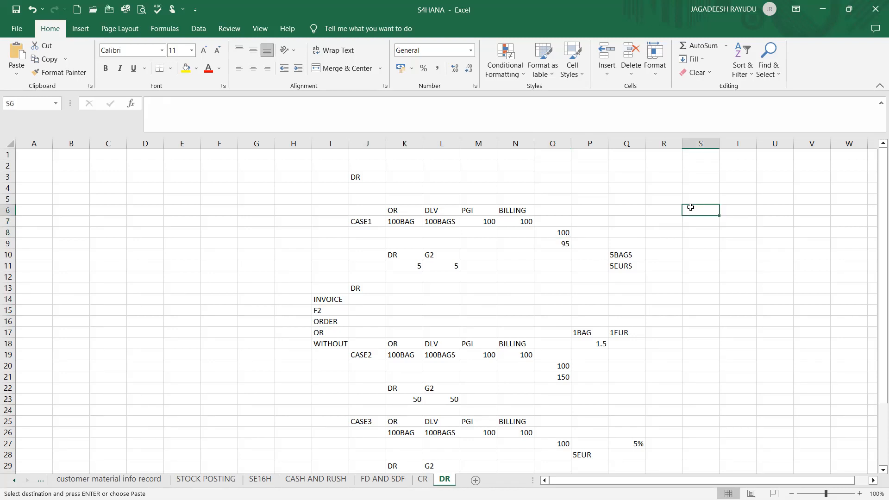
{"action": "type", "text": "BASE PRICE"}
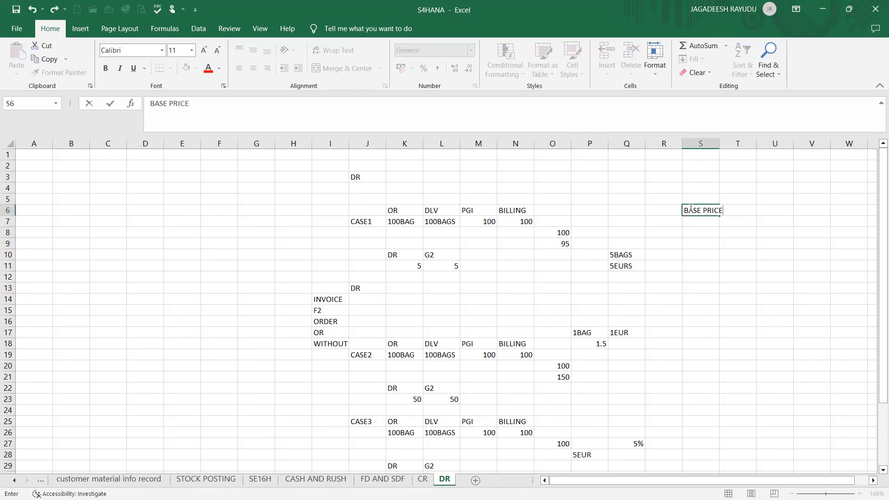
{"action": "key", "text": "Tab"}
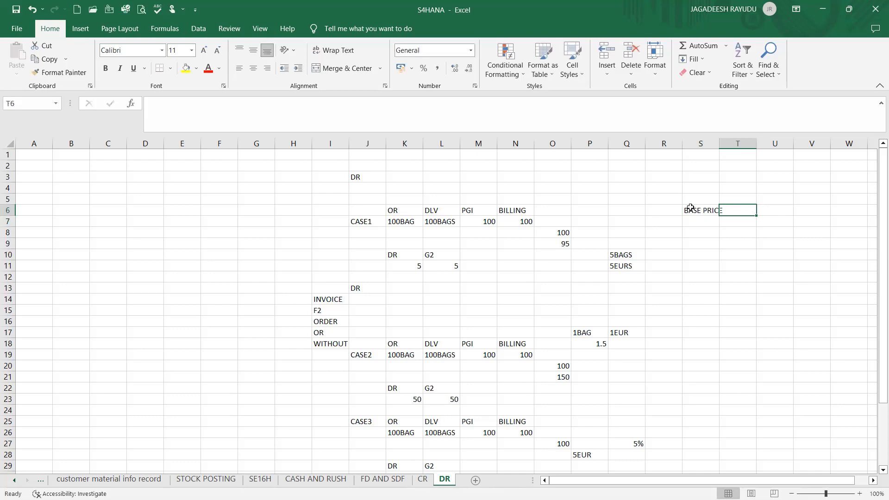
{"action": "type", "text": "1BAG"}
{"action": "key", "text": "Tab"}
{"action": "type", "text": "1EUR"}
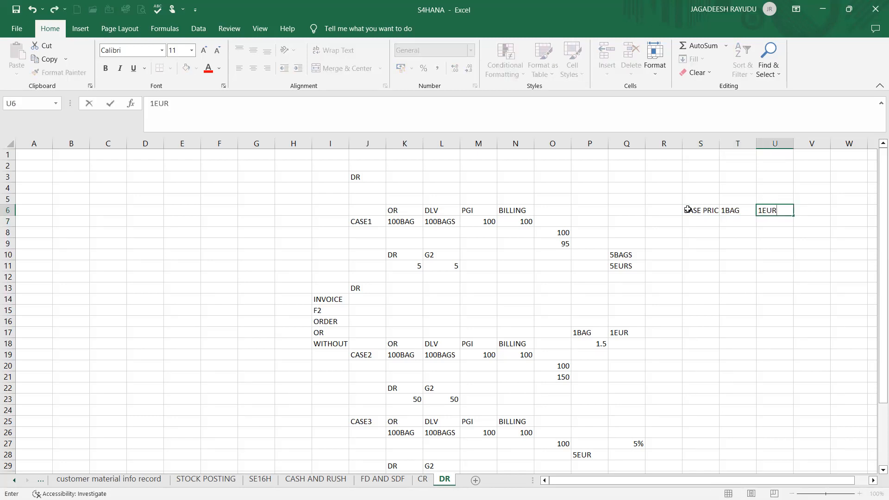
{"action": "left_click", "coordinate": [676, 231]}
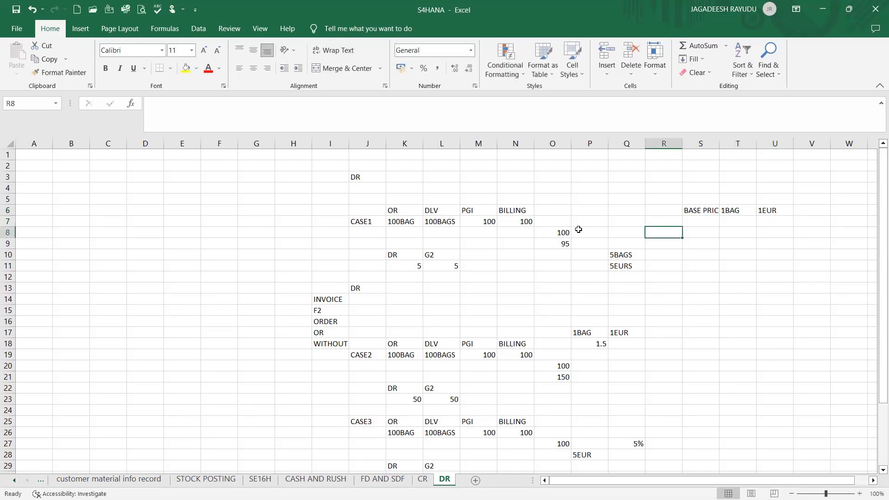
Autofit the width of column S to the BASE PRICE label
{"action": "left_click", "coordinate": [690, 217]}
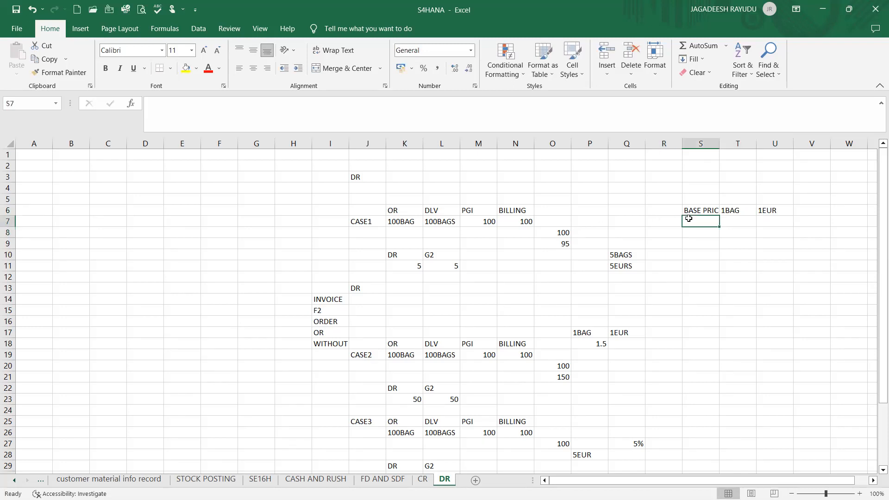
{"action": "double_click", "coordinate": [720, 144]}
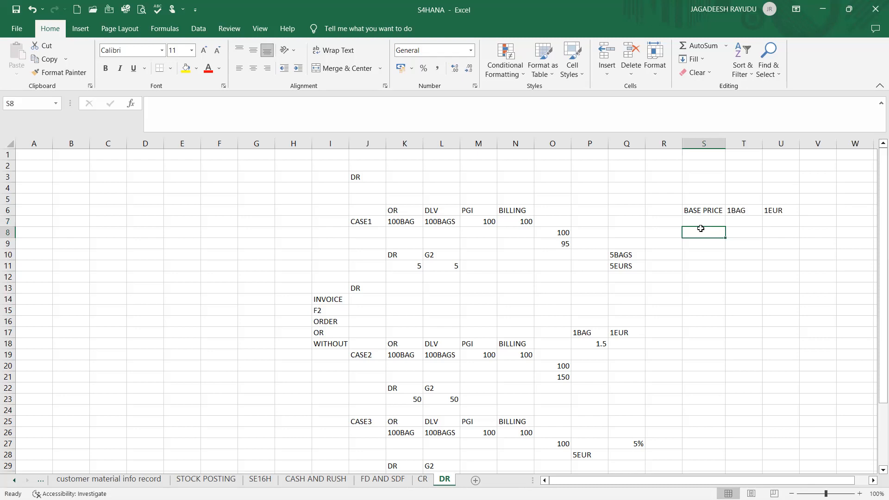
{"action": "left_click", "coordinate": [695, 211]}
{"action": "left_click", "coordinate": [701, 223]}
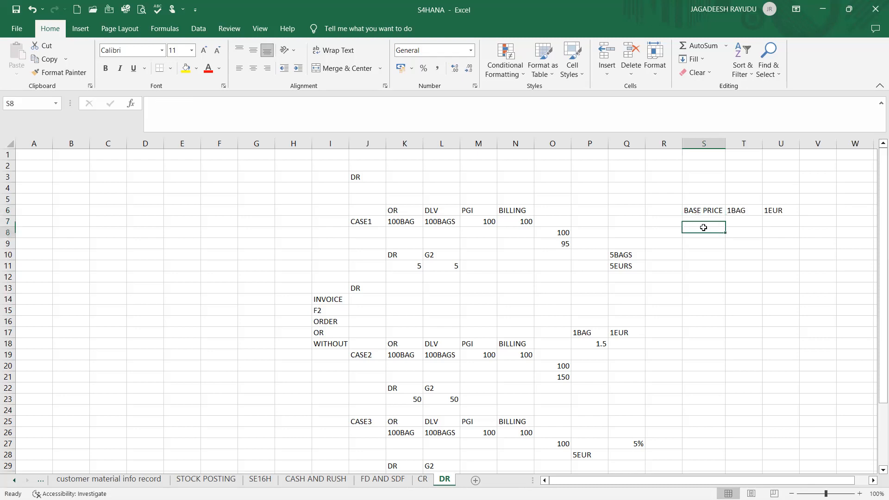
{"action": "left_click", "coordinate": [758, 221]}
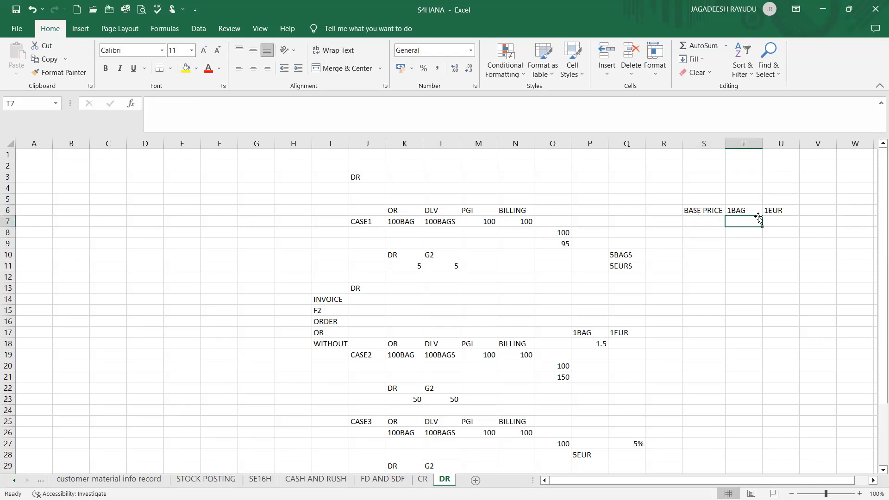
{"action": "left_click", "coordinate": [728, 211]}
{"action": "left_click", "coordinate": [692, 222]}
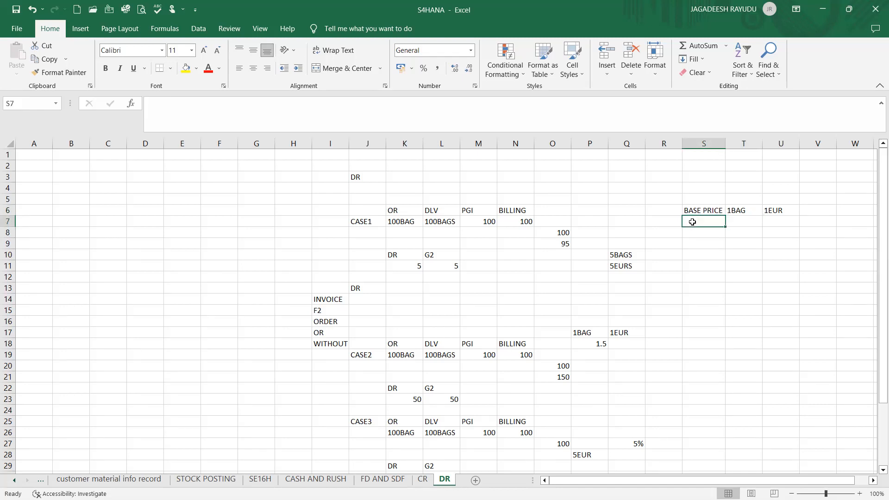
Try 9.5 and then 9 as the price in S7 under BASE PRICE
{"action": "left_click", "coordinate": [559, 235]}
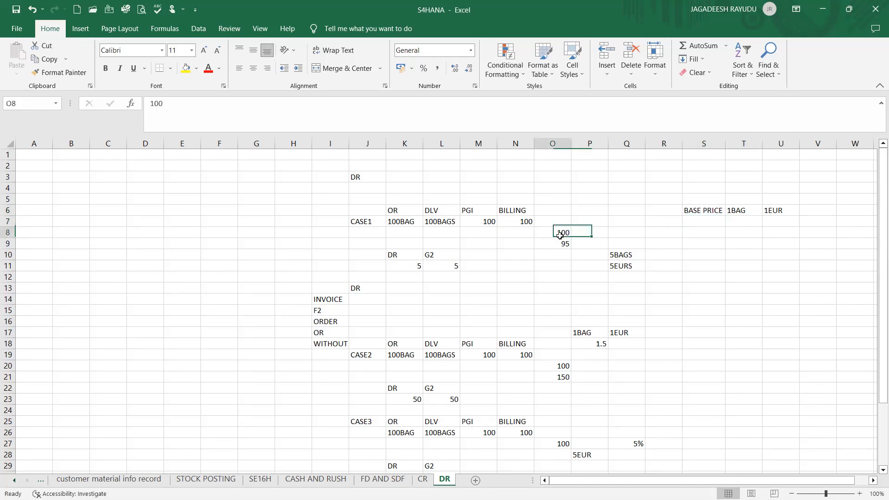
{"action": "left_click", "coordinate": [696, 223]}
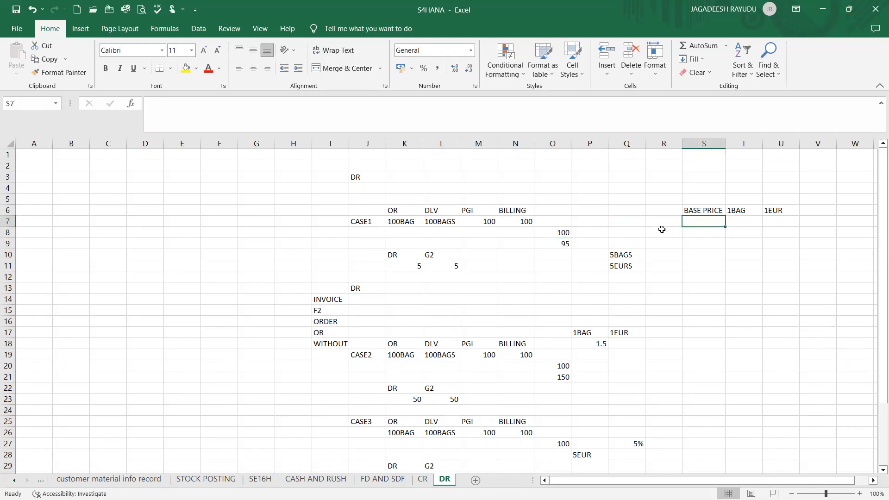
{"action": "type", "text": "9.5"}
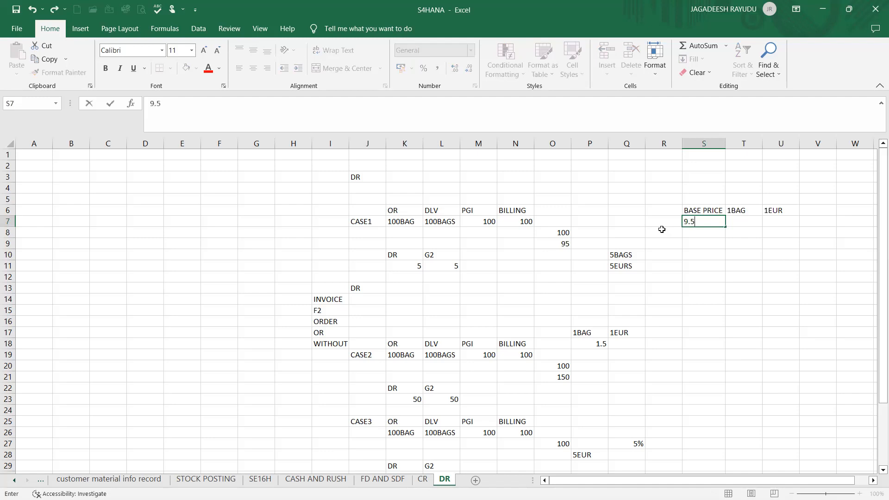
{"action": "left_click", "coordinate": [639, 224]}
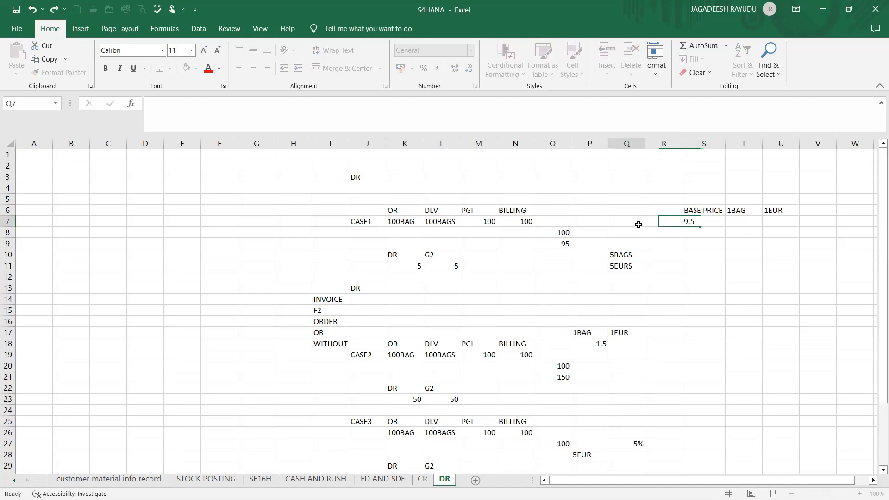
{"action": "left_click", "coordinate": [727, 224]}
{"action": "left_click", "coordinate": [713, 222]}
{"action": "type", "text": "9"}
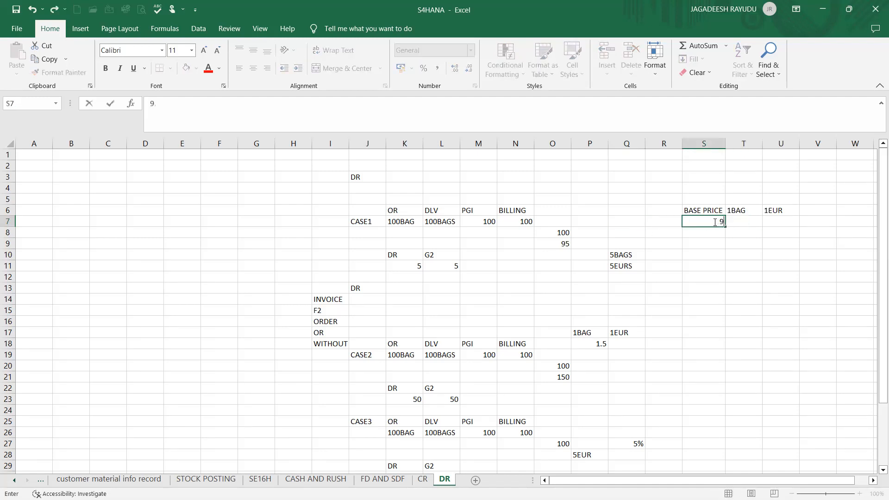
{"action": "left_click", "coordinate": [669, 252]}
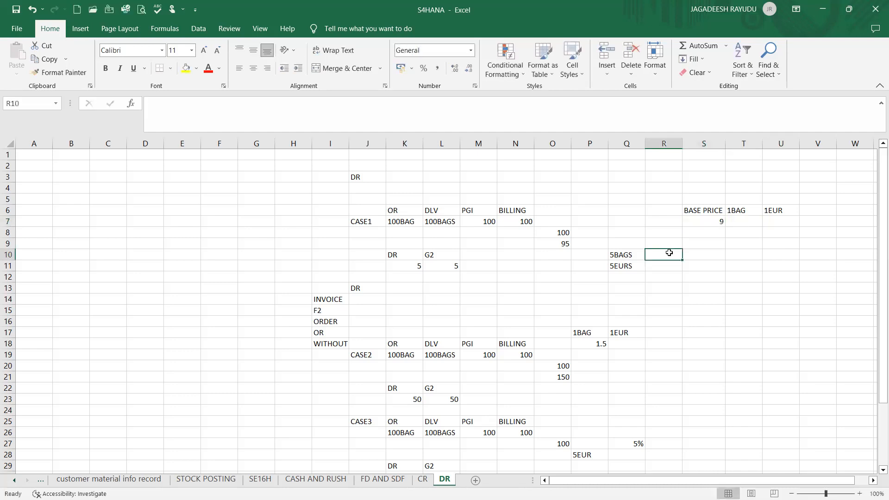
{"action": "left_click", "coordinate": [706, 230]}
{"action": "left_click", "coordinate": [706, 223]}
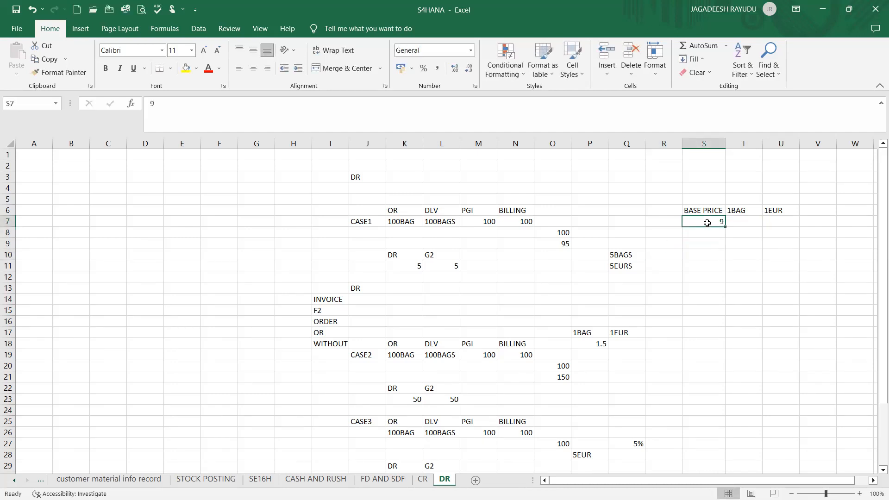
{"action": "left_click", "coordinate": [674, 223]}
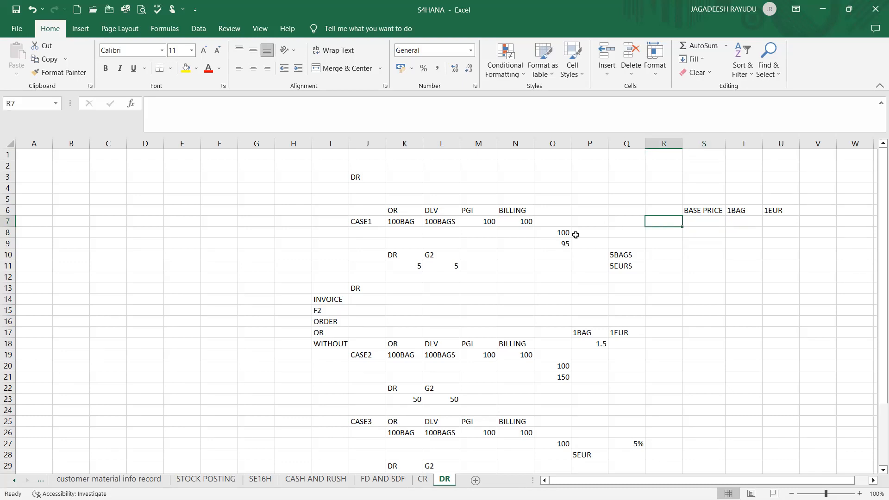
Enter 0.9 in S7 under BASE PRICE
{"action": "left_click", "coordinate": [691, 223]}
{"action": "type", "text": "0"}
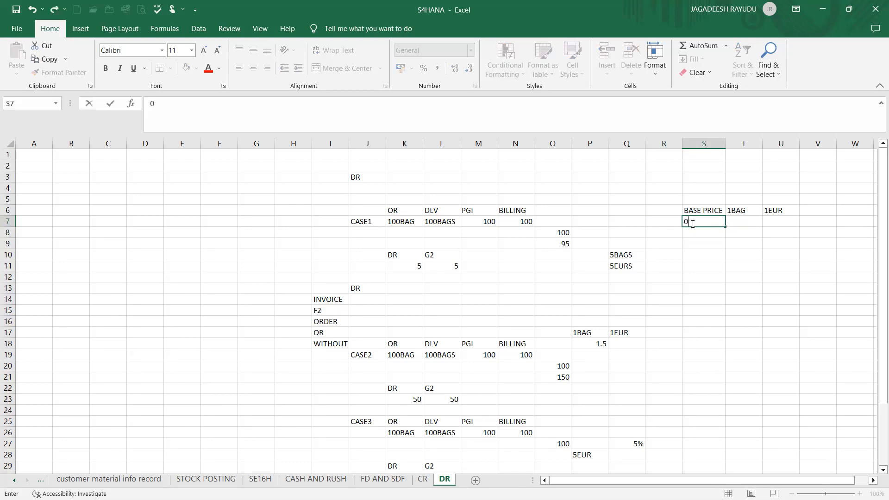
{"action": "type", "text": ".9"}
{"action": "left_click", "coordinate": [648, 236]}
{"action": "left_click", "coordinate": [709, 232]}
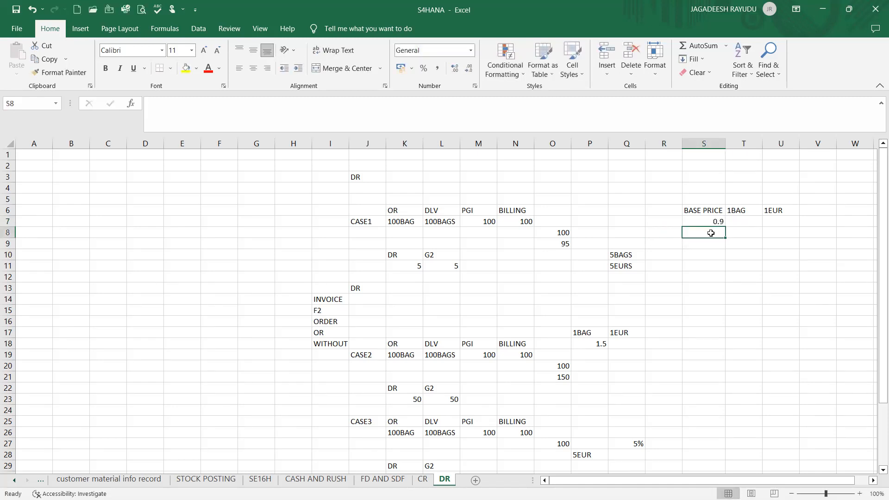
{"action": "left_click", "coordinate": [704, 223]}
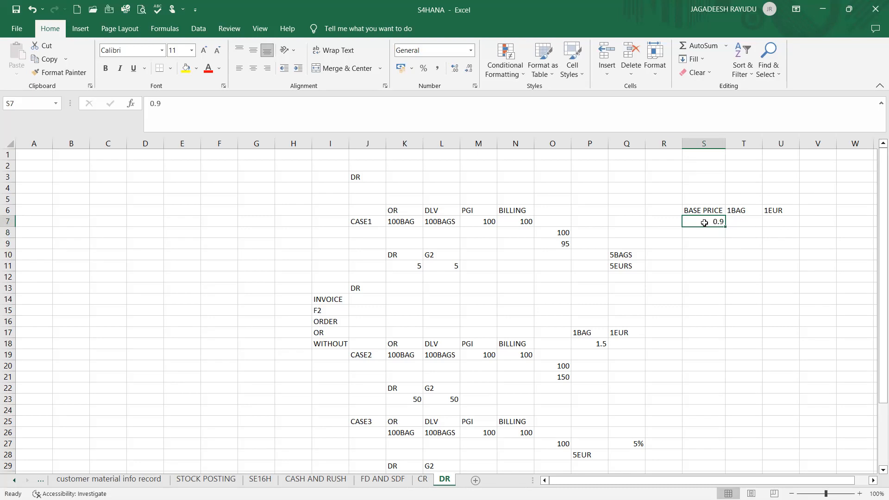
Enter the quantity 100BAGS in R7, beside the 0.9 price
{"action": "left_click", "coordinate": [659, 230]}
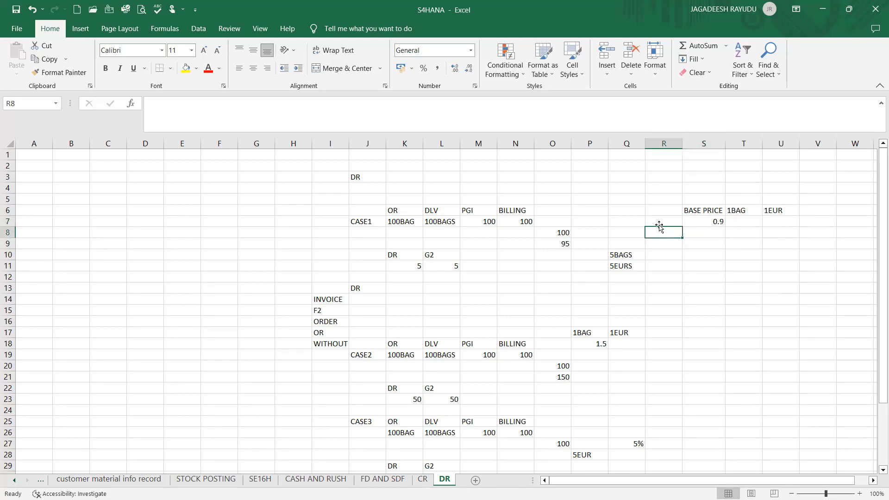
{"action": "left_click", "coordinate": [659, 222]}
{"action": "type", "text": "10"}
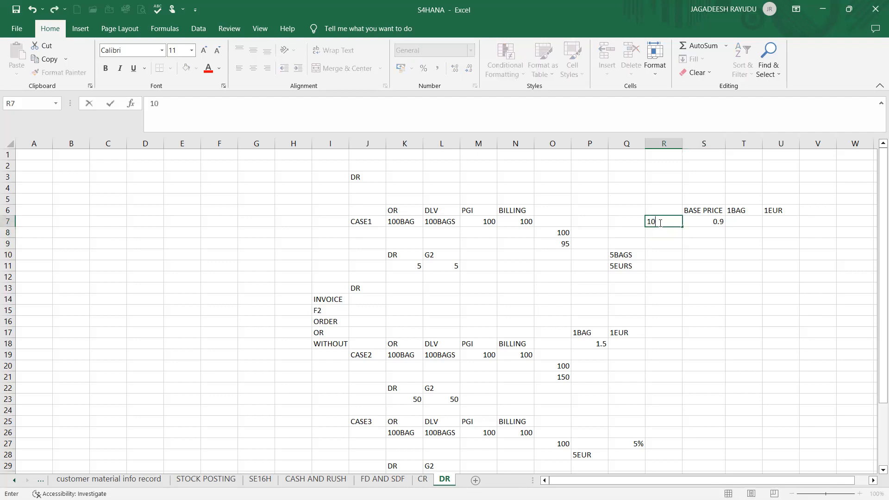
{"action": "type", "text": "0BANG"}
{"action": "key", "text": "BackSpace"}
{"action": "key", "text": "BackSpace"}
{"action": "key", "text": "BackSpace"}
{"action": "type", "text": "AGS"}
{"action": "left_click", "coordinate": [661, 232]}
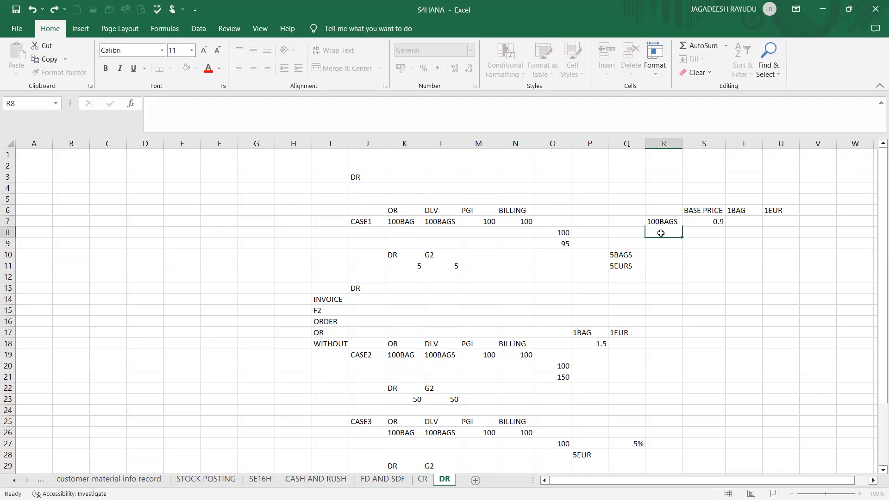
Calculate the CASE1 amount in R8 with the formula =O8*S7, under the 100BAGS quantity
{"action": "type", "text": "="}
{"action": "key", "text": "Up"}
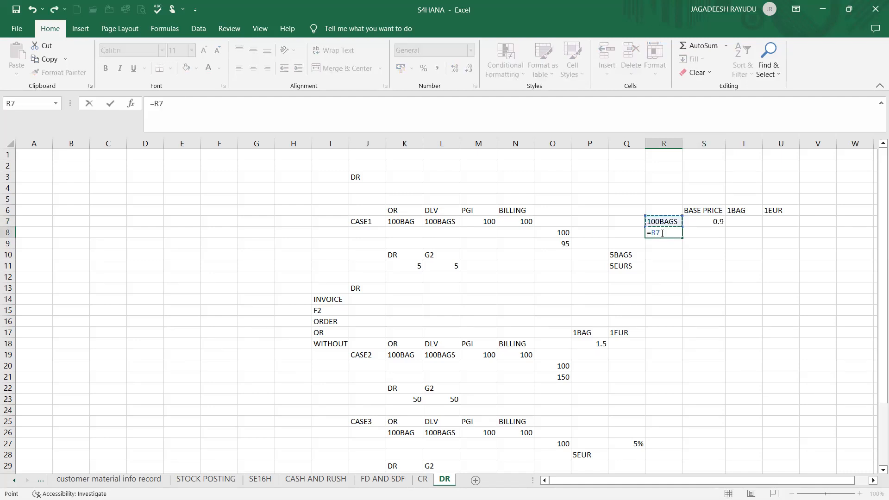
{"action": "key", "text": "Left"}
{"action": "key", "text": "Left"}
{"action": "key", "text": "Left"}
{"action": "key", "text": "Down"}
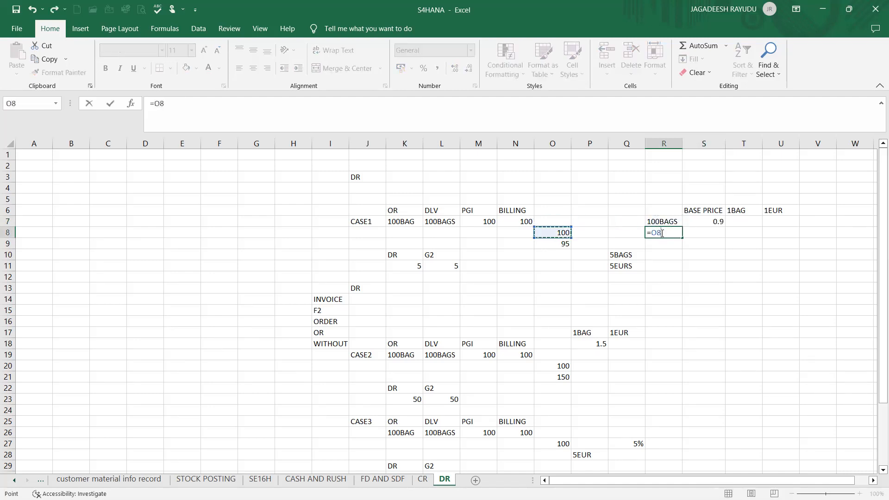
{"action": "type", "text": "*"}
{"action": "key", "text": "Up"}
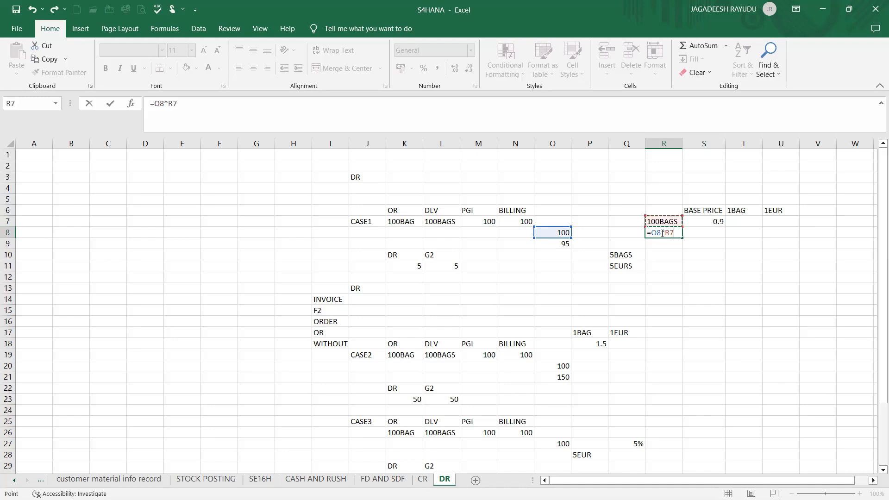
{"action": "key", "text": "Right"}
{"action": "key", "text": "Return"}
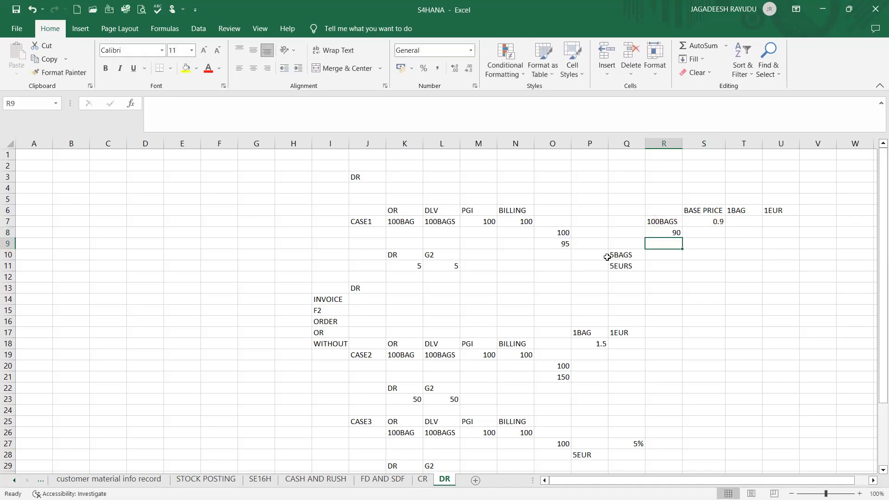
{"action": "left_click", "coordinate": [665, 234]}
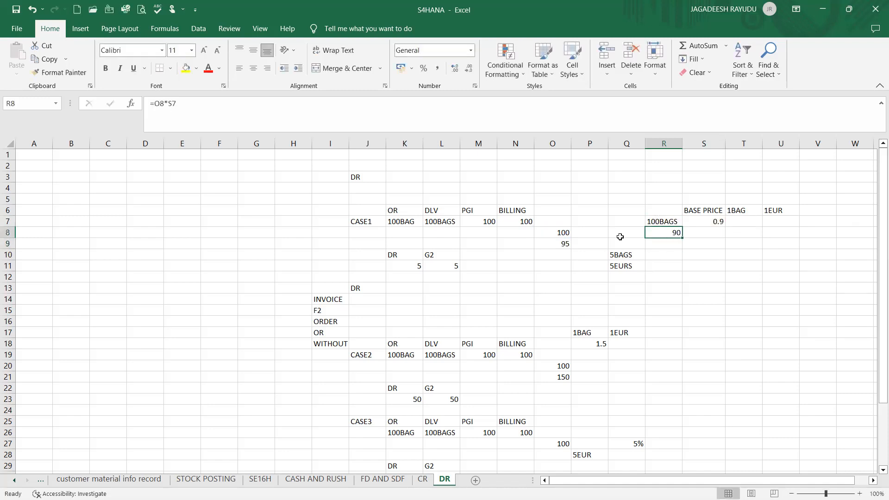
Change the two CASE1 amounts in column O to 90 in O8 and 100 in O9
{"action": "left_click", "coordinate": [552, 236]}
{"action": "type", "text": "90"}
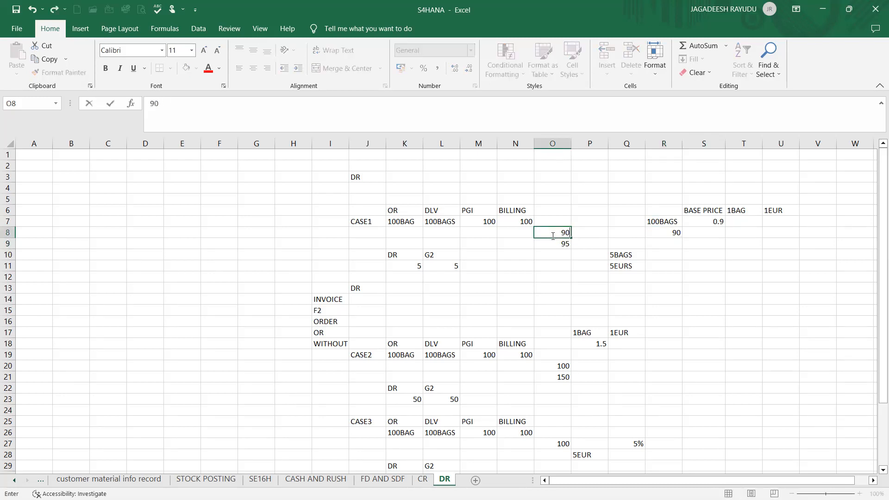
{"action": "key", "text": "Return"}
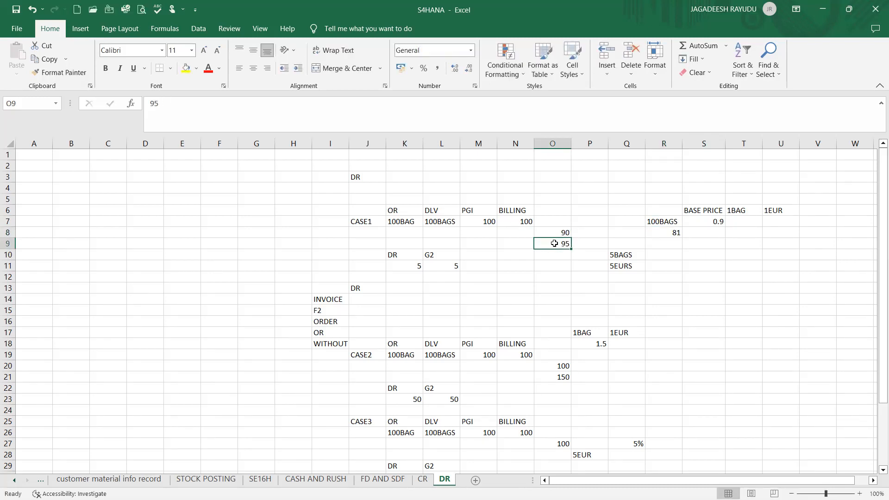
{"action": "key", "text": "Delete"}
{"action": "type", "text": "100"}
{"action": "key", "text": "Return"}
{"action": "left_click", "coordinate": [549, 242]}
{"action": "left_click", "coordinate": [549, 234]}
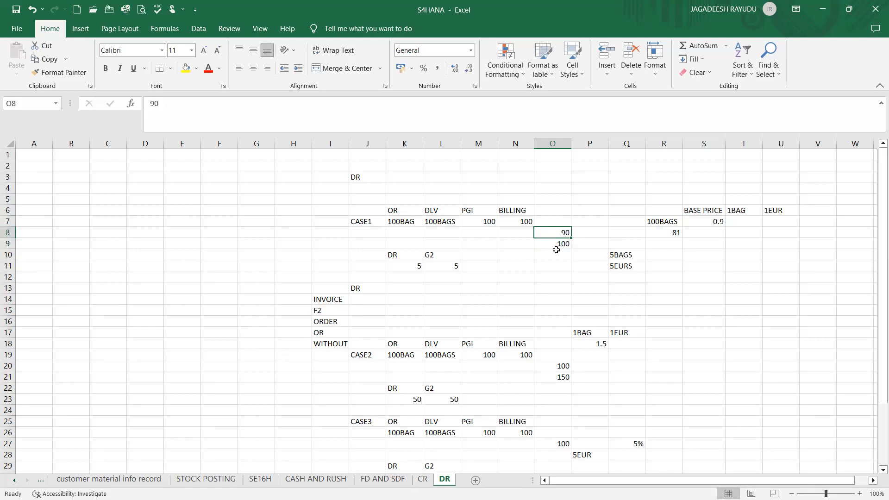
{"action": "left_click", "coordinate": [596, 244]}
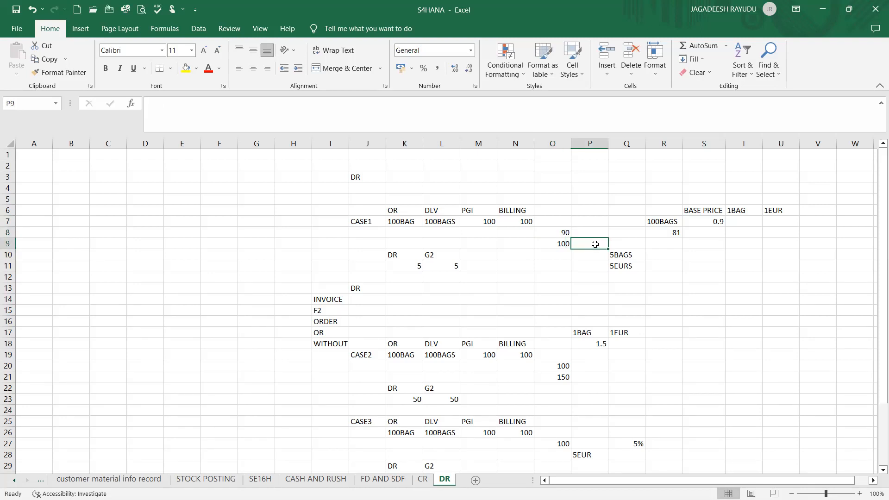
{"action": "left_click", "coordinate": [561, 247]}
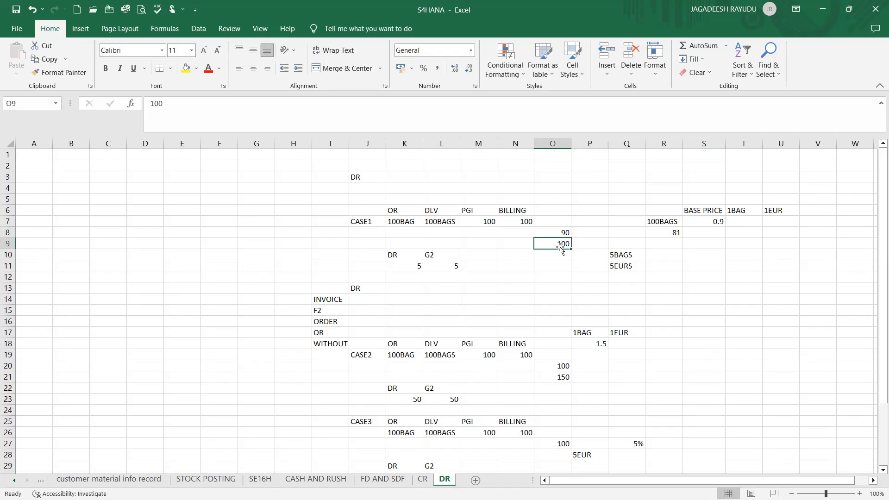
{"action": "left_click", "coordinate": [558, 235]}
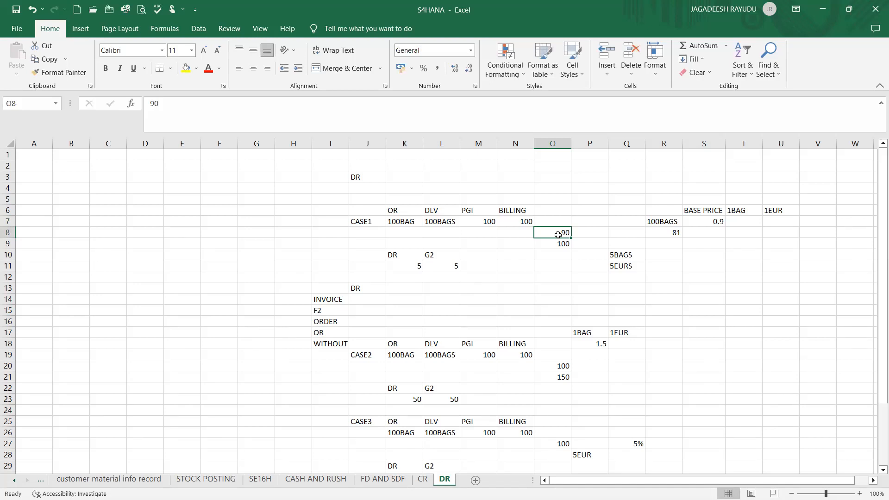
{"action": "left_click", "coordinate": [552, 244]}
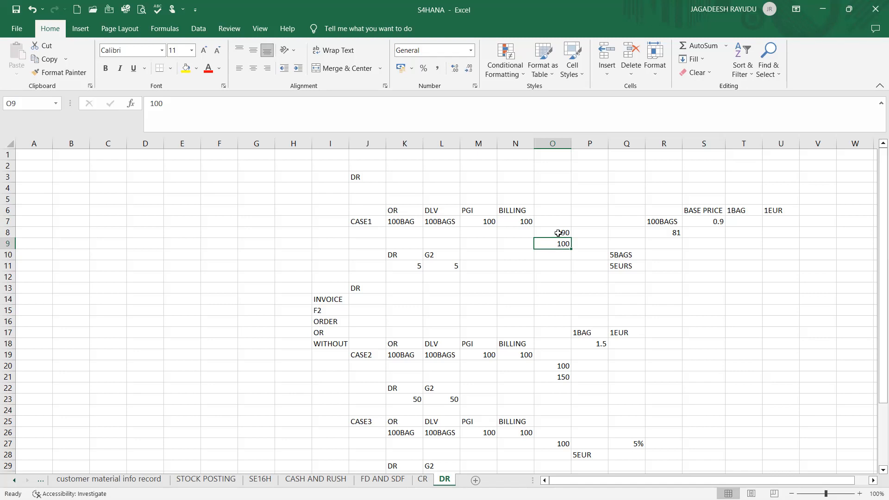
Set both the DR value in K11 and the G2 value in L11 of CASE1 to 10
{"action": "left_click", "coordinate": [417, 268]}
{"action": "type", "text": "10"}
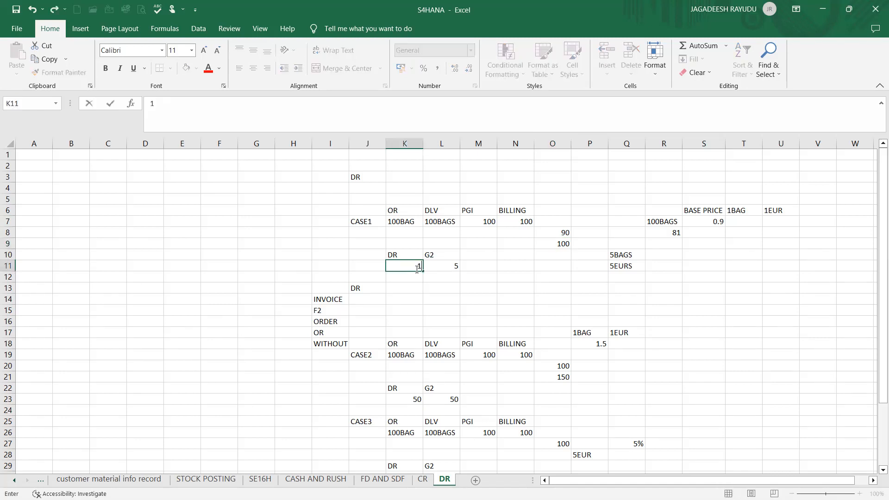
{"action": "key", "text": "Tab"}
{"action": "type", "text": "10"}
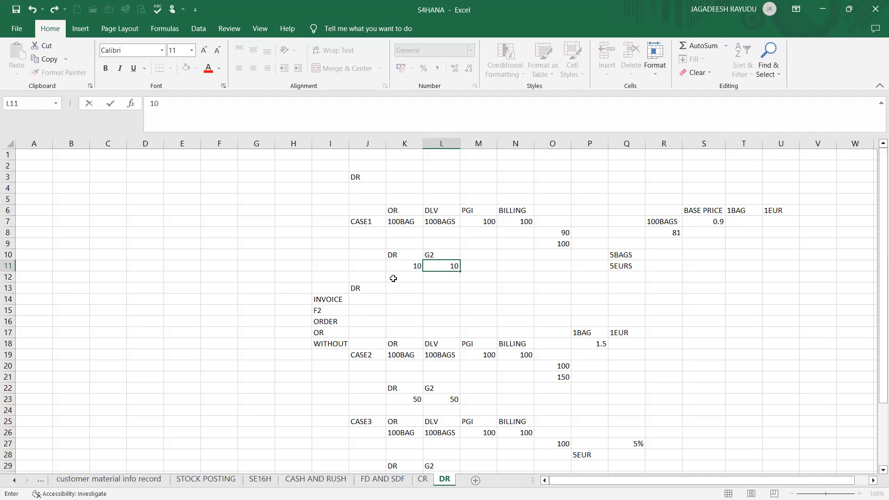
{"action": "key", "text": "Return"}
{"action": "left_click", "coordinate": [401, 258]}
{"action": "left_click", "coordinate": [404, 264]}
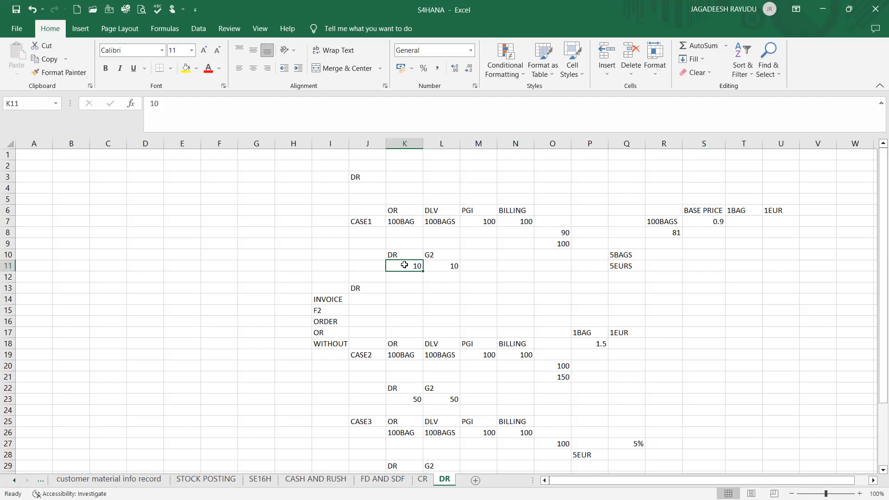
{"action": "left_click", "coordinate": [447, 270]}
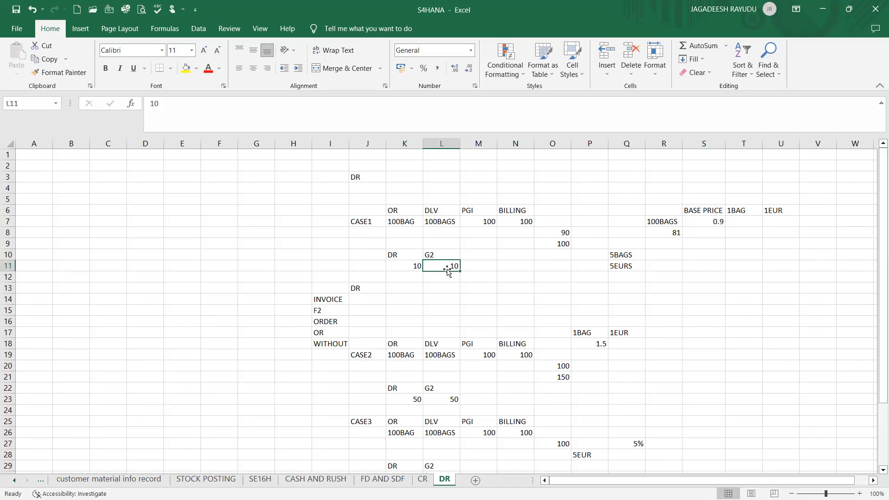
Review the CASE2 example: its order, delivery, PGI and billing quantities in row 19 and the two amounts in O20 and O21
{"action": "left_click", "coordinate": [353, 290]}
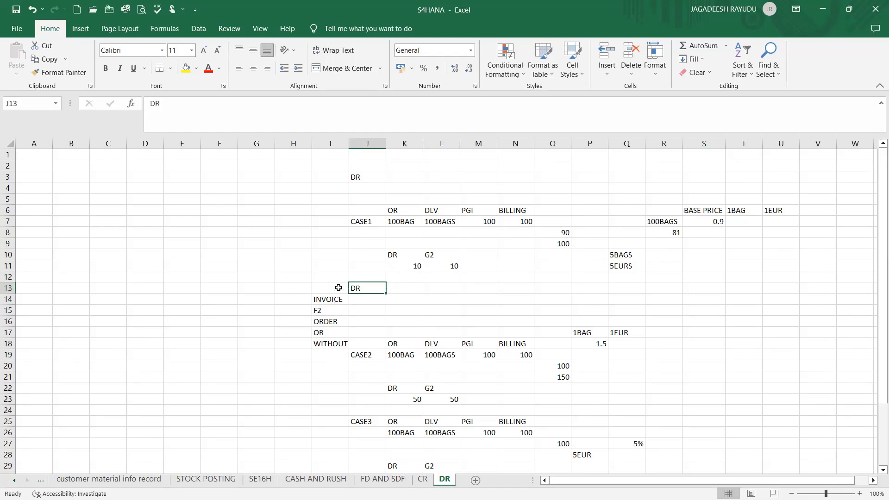
{"action": "left_click", "coordinate": [372, 355]}
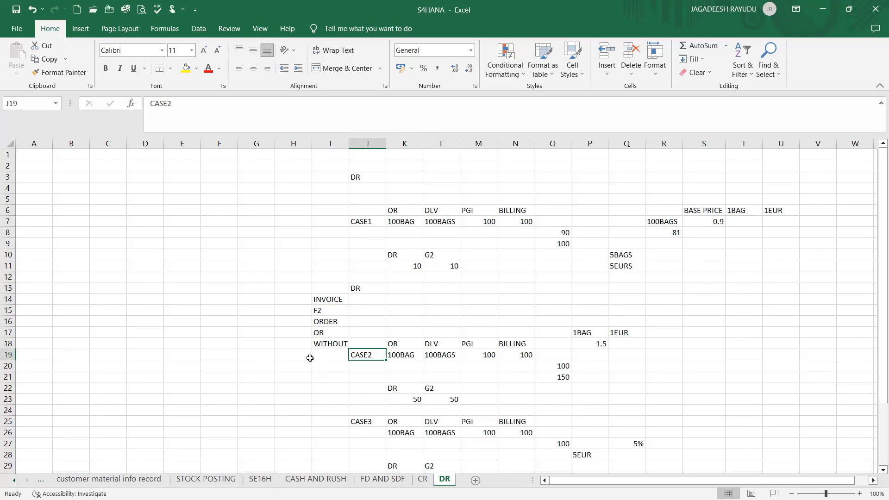
{"action": "left_click", "coordinate": [409, 355]}
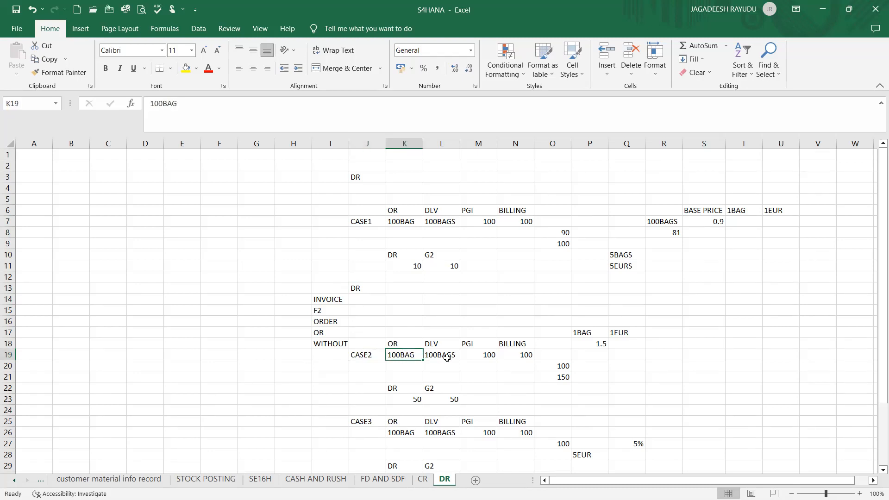
{"action": "left_click", "coordinate": [445, 356]}
{"action": "left_click", "coordinate": [485, 356]}
{"action": "left_click_drag", "start_coordinate": [519, 355], "coordinate": [573, 379]}
{"action": "left_click", "coordinate": [573, 378]}
{"action": "left_click", "coordinate": [563, 380]}
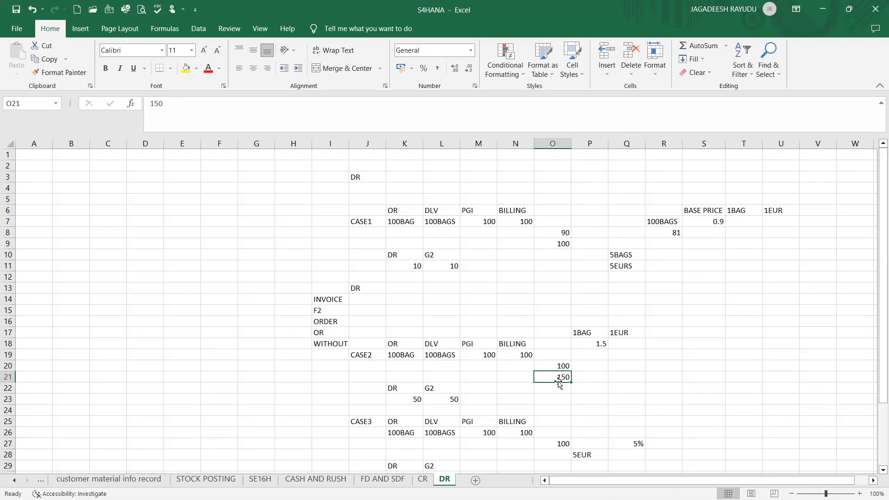
{"action": "left_click", "coordinate": [558, 366]}
{"action": "left_click", "coordinate": [558, 379]}
{"action": "left_click", "coordinate": [554, 366]}
{"action": "left_click", "coordinate": [560, 383]}
Change the two CASE2 amounts in column O to 70 in O20 and 100 in O21
{"action": "left_click", "coordinate": [555, 366]}
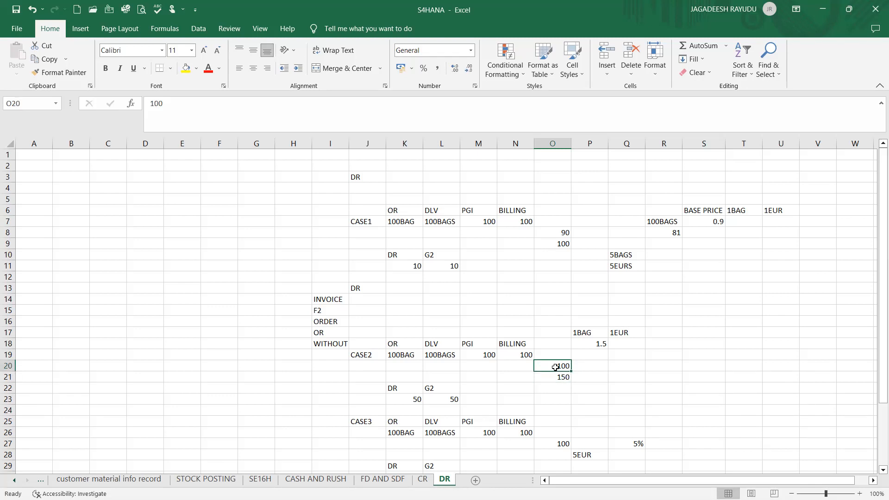
{"action": "double_click", "coordinate": [555, 366]}
{"action": "key", "text": "BackSpace"}
{"action": "key", "text": "BackSpace"}
{"action": "key", "text": "BackSpace"}
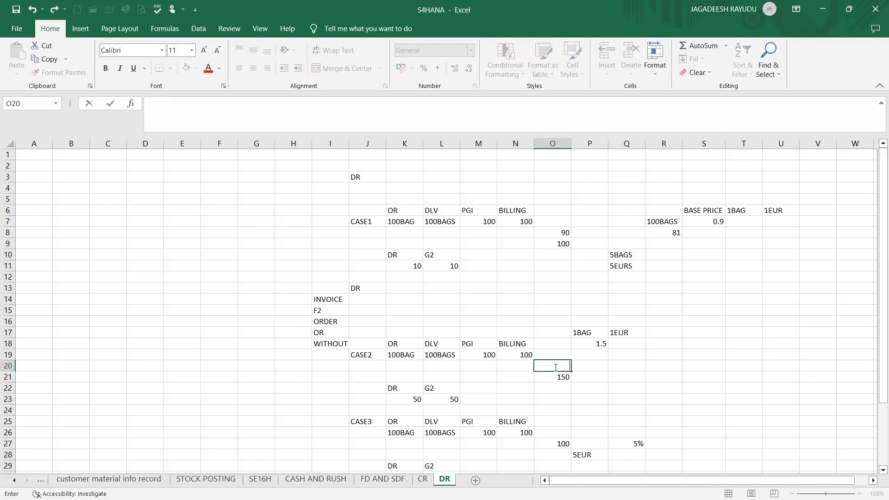
{"action": "type", "text": "70"}
{"action": "left_click", "coordinate": [553, 376]}
{"action": "type", "text": "100"}
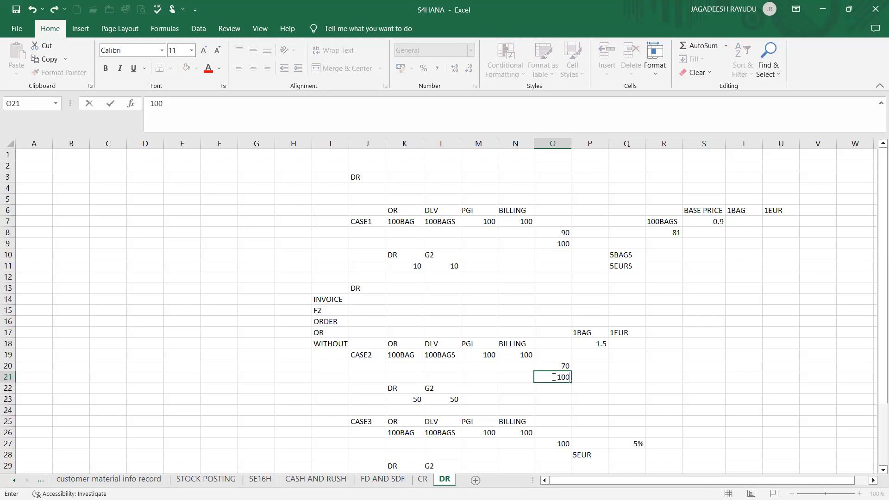
{"action": "key", "text": "Return"}
Enter 30 in Q19, in the CASE2 row under the 1EUR column
{"action": "left_click", "coordinate": [630, 359]}
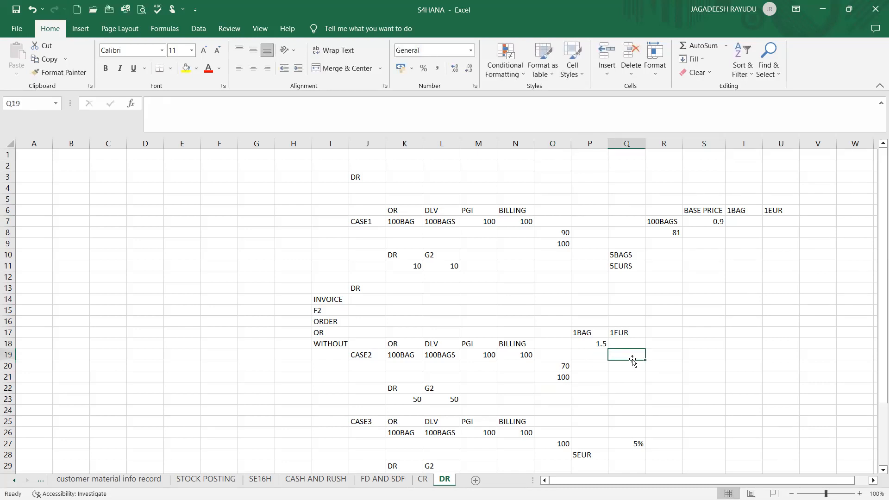
{"action": "type", "text": "30"}
{"action": "left_click", "coordinate": [407, 346]}
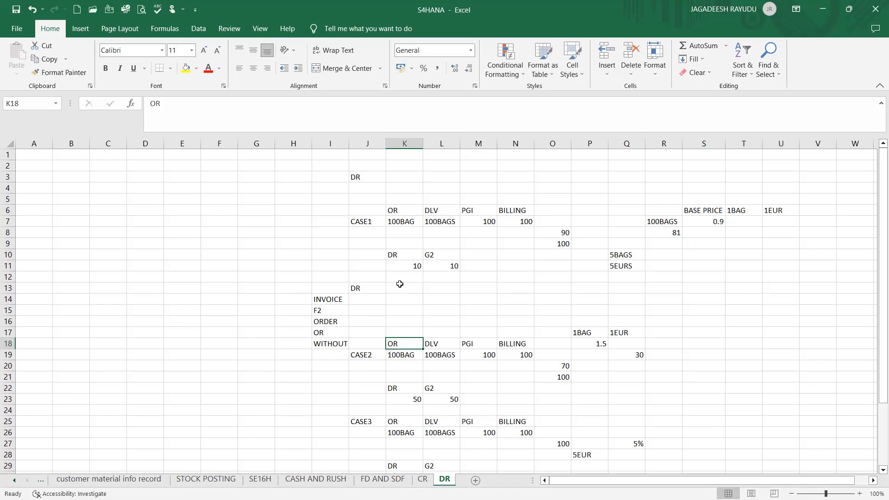
Examine the CASE1 order, delivery, PGI and billing quantities in row 7 and compare them with the CASE2 amounts
{"action": "left_click", "coordinate": [400, 268]}
{"action": "left_click_drag", "start_coordinate": [399, 226], "coordinate": [433, 228]}
{"action": "left_click", "coordinate": [432, 229]}
{"action": "left_click", "coordinate": [482, 226]}
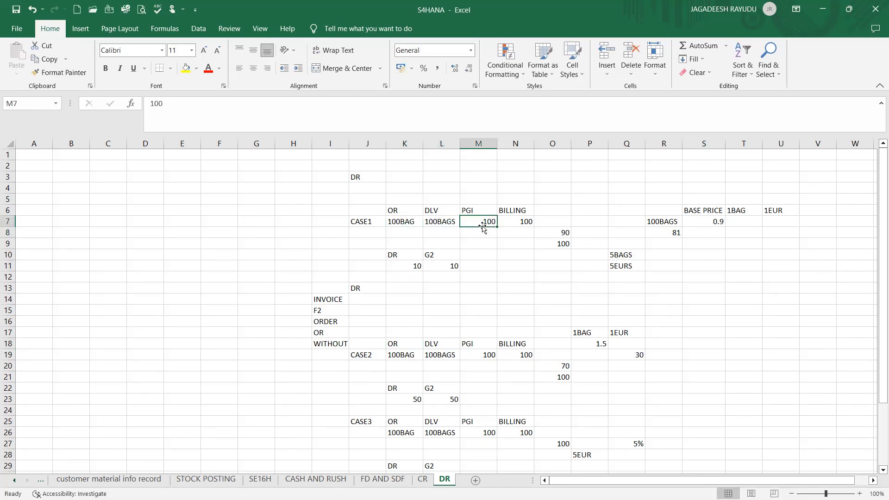
{"action": "left_click", "coordinate": [528, 222]}
{"action": "left_click", "coordinate": [554, 373]}
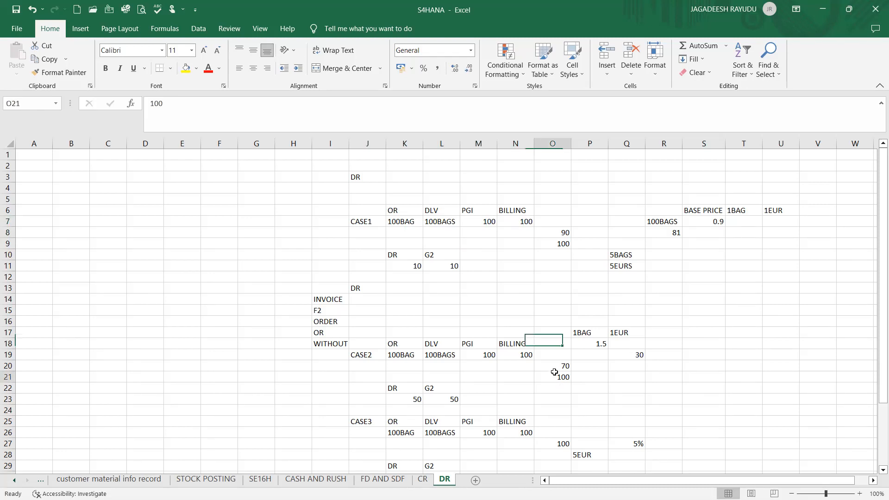
{"action": "left_click", "coordinate": [510, 243]}
{"action": "left_click", "coordinate": [538, 354]}
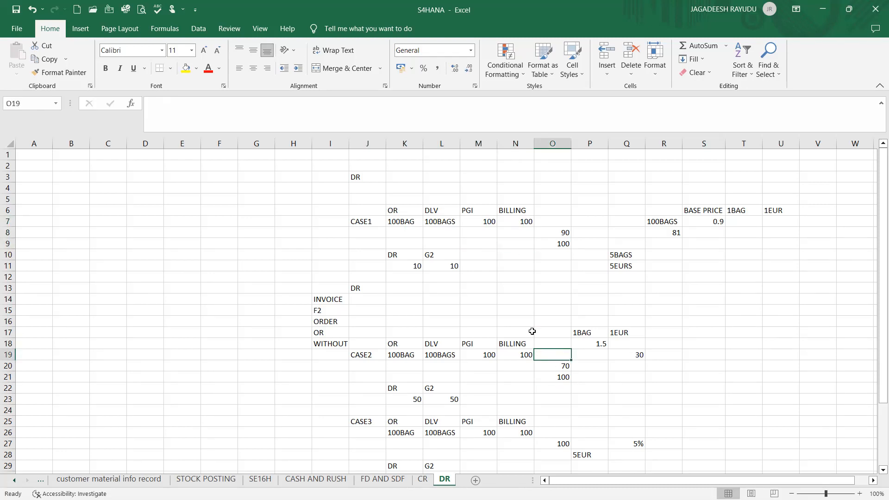
{"action": "left_click", "coordinate": [505, 241]}
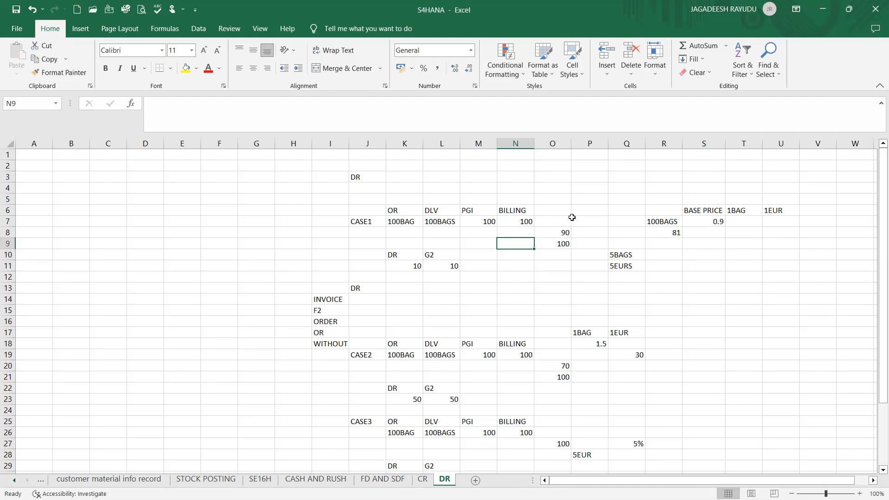
{"action": "left_click", "coordinate": [525, 225]}
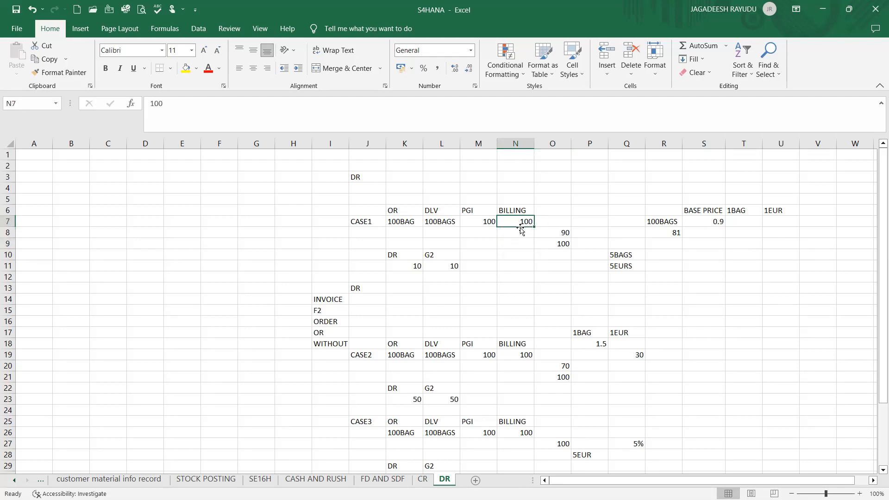
Set the CASE1 delivery quantity in L7 and the PGI quantity in M7 to 150
{"action": "left_click", "coordinate": [480, 224]}
{"action": "left_click", "coordinate": [428, 222]}
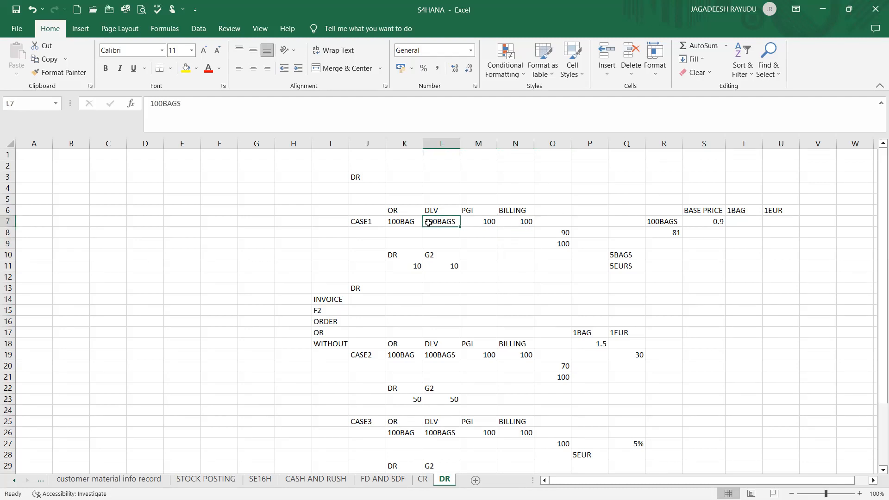
{"action": "type", "text": "150"}
{"action": "key", "text": "Tab"}
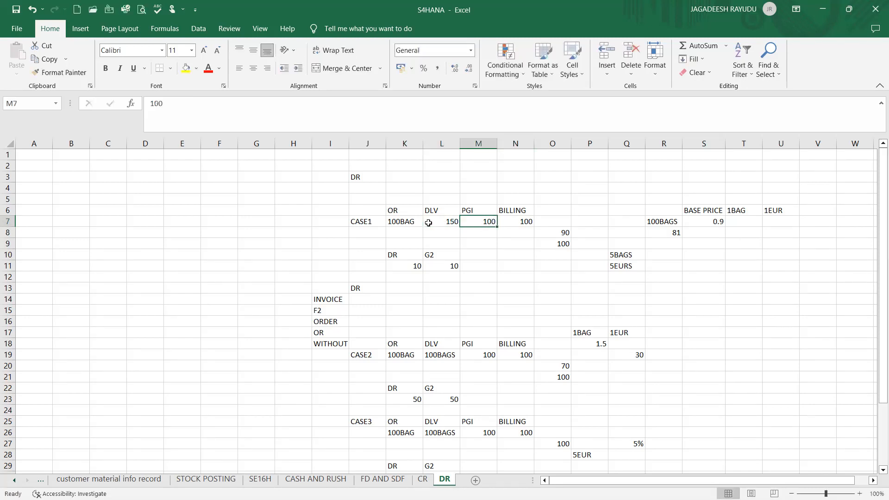
{"action": "type", "text": "150"}
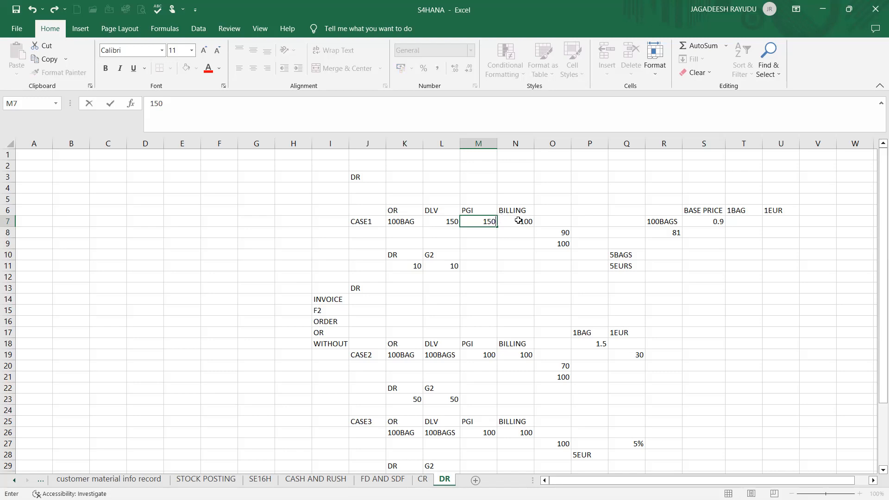
{"action": "left_click", "coordinate": [515, 223]}
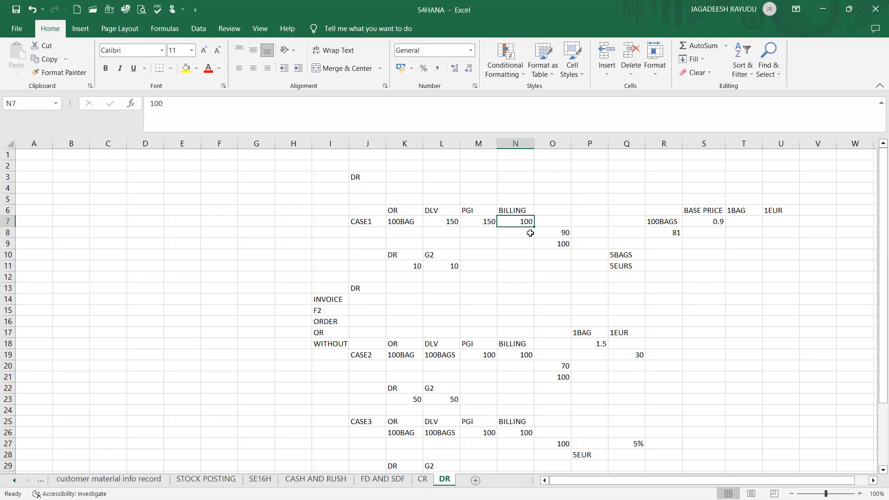
{"action": "left_click", "coordinate": [486, 222]}
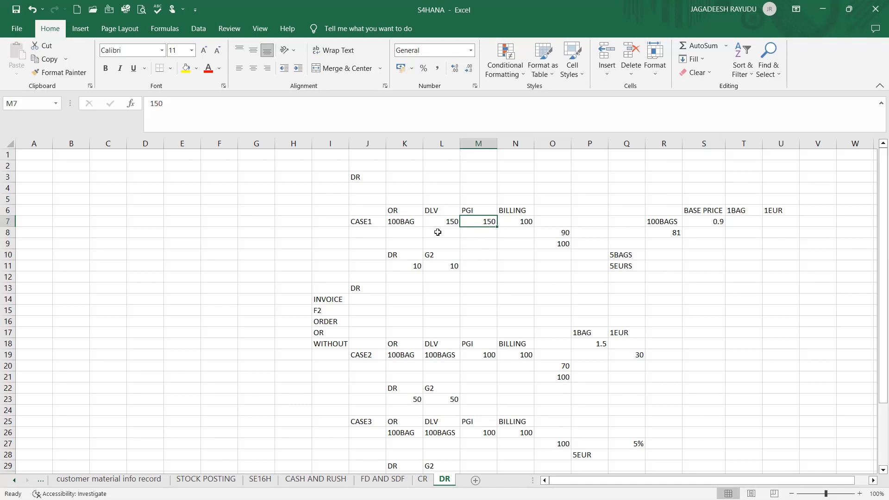
Change the two CASE1 amounts in column O to 100 in O8 and 150 in O9
{"action": "left_click", "coordinate": [516, 224]}
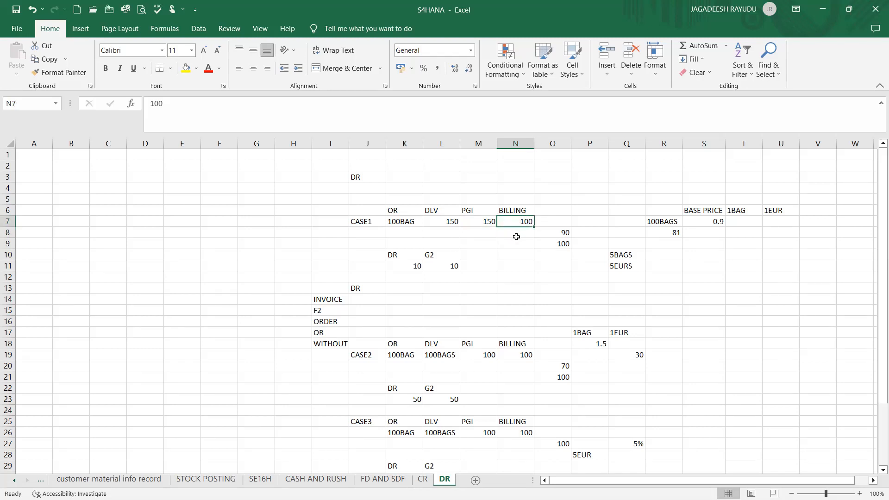
{"action": "left_click_drag", "start_coordinate": [481, 225], "coordinate": [510, 222]}
{"action": "left_click", "coordinate": [510, 222]}
{"action": "left_click", "coordinate": [553, 233]}
{"action": "type", "text": "1--"}
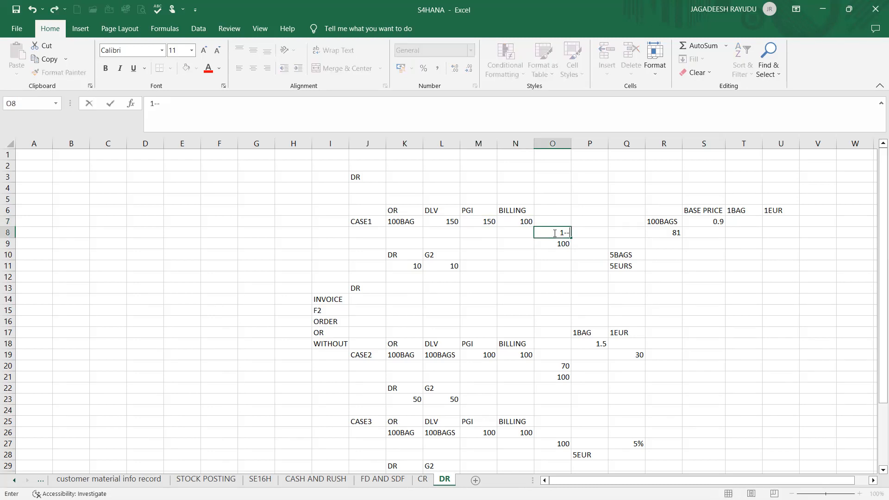
{"action": "type", "text": "00"}
{"action": "key", "text": "Return"}
{"action": "type", "text": "150"}
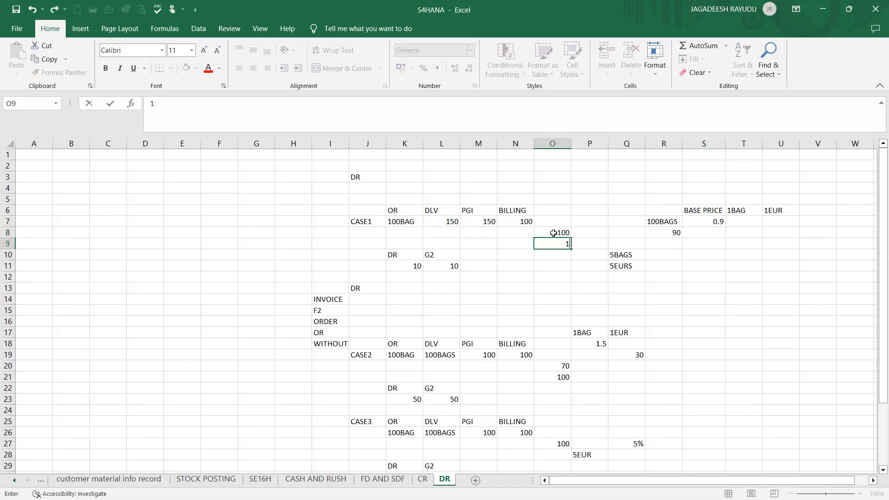
{"action": "left_click", "coordinate": [553, 232]}
Set the CASE1 DR quantity in K11 and the G2 quantity in L11 to 50
{"action": "key", "text": "Down"}
{"action": "key", "text": "Left"}
{"action": "key", "text": "Left"}
{"action": "key", "text": "Left"}
{"action": "key", "text": "Down"}
{"action": "key", "text": "Down"}
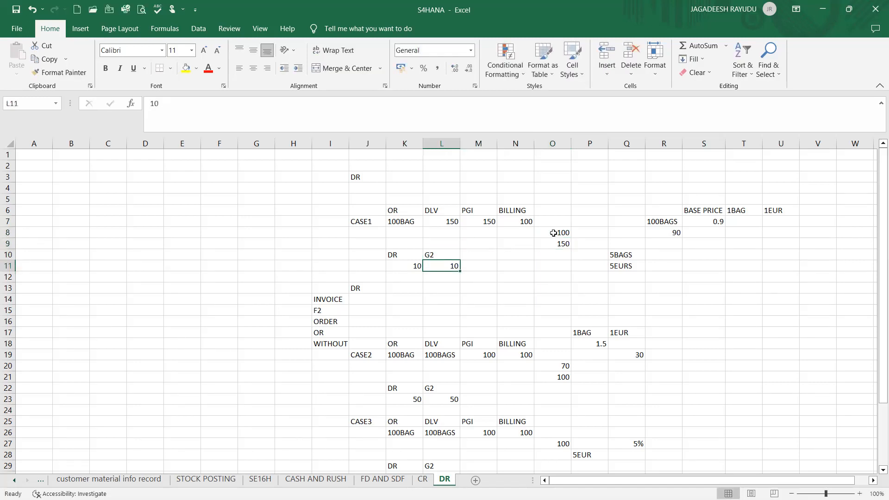
{"action": "key", "text": "Left"}
{"action": "type", "text": "50"}
{"action": "key", "text": "Right"}
{"action": "type", "text": "50"}
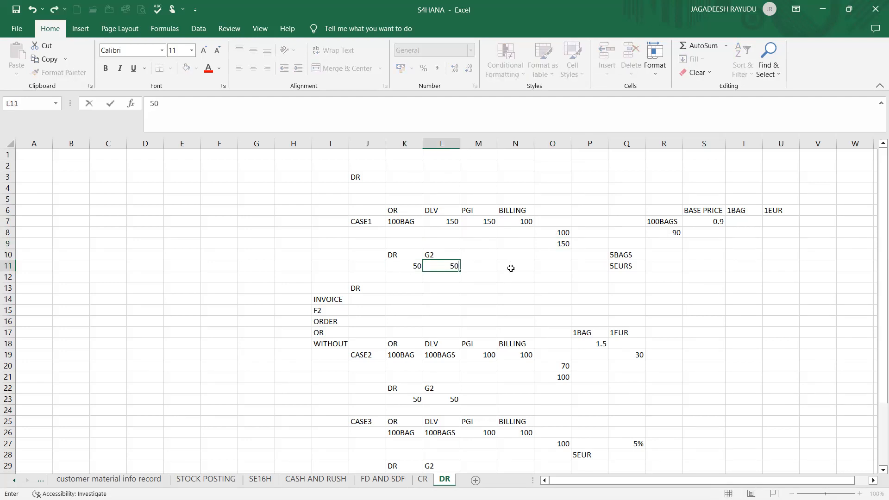
{"action": "left_click", "coordinate": [513, 266]}
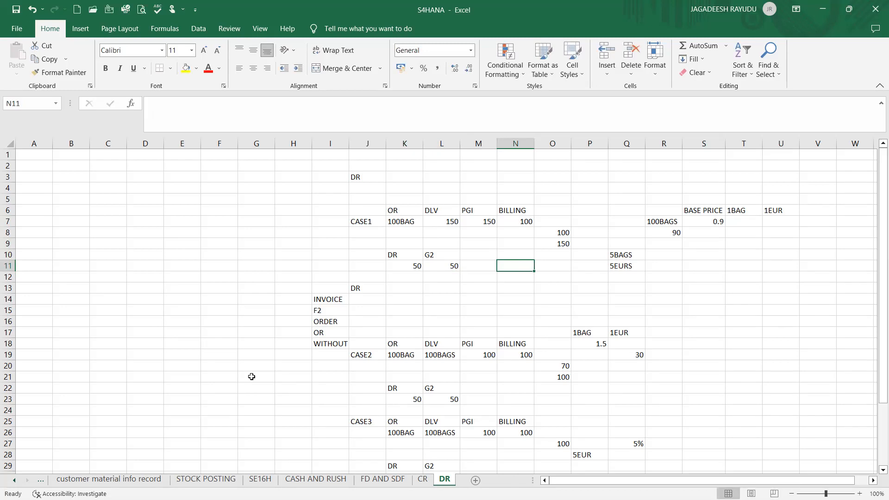
Examine the CASE3 block in rows 25 to 30, checking its amount, the 5% rate and the 5EUR difference
{"action": "left_click", "coordinate": [294, 398]}
{"action": "key", "text": "Down"}
{"action": "key", "text": "Down"}
{"action": "key", "text": "Down"}
{"action": "key", "text": "Down"}
{"action": "key", "text": "Down"}
{"action": "key", "text": "Down"}
{"action": "key", "text": "Down"}
{"action": "key", "text": "Down"}
{"action": "key", "text": "Down"}
{"action": "key", "text": "Down"}
{"action": "key", "text": "Down"}
{"action": "key", "text": "Down"}
{"action": "key", "text": "Down"}
{"action": "key", "text": "Down"}
{"action": "key", "text": "Down"}
{"action": "key", "text": "Down"}
{"action": "key", "text": "Down"}
{"action": "key", "text": "Down"}
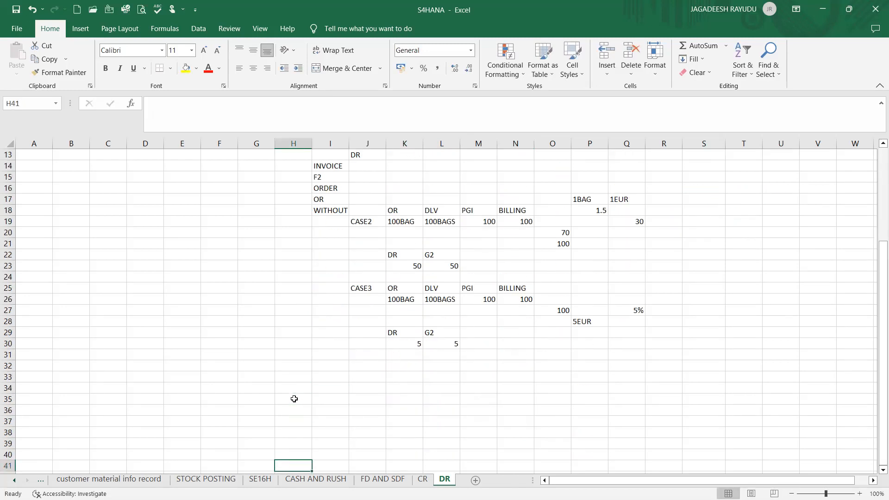
{"action": "left_click", "coordinate": [620, 312]}
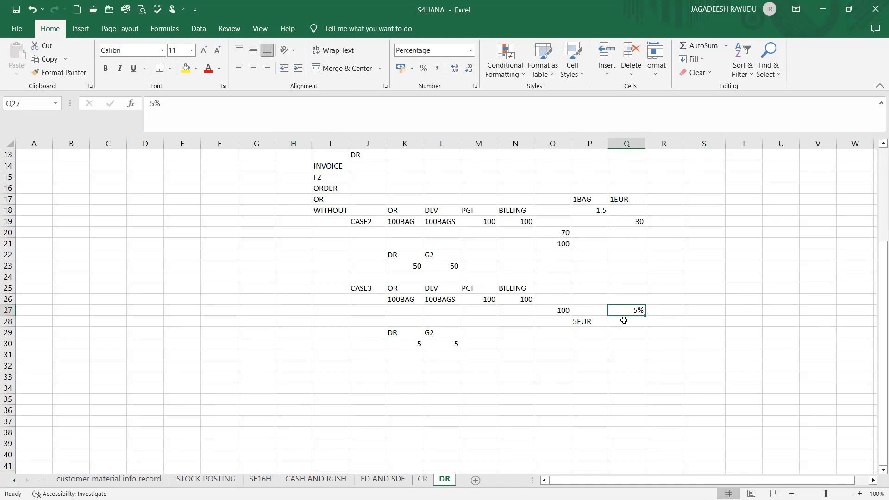
{"action": "left_click", "coordinate": [560, 330]}
{"action": "left_click", "coordinate": [557, 320]}
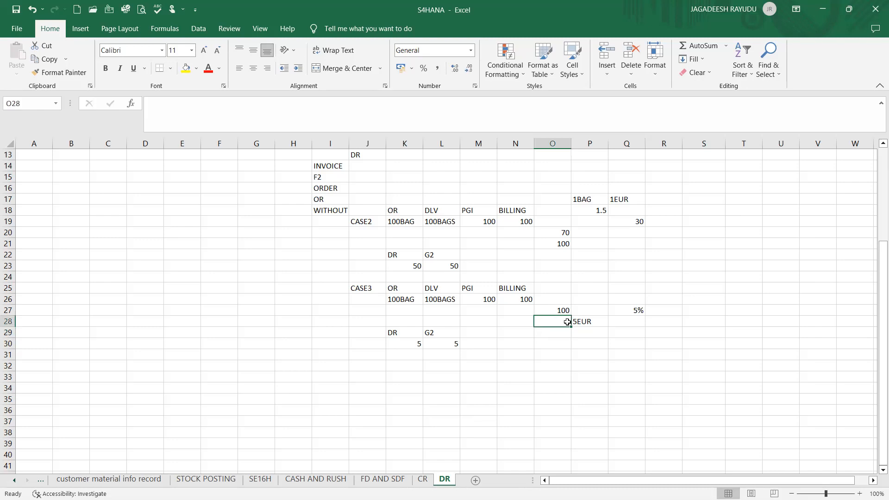
{"action": "left_click", "coordinate": [609, 329]}
{"action": "left_click_drag", "start_coordinate": [587, 331], "coordinate": [624, 311]}
{"action": "left_click", "coordinate": [604, 339]}
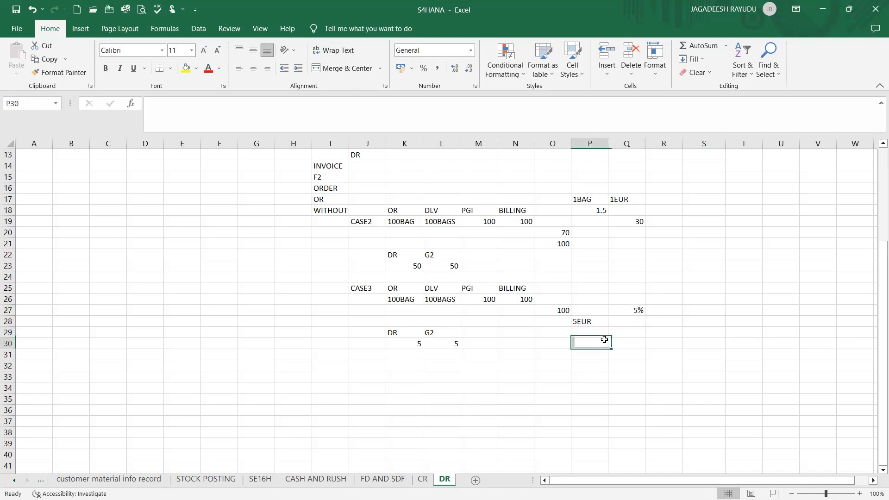
{"action": "left_click", "coordinate": [561, 319]}
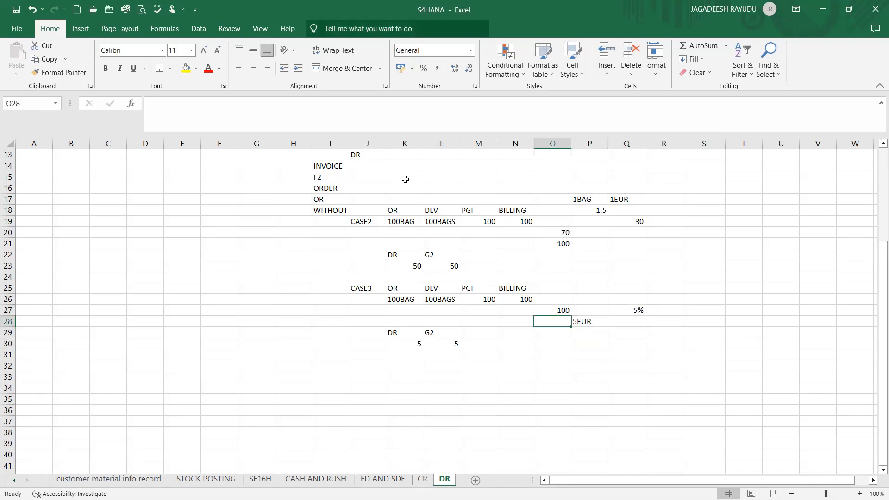
{"action": "left_click", "coordinate": [350, 126]}
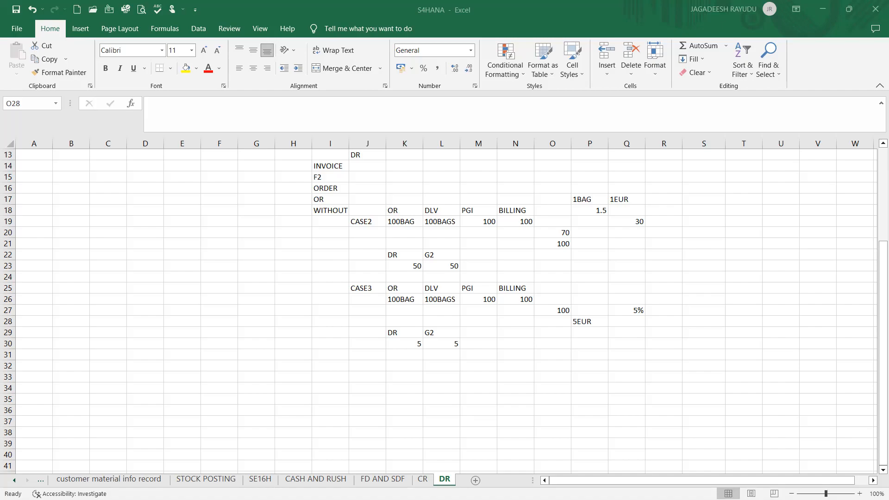
Switch to SAP and open the transaction for maintaining sales order types
{"action": "key", "text": "alt+Tab"}
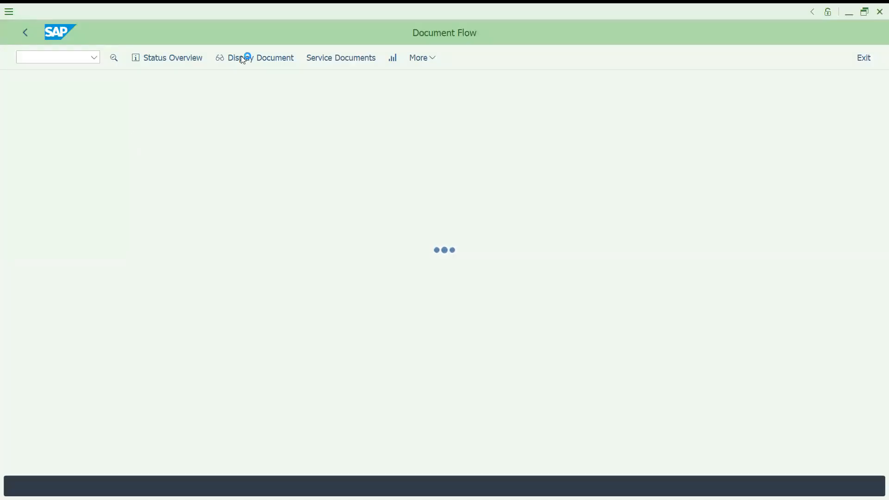
{"action": "left_click", "coordinate": [48, 58]}
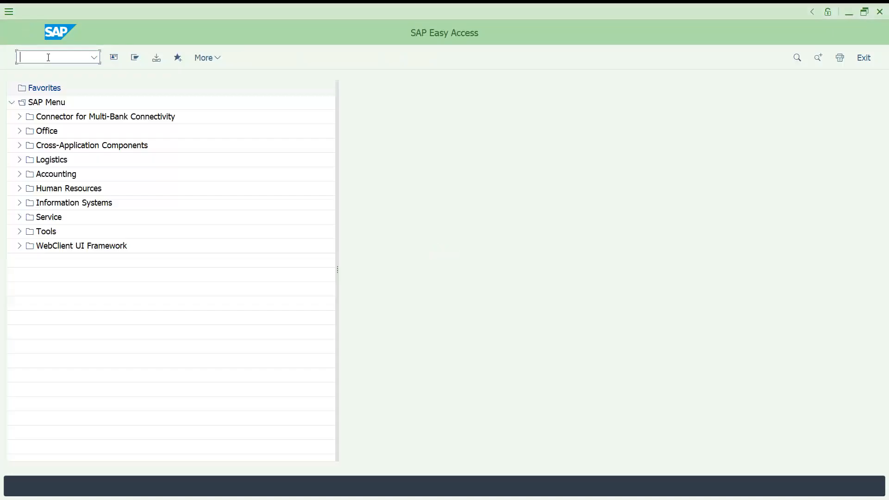
{"action": "type", "text": "/NVOV"}
{"action": "key", "text": "Return"}
Find the sales document types DR (Debit Memo Request) and CR (Credit Memo Request) and mark both for display
{"action": "left_click", "coordinate": [76, 457]}
{"action": "type", "text": "DR"}
{"action": "key", "text": "Return"}
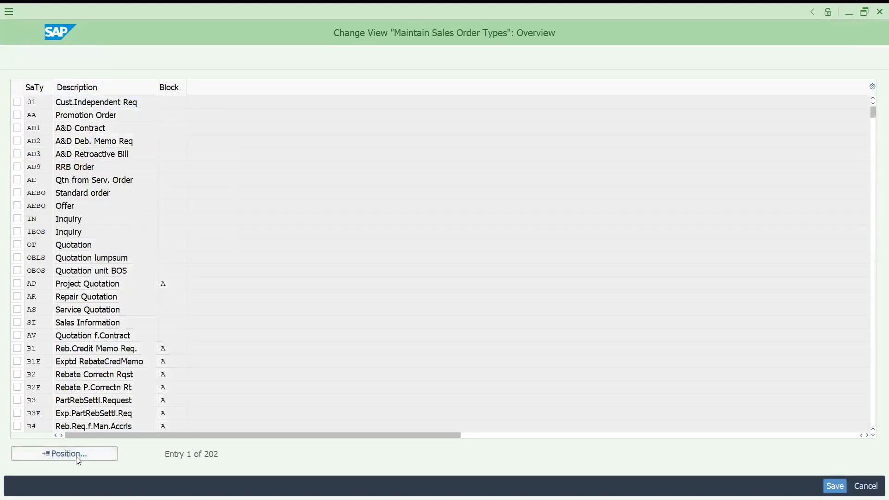
{"action": "left_click", "coordinate": [20, 102]}
{"action": "left_click", "coordinate": [79, 450]}
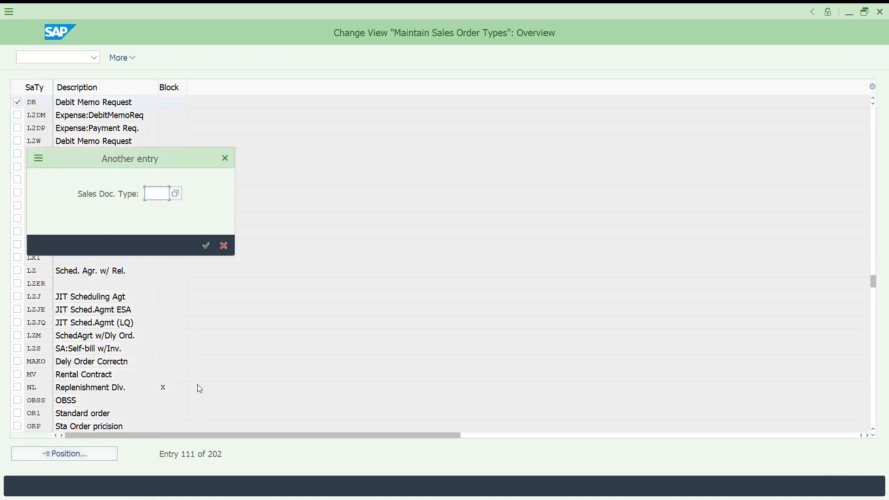
{"action": "type", "text": "CR"}
{"action": "key", "text": "Return"}
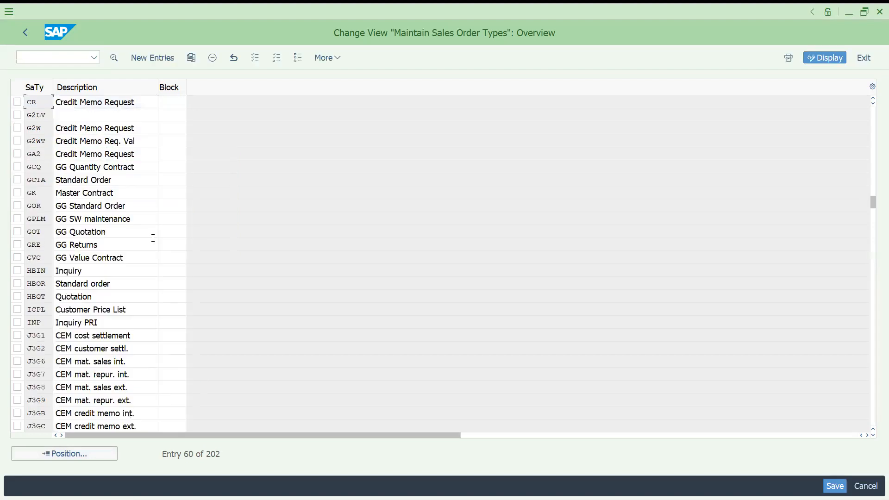
{"action": "left_click", "coordinate": [18, 101]}
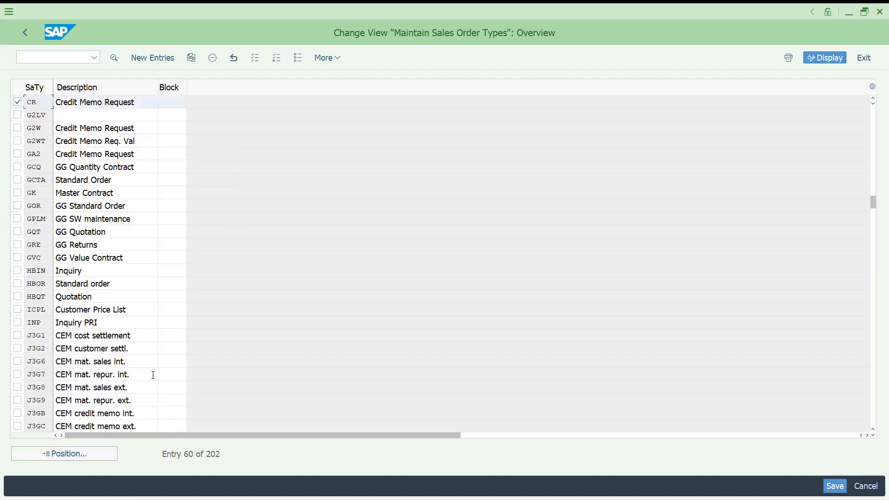
Position the list of sales order types on the standard order type OR
{"action": "left_click", "coordinate": [86, 459]}
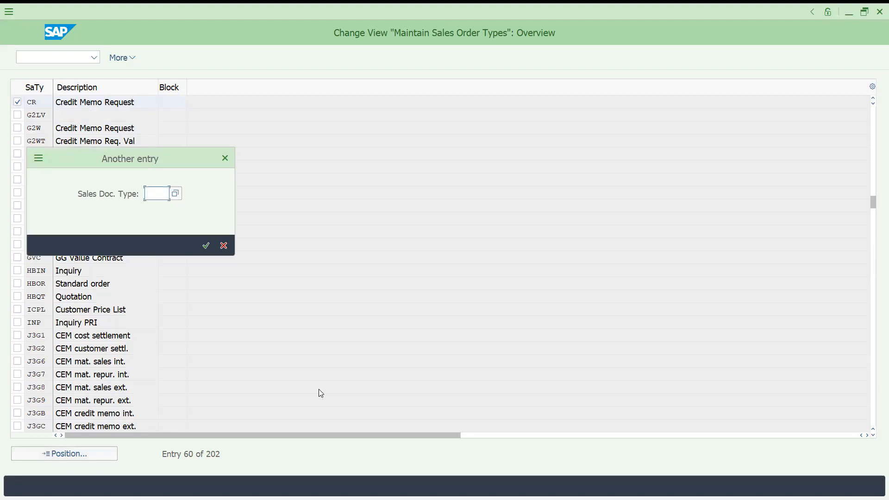
{"action": "type", "text": "IN"}
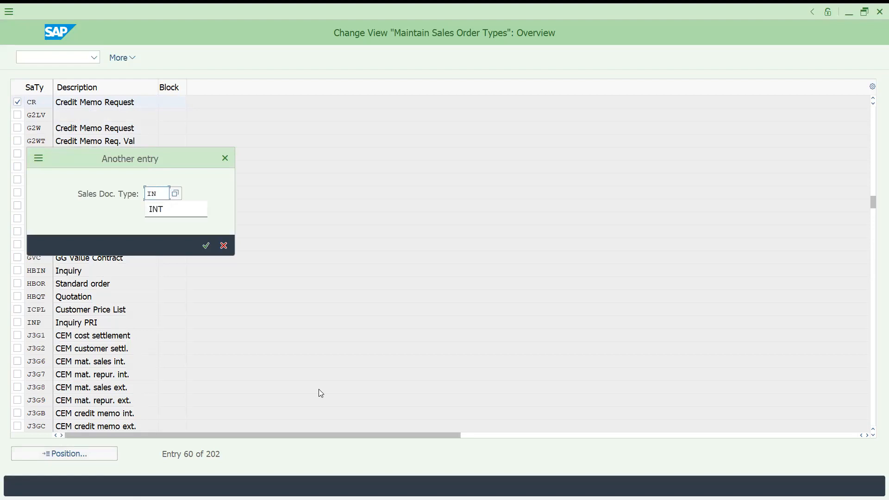
{"action": "key", "text": "BackSpace"}
{"action": "key", "text": "BackSpace"}
{"action": "type", "text": "or"}
{"action": "key", "text": "Return"}
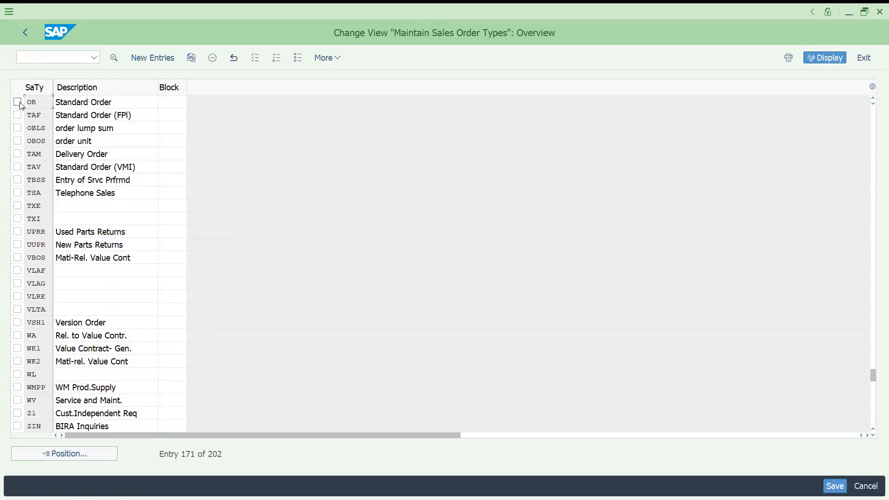
Open the details of the marked order types, go from CR to DR and view the possible SD document categories
{"action": "left_click", "coordinate": [114, 58]}
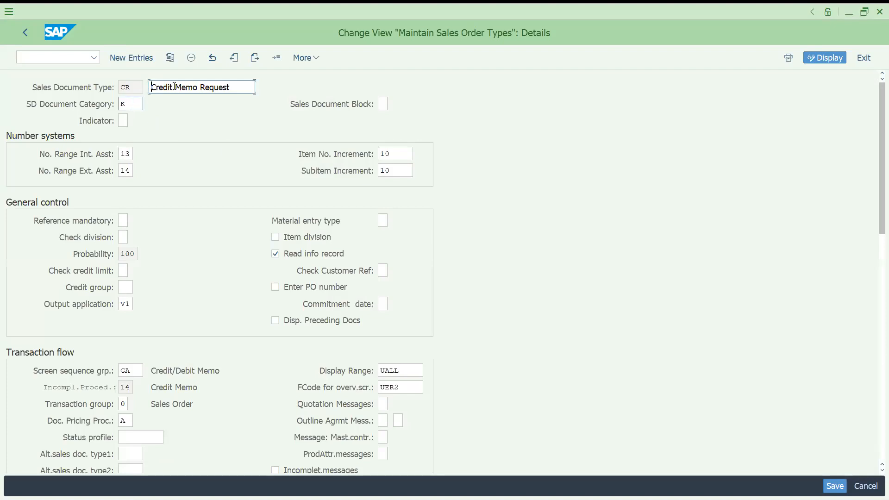
{"action": "left_click", "coordinate": [254, 58]}
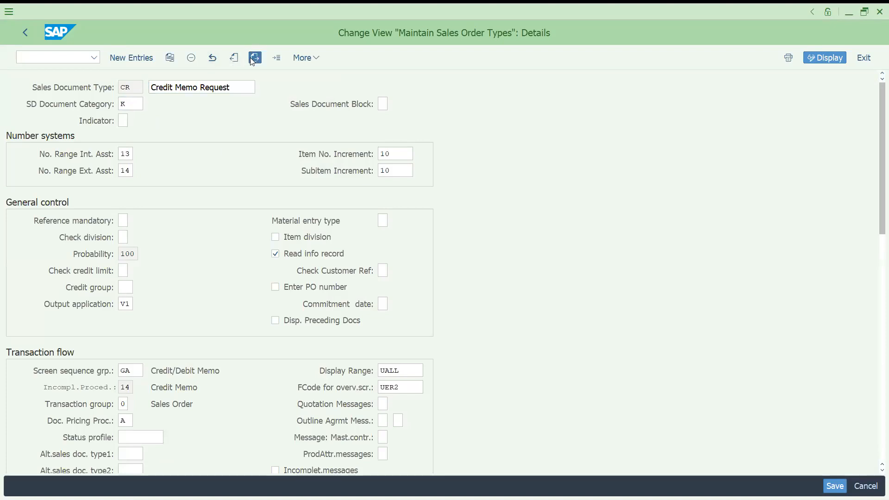
{"action": "left_click", "coordinate": [131, 103]}
{"action": "left_click", "coordinate": [149, 105]}
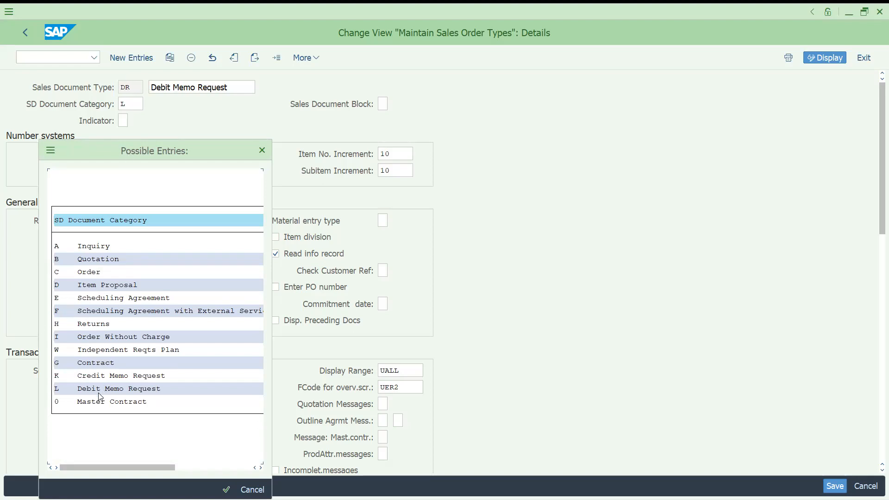
{"action": "left_click", "coordinate": [262, 151]}
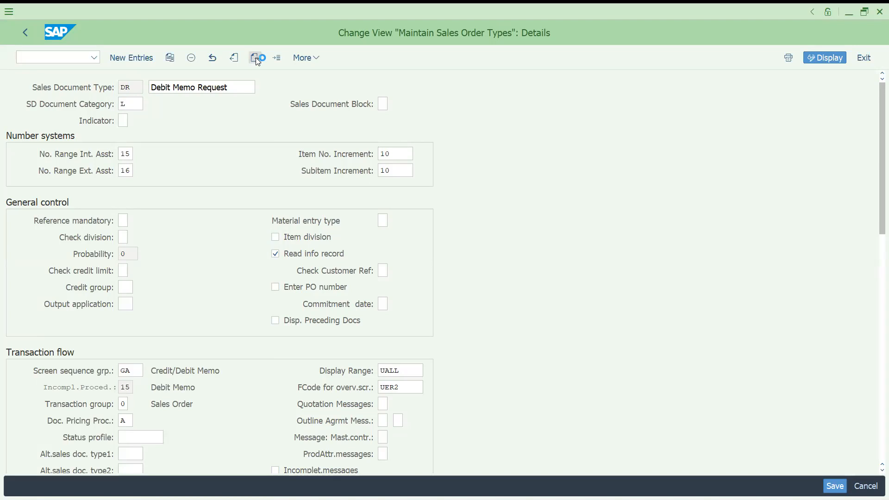
Go back to the CR details and forward to DR again to compare their header settings
{"action": "left_click", "coordinate": [240, 60]}
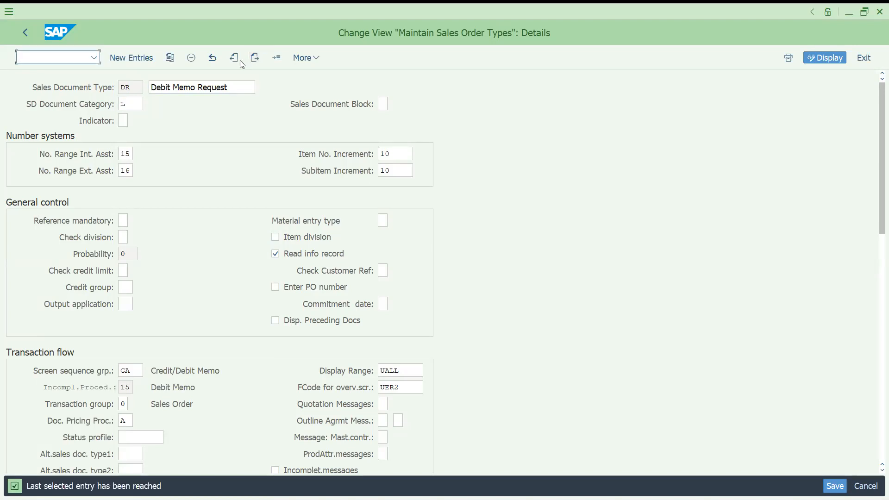
{"action": "left_click", "coordinate": [235, 60]}
{"action": "left_click", "coordinate": [253, 59]}
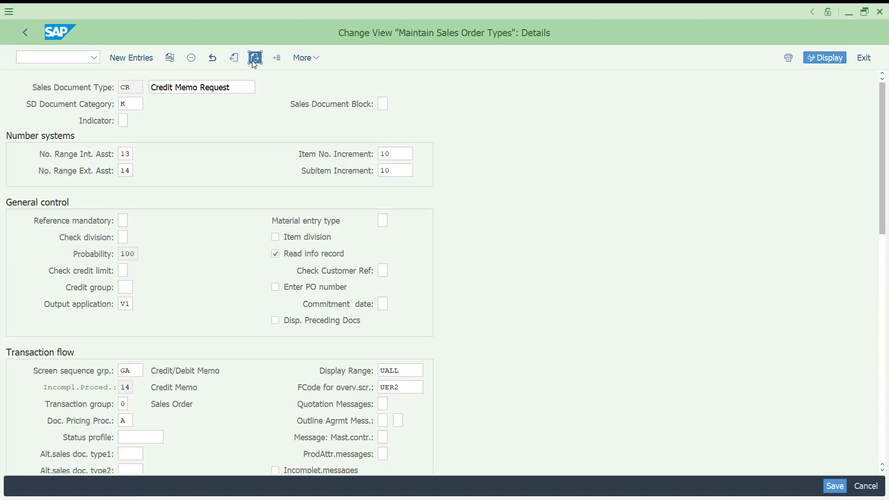
Examine the DR transaction flow, shipping and billing settings, including the order-related billing type and the billing block
{"action": "left_click_drag", "start_coordinate": [875, 173], "coordinate": [875, 232]}
{"action": "scroll", "coordinate": [876, 234], "scroll_direction": "down", "scroll_amount": 2}
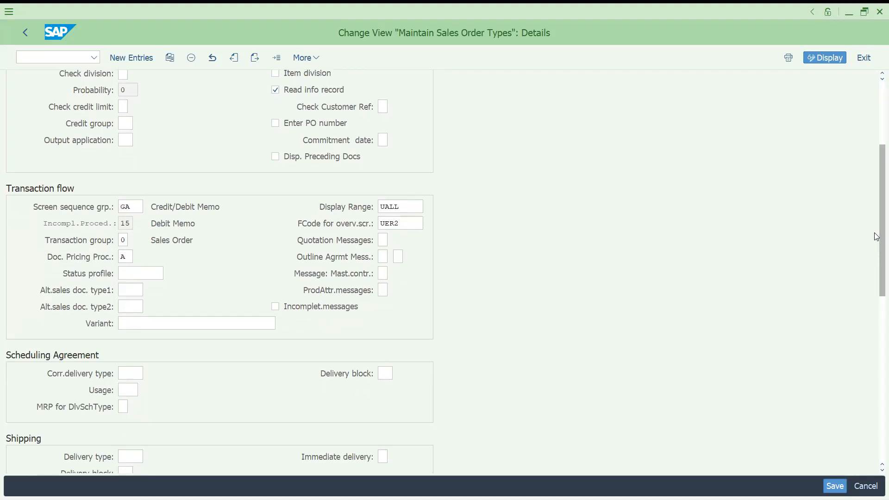
{"action": "scroll", "coordinate": [876, 250], "scroll_direction": "down", "scroll_amount": 2}
{"action": "scroll", "coordinate": [876, 263], "scroll_direction": "down", "scroll_amount": 3}
{"action": "left_click_drag", "start_coordinate": [876, 278], "coordinate": [876, 357]}
{"action": "left_click_drag", "start_coordinate": [135, 257], "coordinate": [110, 264]}
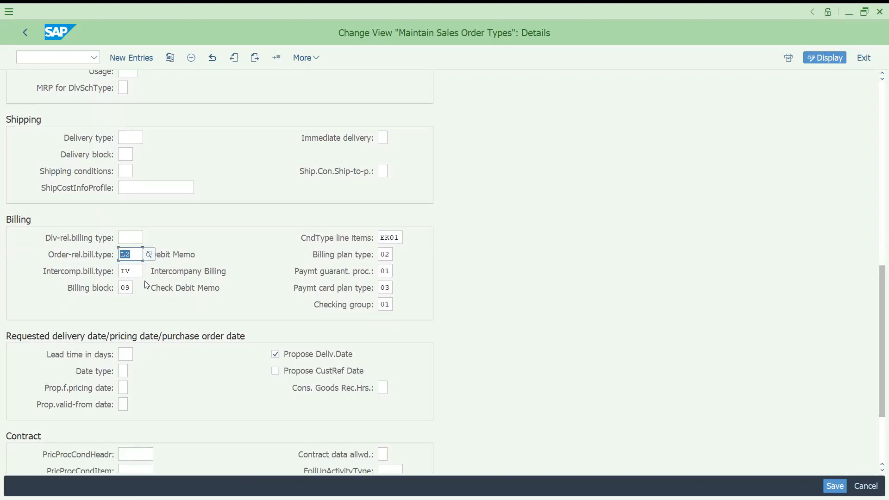
{"action": "left_click", "coordinate": [122, 288]}
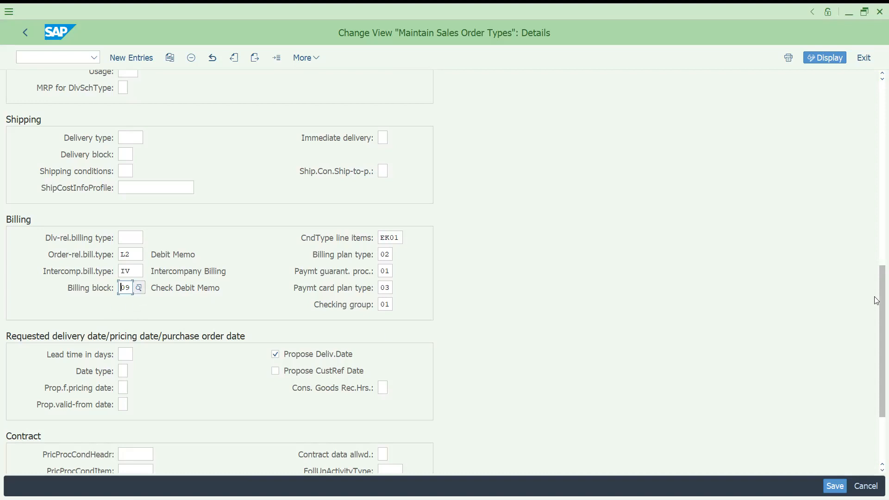
{"action": "left_click_drag", "start_coordinate": [877, 303], "coordinate": [860, 262]}
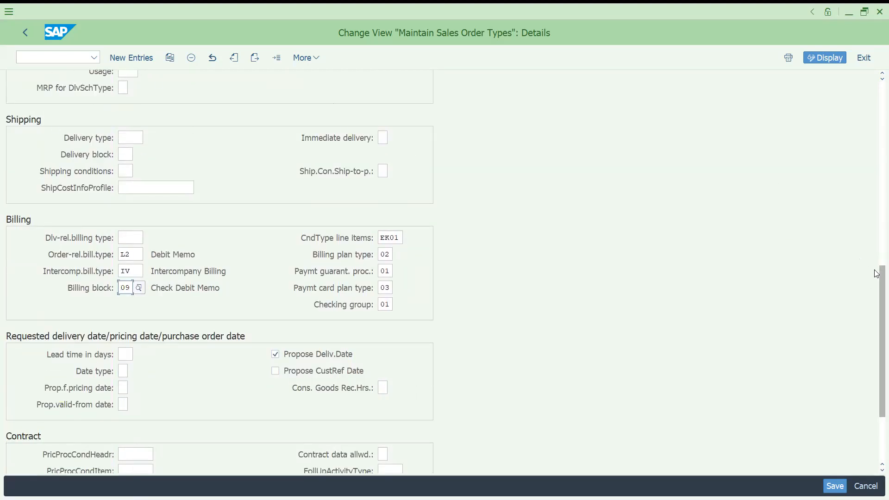
{"action": "left_click_drag", "start_coordinate": [876, 273], "coordinate": [844, 36]}
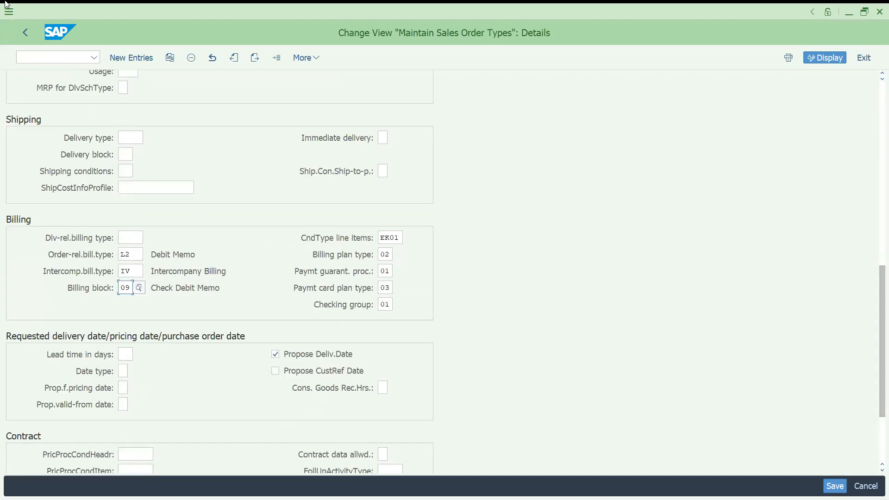
Open the item category assignment with transaction VOV4 and position it on sales document type DR and item category group NORM
{"action": "left_click", "coordinate": [35, 60]}
{"action": "type", "text": "/NVOV4"}
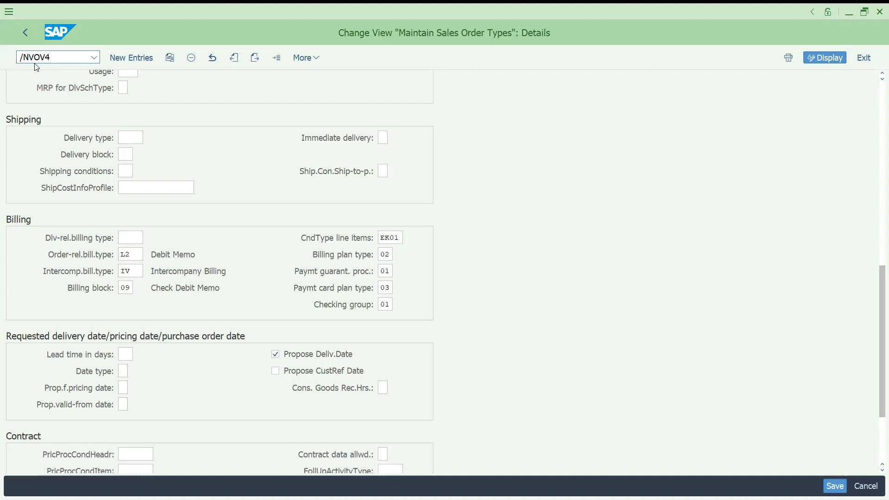
{"action": "key", "text": "Return"}
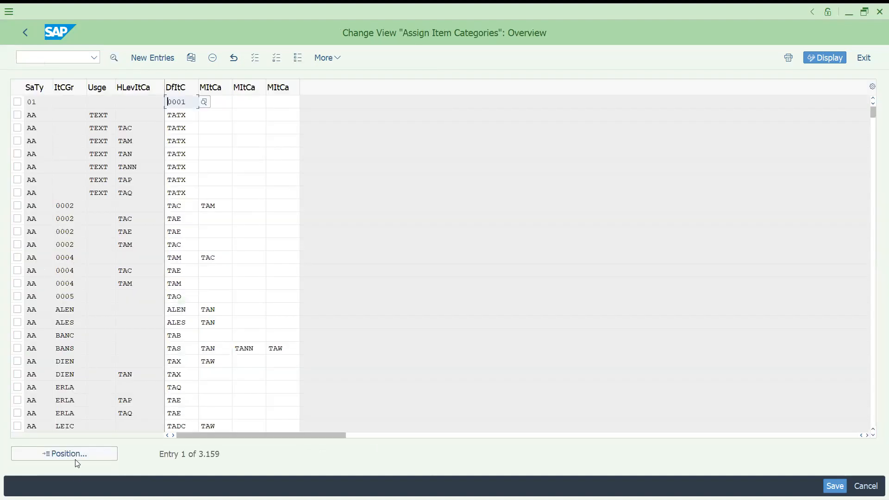
{"action": "left_click", "coordinate": [68, 451]}
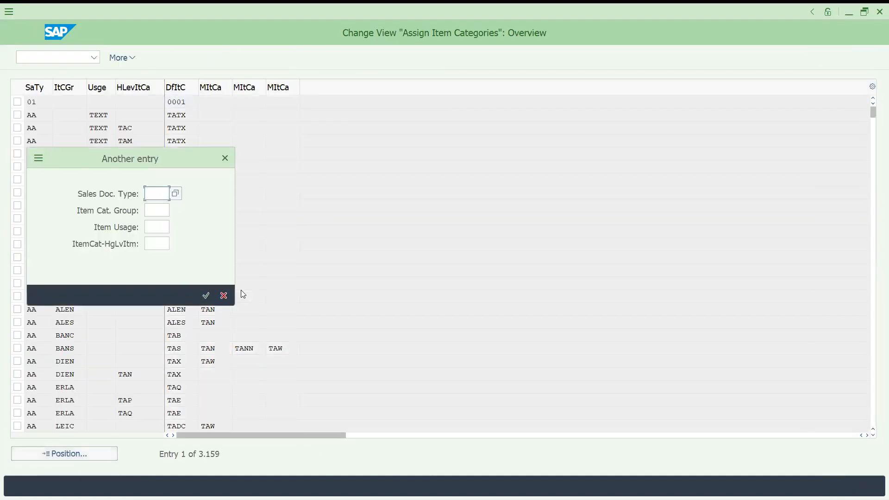
{"action": "type", "text": "DR"}
{"action": "key", "text": "Tab"}
{"action": "type", "text": "NORM"}
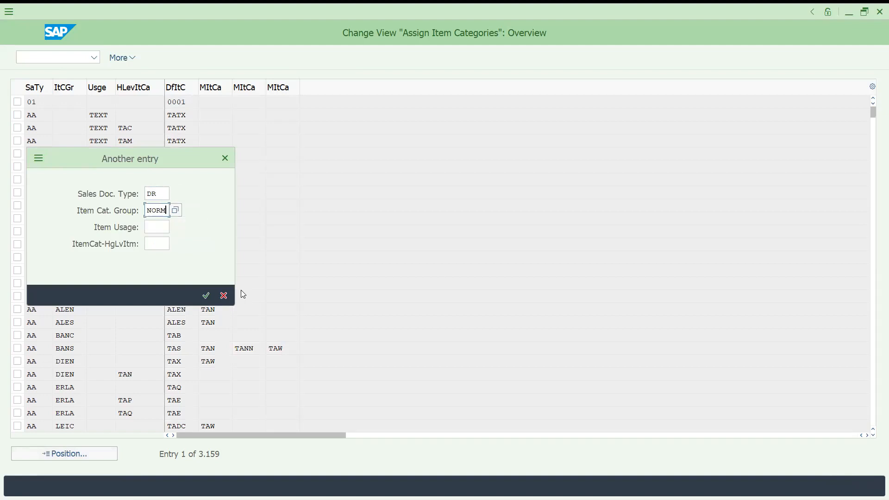
{"action": "key", "text": "Return"}
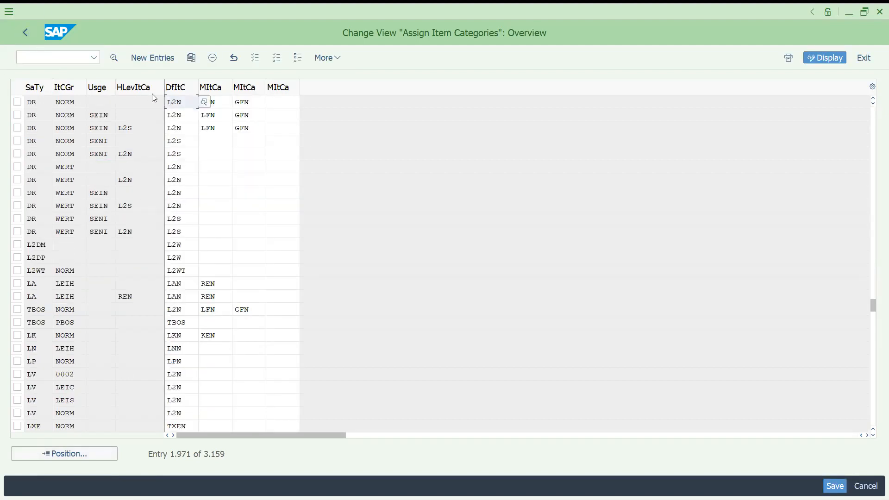
{"action": "double_click", "coordinate": [188, 106]}
{"action": "left_click", "coordinate": [55, 62]}
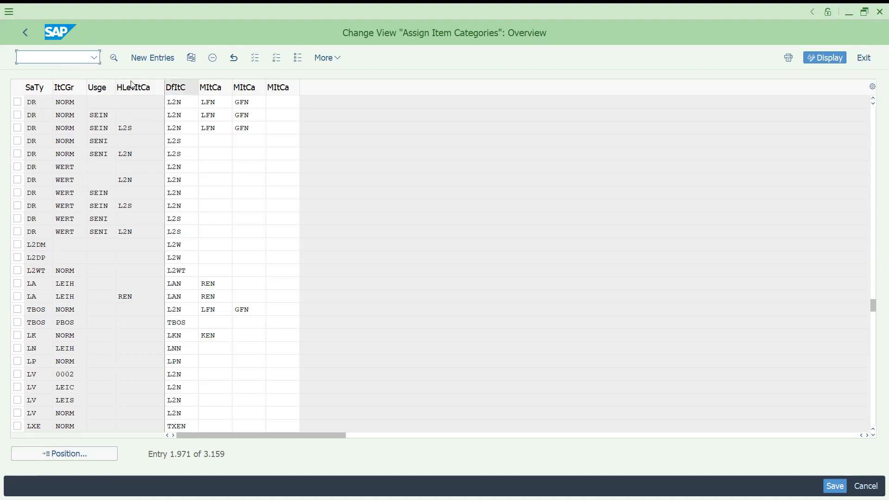
{"action": "type", "text": "/NV"}
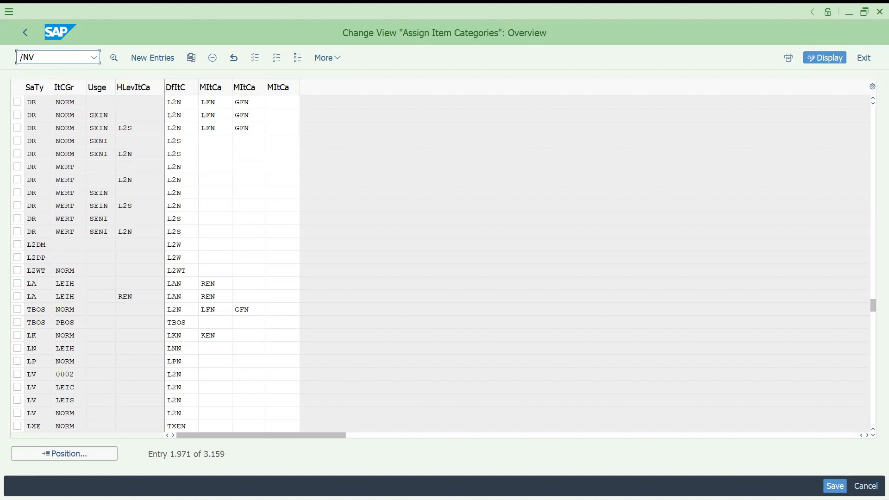
{"action": "type", "text": "OV8"}
{"action": "key", "text": "Return"}
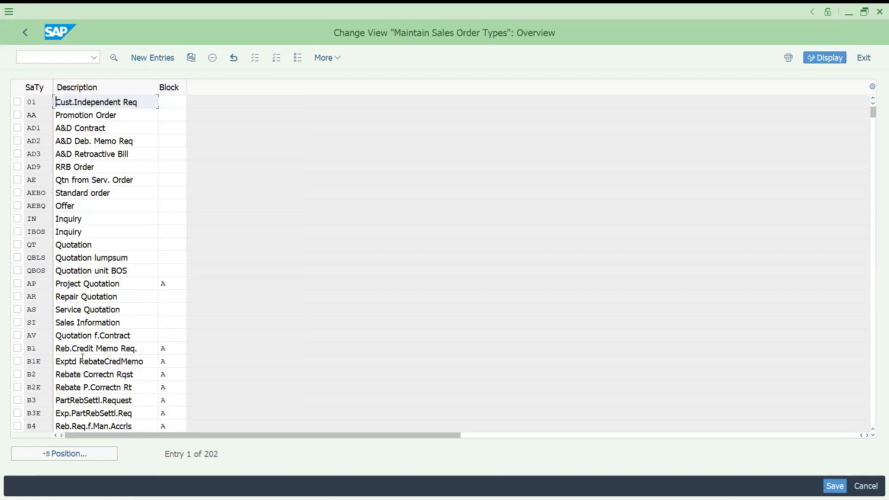
{"action": "left_click", "coordinate": [86, 451]}
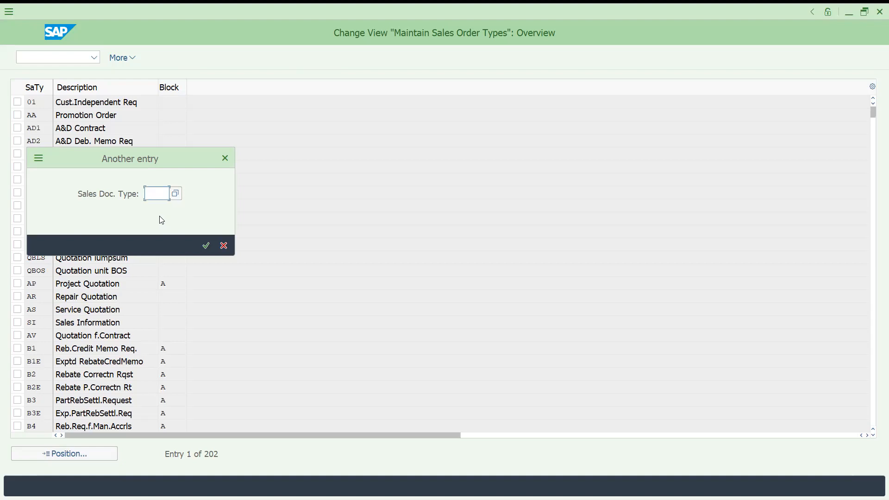
{"action": "left_click", "coordinate": [225, 158]}
Open the item category maintenance, position the list on item category L2N and mark it
{"action": "left_click", "coordinate": [46, 59]}
{"action": "type", "text": "/nvov8"}
{"action": "key", "text": "Return"}
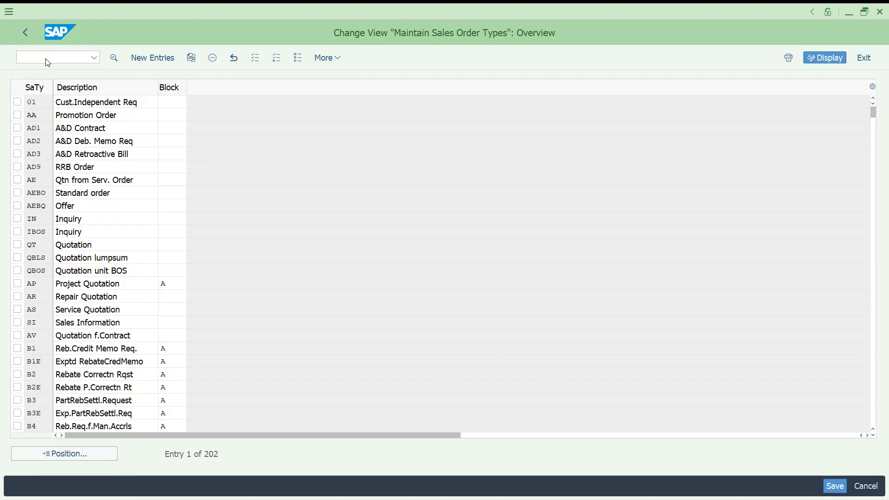
{"action": "left_click", "coordinate": [90, 458]}
{"action": "type", "text": "L2N"}
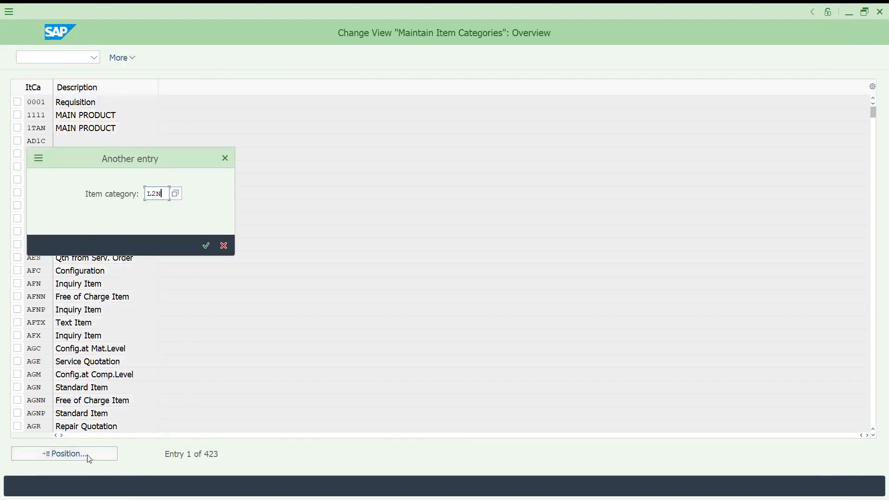
{"action": "key", "text": "Return"}
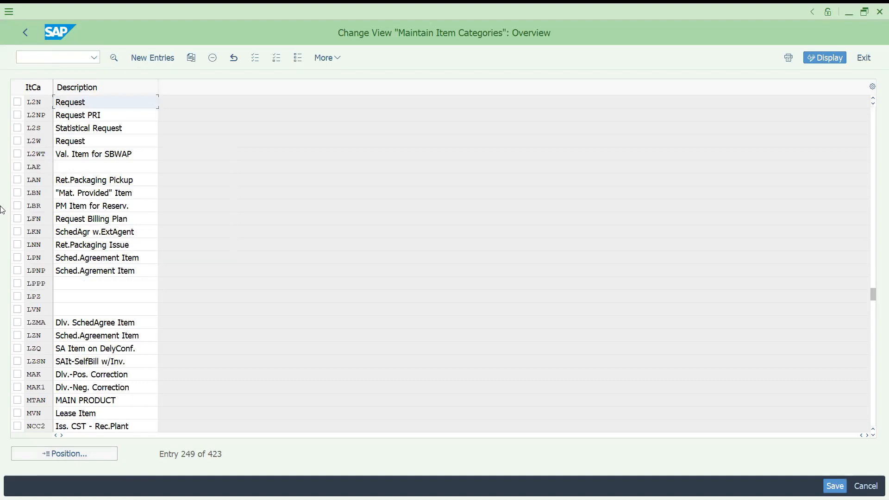
{"action": "left_click", "coordinate": [18, 102]}
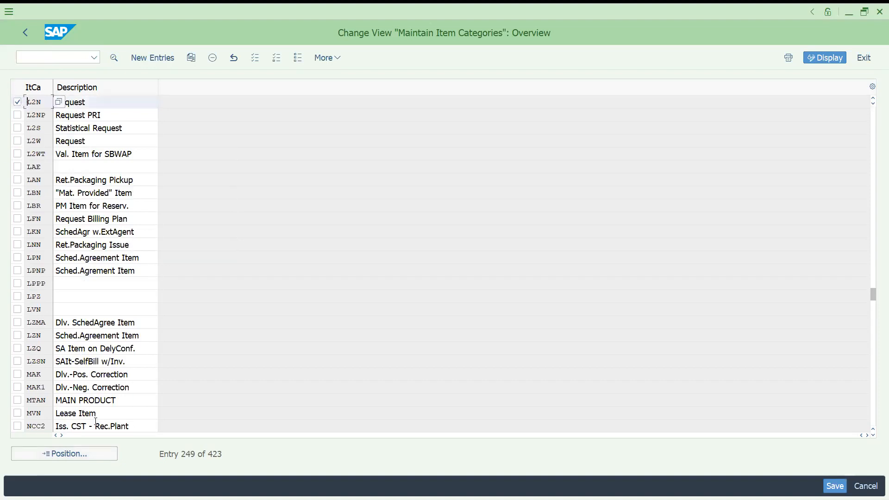
Position the list on item category G2N, mark it too, and open the details of the marked categories
{"action": "left_click", "coordinate": [97, 455]}
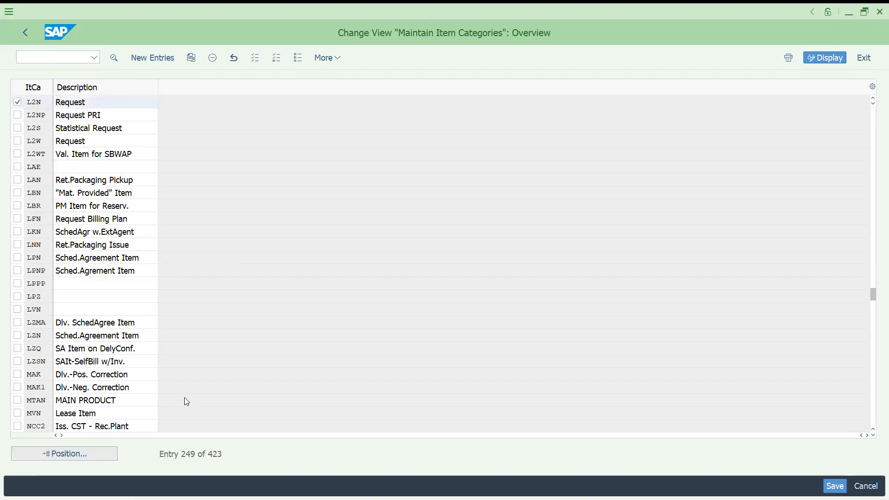
{"action": "type", "text": "G2N"}
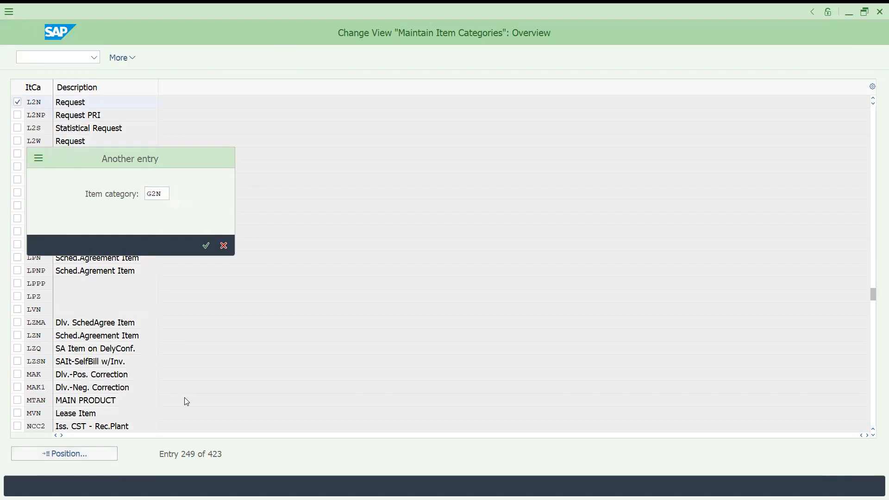
{"action": "key", "text": "Return"}
{"action": "left_click", "coordinate": [17, 102]}
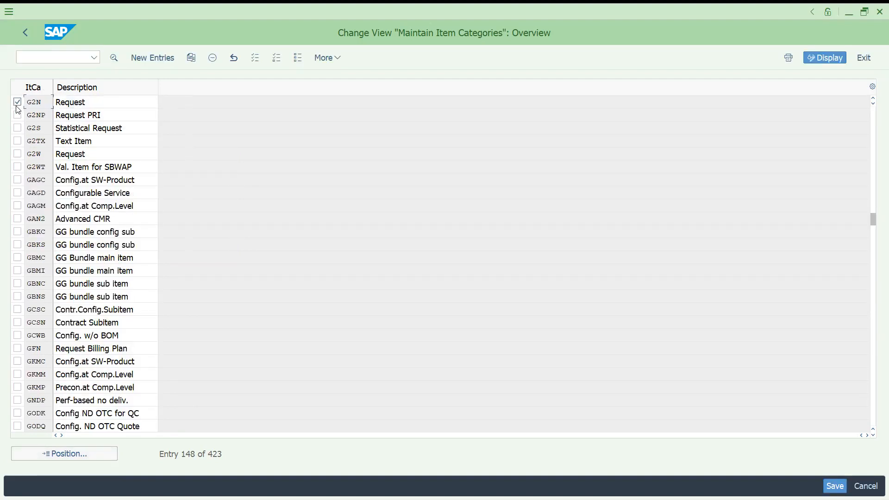
{"action": "left_click", "coordinate": [113, 59]}
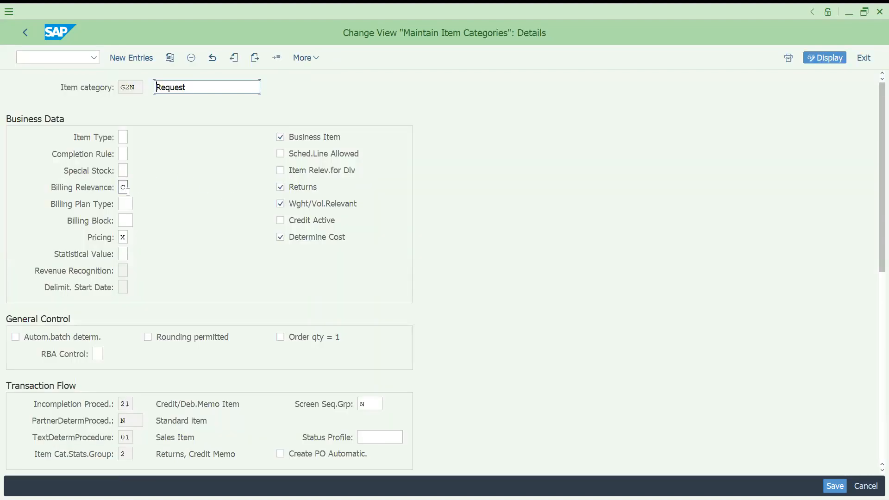
Switch between the G2N and L2N details to compare their business data and transaction flow settings
{"action": "left_click", "coordinate": [254, 57]}
{"action": "left_click", "coordinate": [234, 59]}
{"action": "left_click", "coordinate": [255, 59]}
{"action": "left_click", "coordinate": [254, 59]}
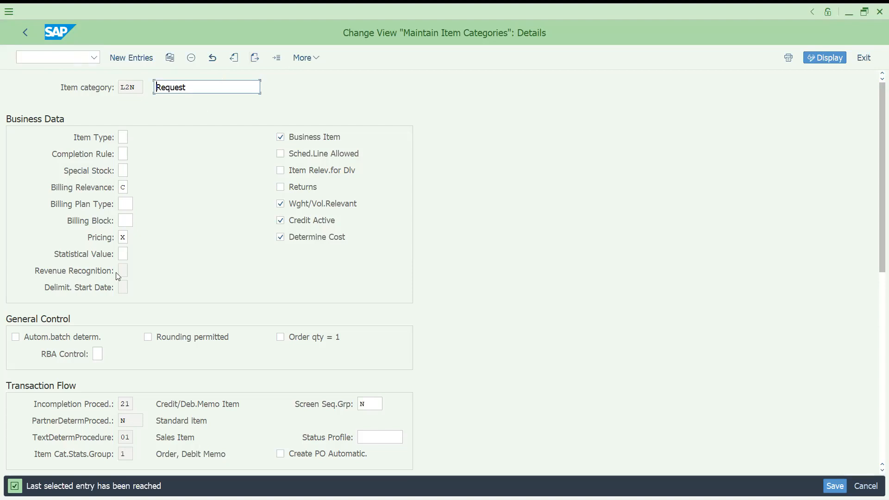
{"action": "left_click", "coordinate": [233, 59]}
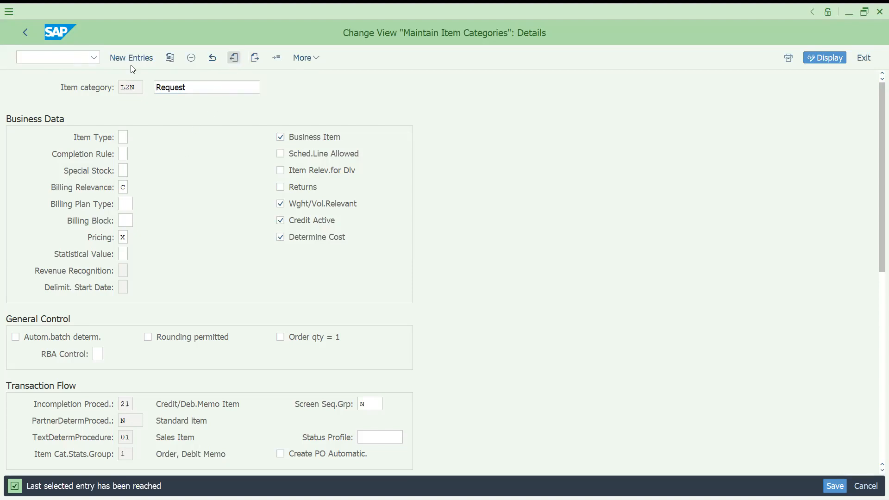
Open the schedule line category assignment and look up item category L2N in it
{"action": "left_click", "coordinate": [28, 57]}
{"action": "type", "text": "/NVOV"}
{"action": "key", "text": "Return"}
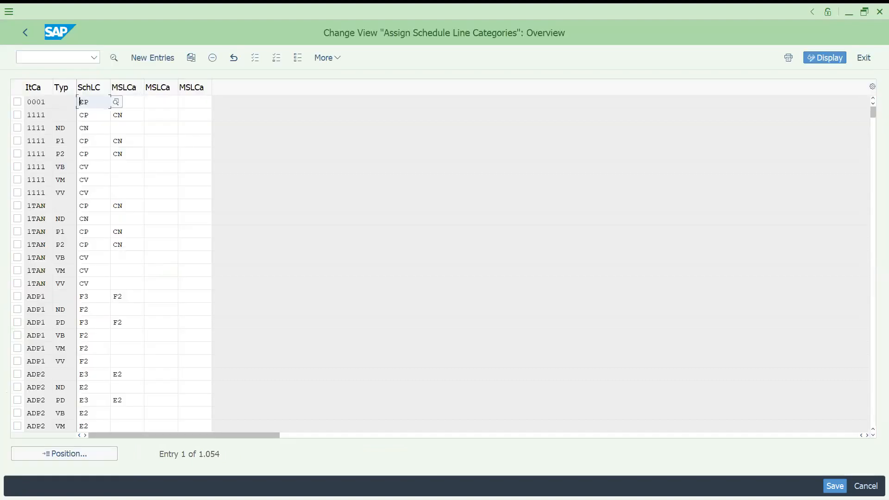
{"action": "left_click", "coordinate": [66, 453]}
{"action": "type", "text": "L2N"}
{"action": "key", "text": "Return"}
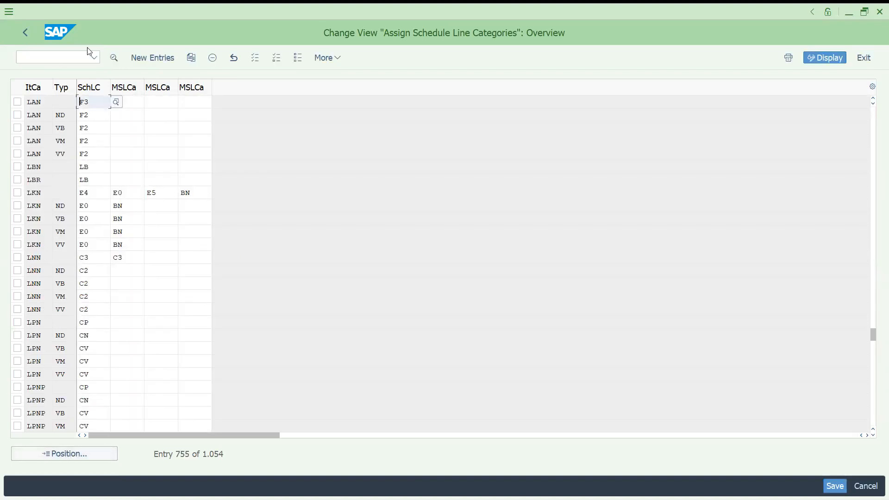
Open copy control with transaction VTAF and position the header list on sales document type DR and billing type F2
{"action": "left_click", "coordinate": [55, 60]}
{"action": "type", "text": "/N"}
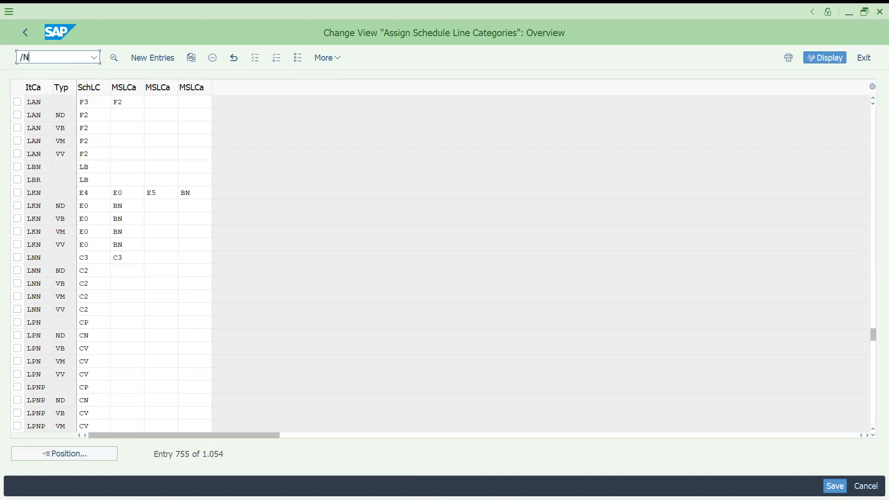
{"action": "type", "text": "VT"}
{"action": "type", "text": "AF"}
{"action": "key", "text": "Return"}
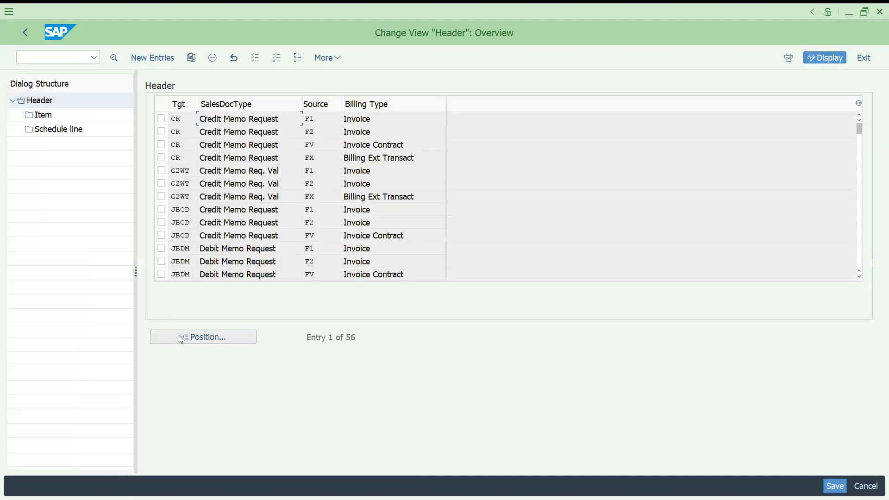
{"action": "left_click", "coordinate": [178, 335]}
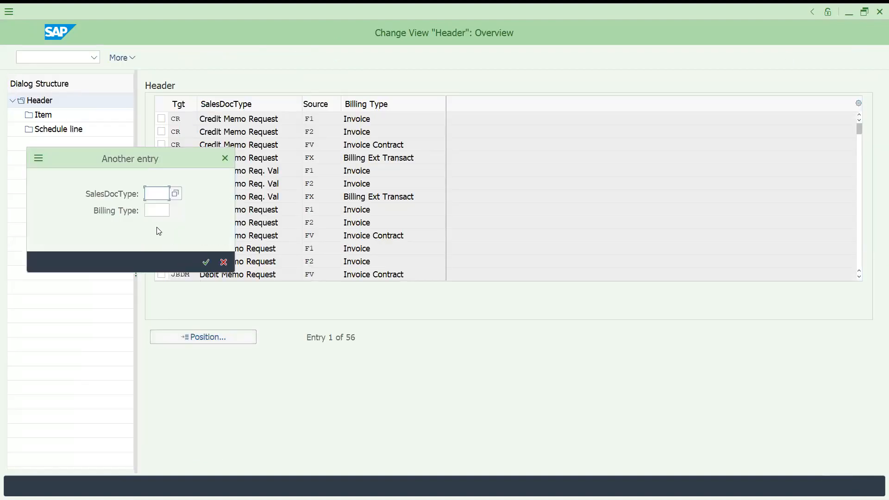
{"action": "left_click", "coordinate": [154, 211]}
{"action": "type", "text": "F2"}
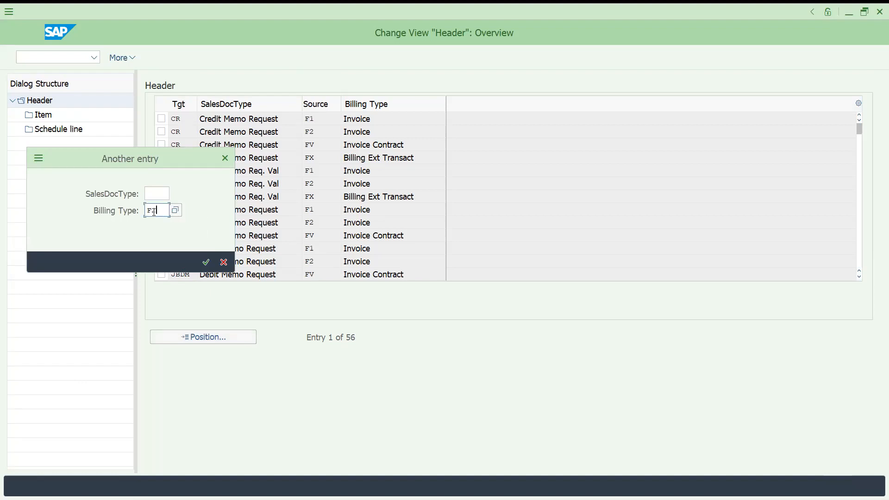
{"action": "left_click", "coordinate": [153, 195]}
{"action": "type", "text": "DR"}
{"action": "key", "text": "Return"}
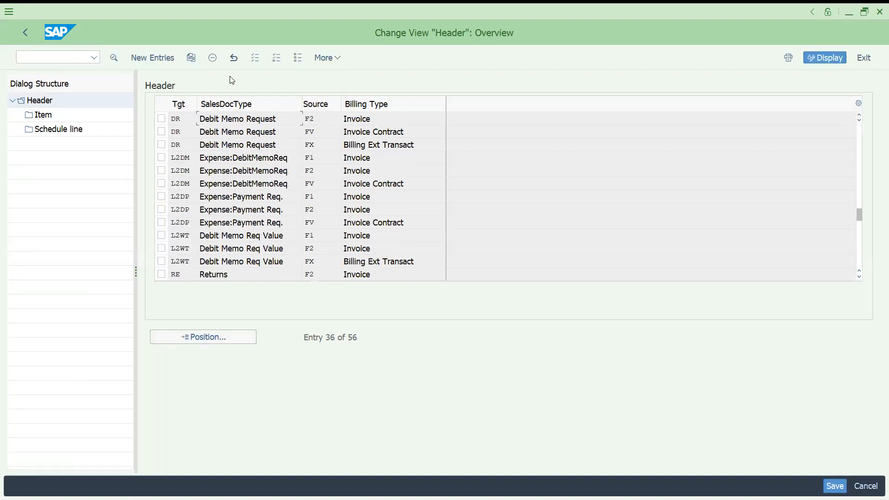
Open the header copy control from F2 to DR and examine its VBKD and VBPA data transfer routines
{"action": "left_click", "coordinate": [161, 119]}
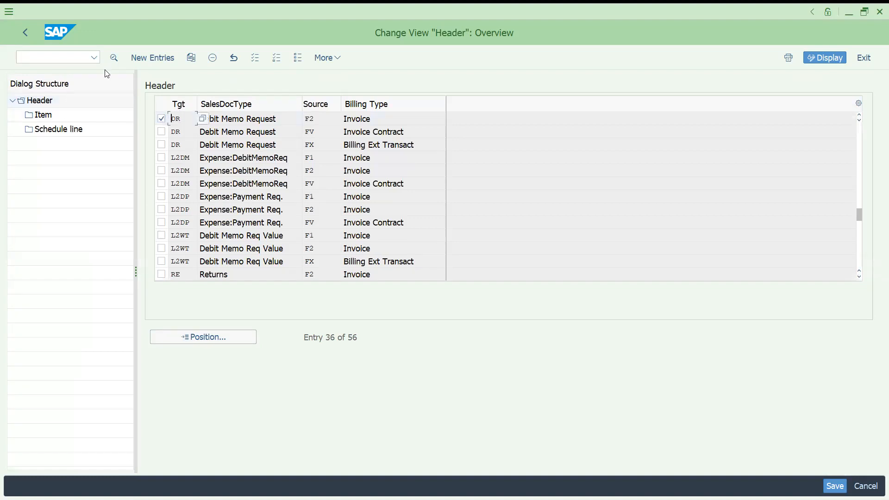
{"action": "double_click", "coordinate": [232, 119]}
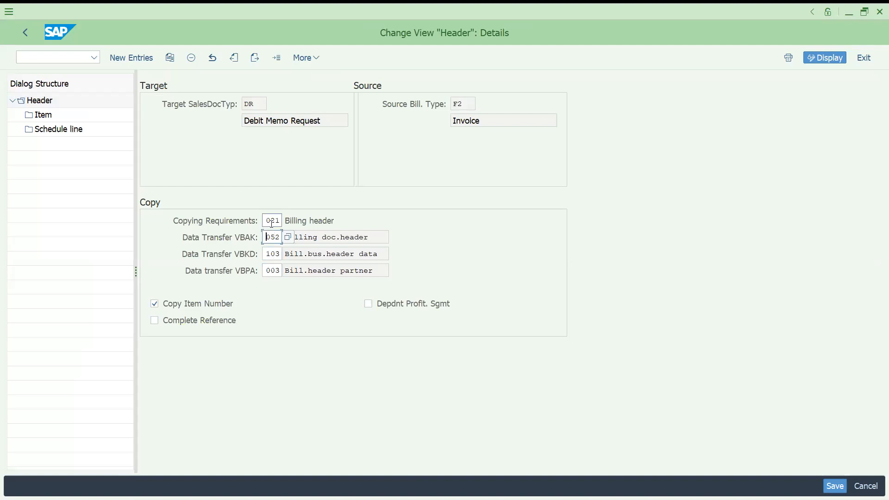
{"action": "left_click", "coordinate": [272, 253]}
{"action": "left_click", "coordinate": [276, 270]}
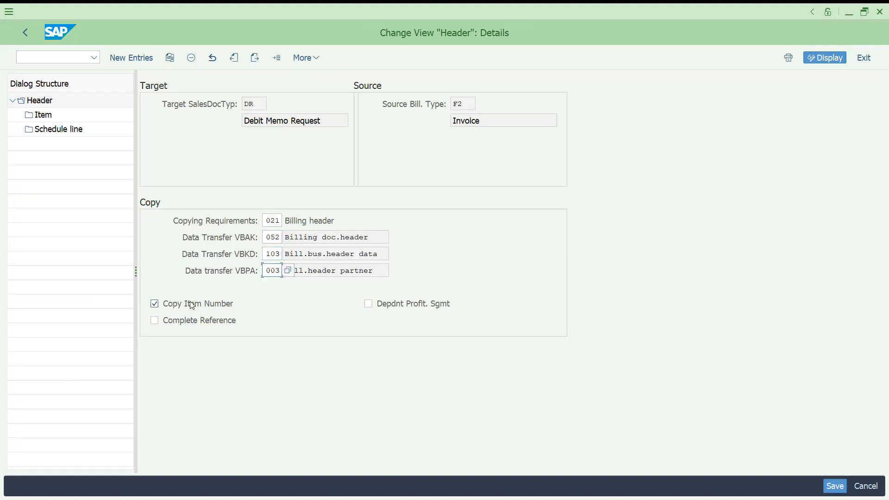
Open the item level of the F2 to DR copy control and look up item category L2N
{"action": "double_click", "coordinate": [47, 120]}
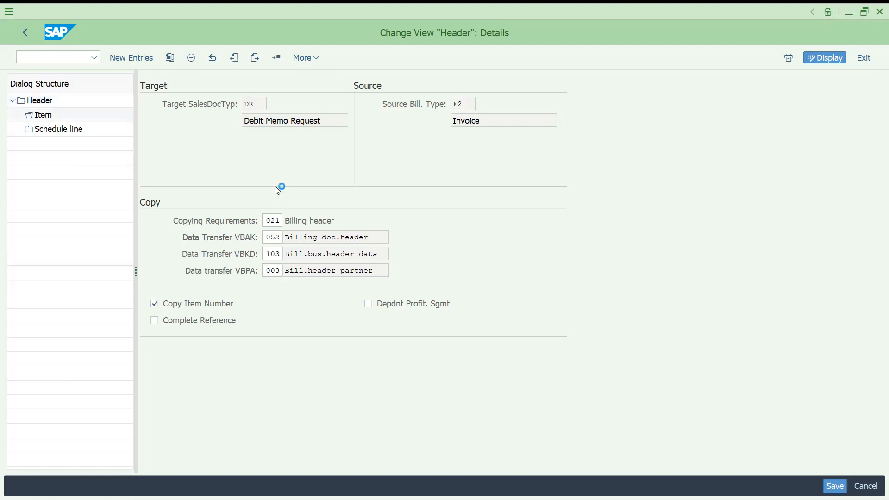
{"action": "left_click", "coordinate": [231, 337]}
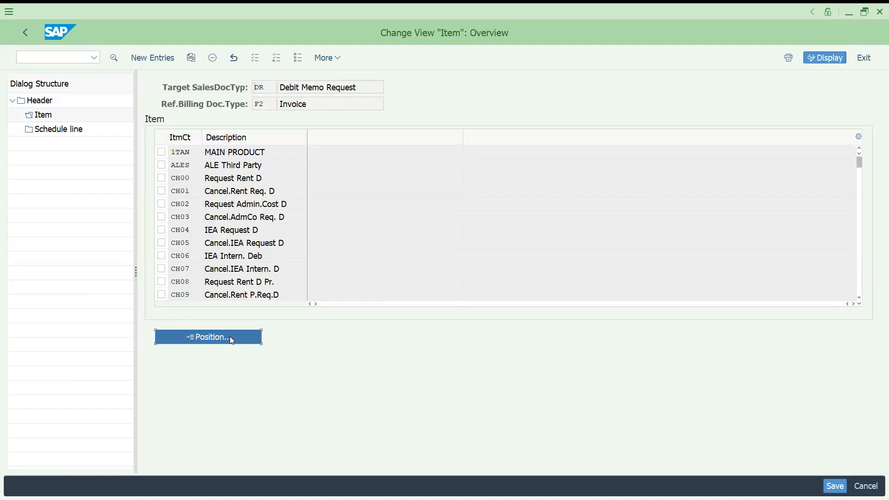
{"action": "type", "text": "G"}
{"action": "key", "text": "BackSpace"}
{"action": "type", "text": "L2N"}
{"action": "key", "text": "Return"}
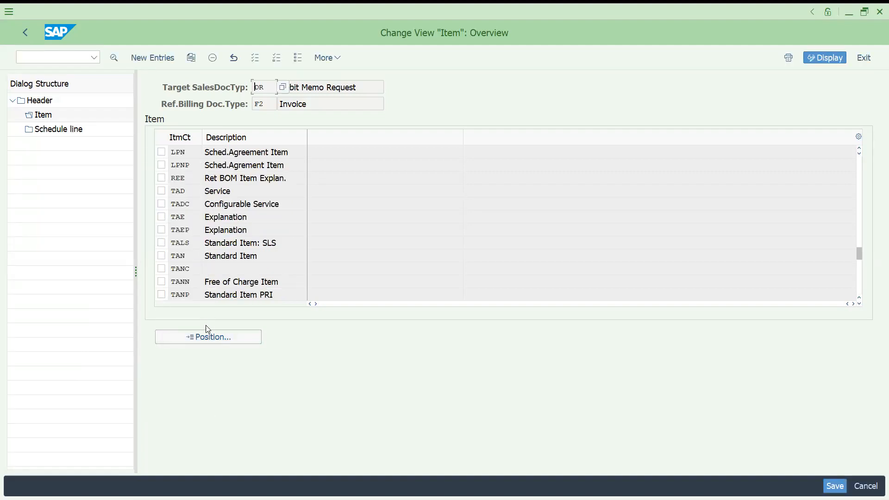
Open the copy control details of source item category TAN, check its item category proposal and return to the item list
{"action": "double_click", "coordinate": [181, 257]}
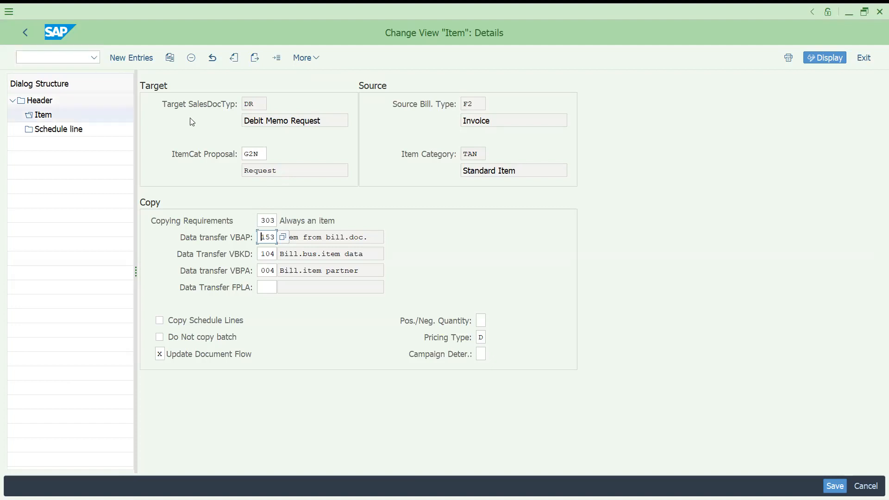
{"action": "left_click", "coordinate": [265, 154]}
{"action": "double_click", "coordinate": [264, 154]}
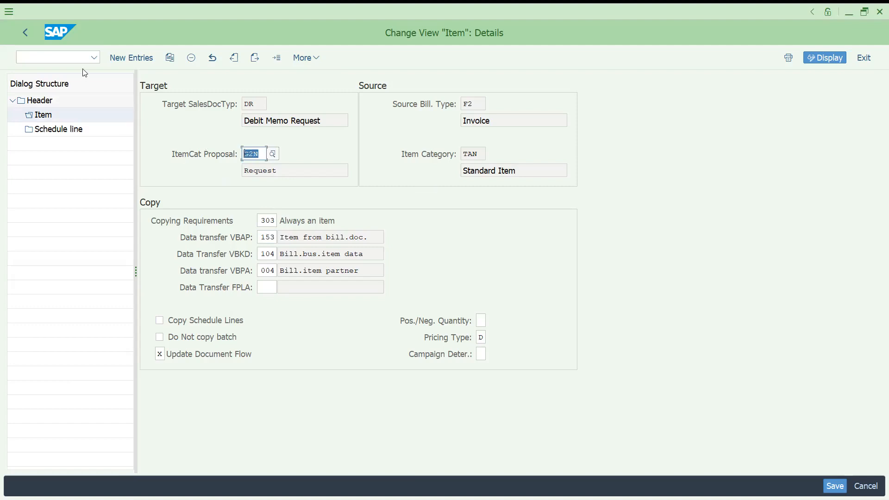
{"action": "left_click", "coordinate": [22, 33]}
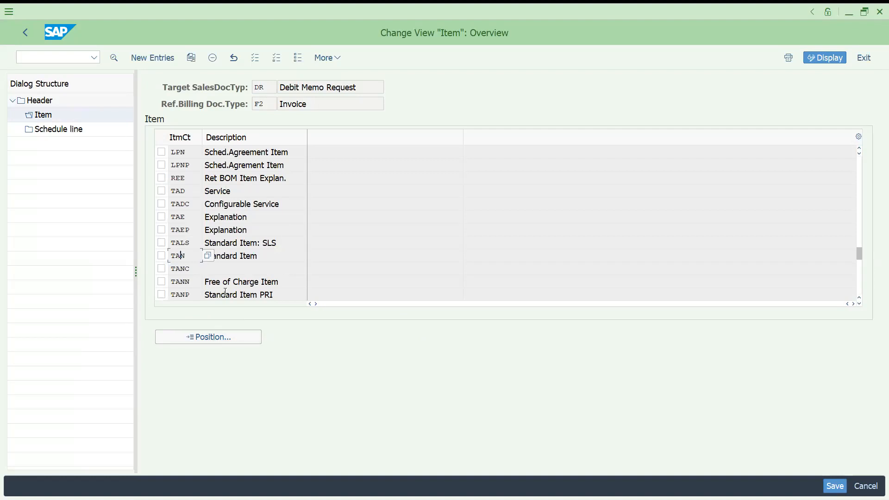
Position the item list on category LPN, then open the schedule line level of the F2 to DR copy control
{"action": "left_click", "coordinate": [228, 337]}
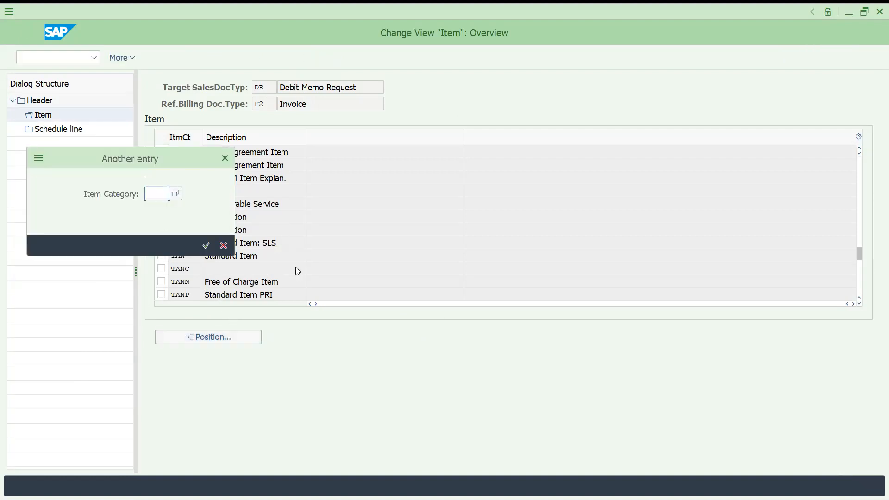
{"action": "type", "text": "LPN"}
{"action": "key", "text": "Return"}
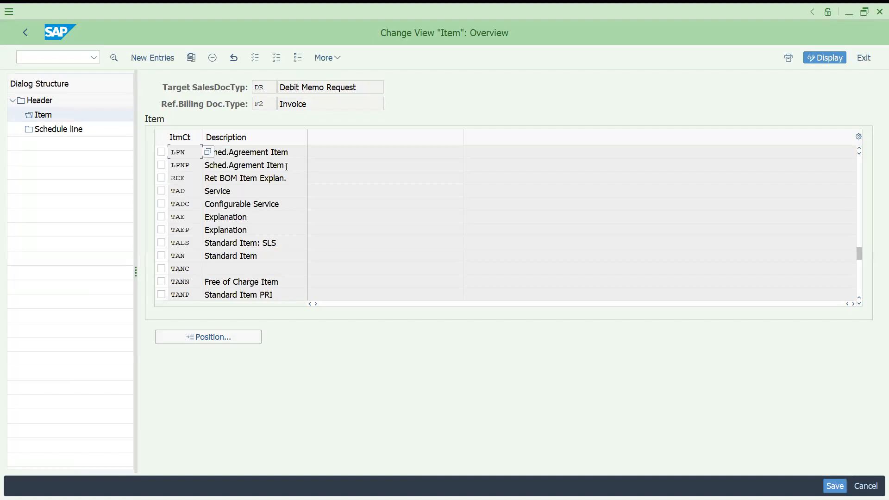
{"action": "left_click", "coordinate": [24, 33]}
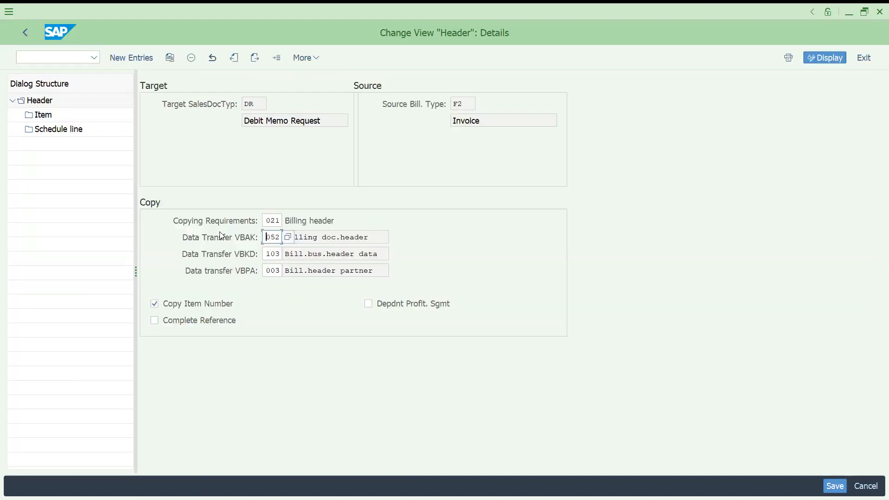
{"action": "left_click", "coordinate": [51, 129]}
{"action": "left_click", "coordinate": [51, 129]}
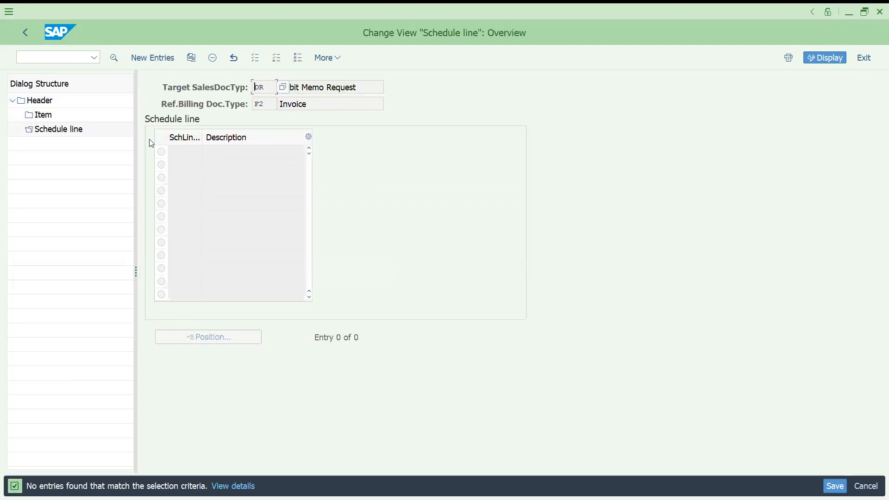
Start a sales order of type DOR with transaction VA01, entering the sold-to party number and customer reference DRDEMOWITHREF
{"action": "left_click", "coordinate": [35, 56]}
{"action": "type", "text": "/NVA01"}
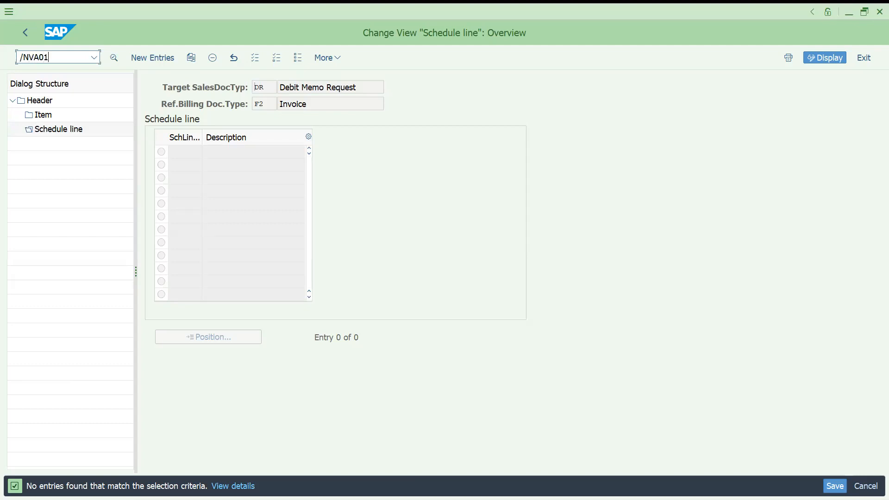
{"action": "key", "text": "Return"}
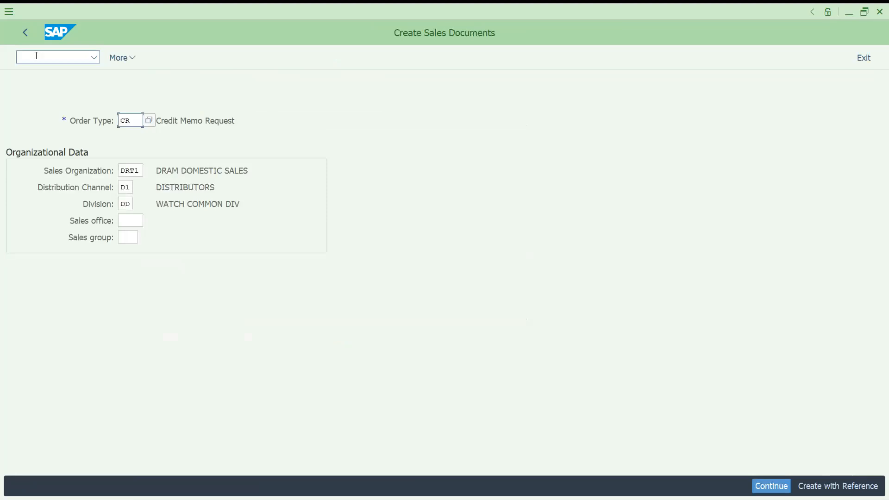
{"action": "type", "text": "DOR"}
{"action": "key", "text": "Return"}
{"action": "type", "text": "IT104"}
{"action": "key", "text": "Return"}
{"action": "type", "text": "DRDEMOWITHREF"}
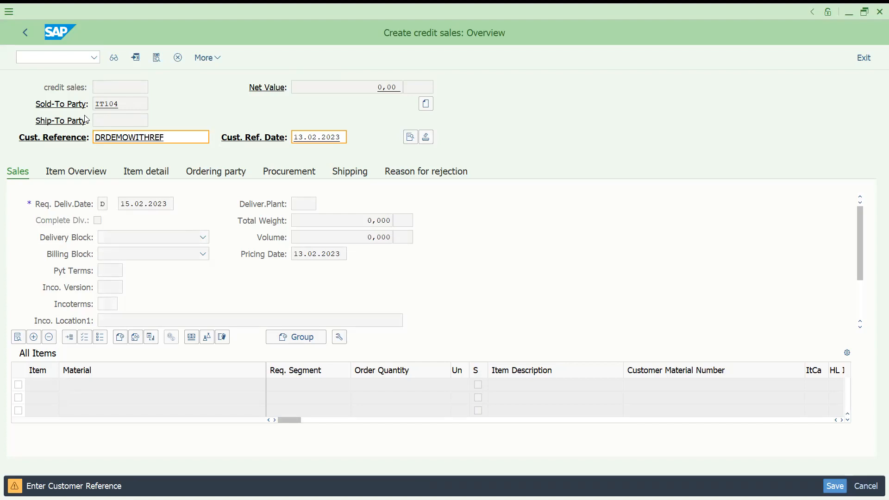
{"action": "key", "text": "Return"}
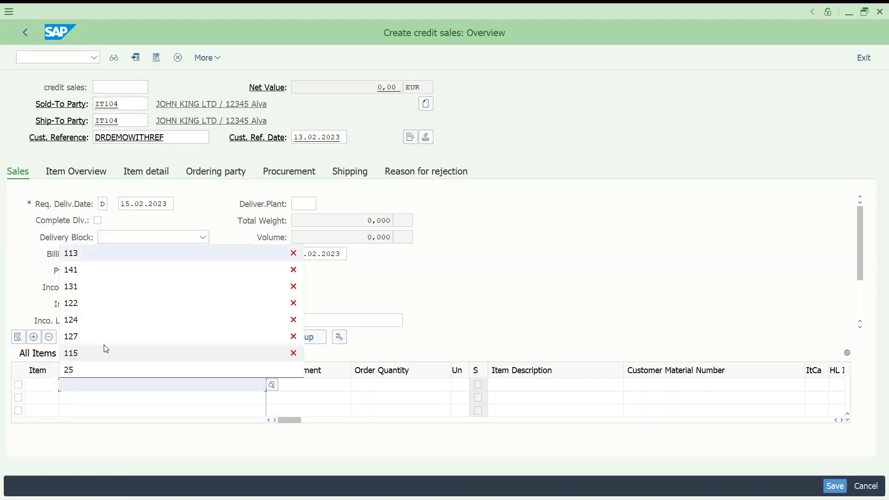
Add material 113 with quantity 10 to the order, check the item's pricing conditions and save the order
{"action": "type", "text": "113"}
{"action": "key", "text": "Tab"}
{"action": "key", "text": "Tab"}
{"action": "type", "text": "10"}
{"action": "key", "text": "Return"}
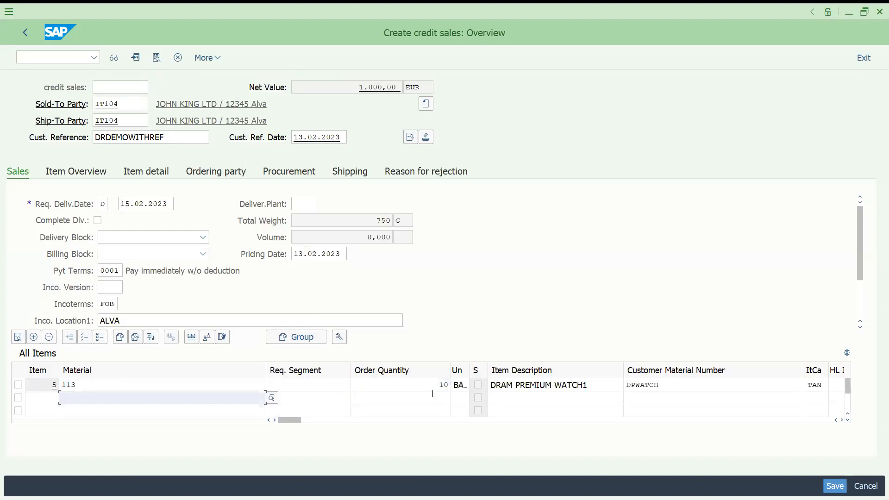
{"action": "double_click", "coordinate": [424, 386]}
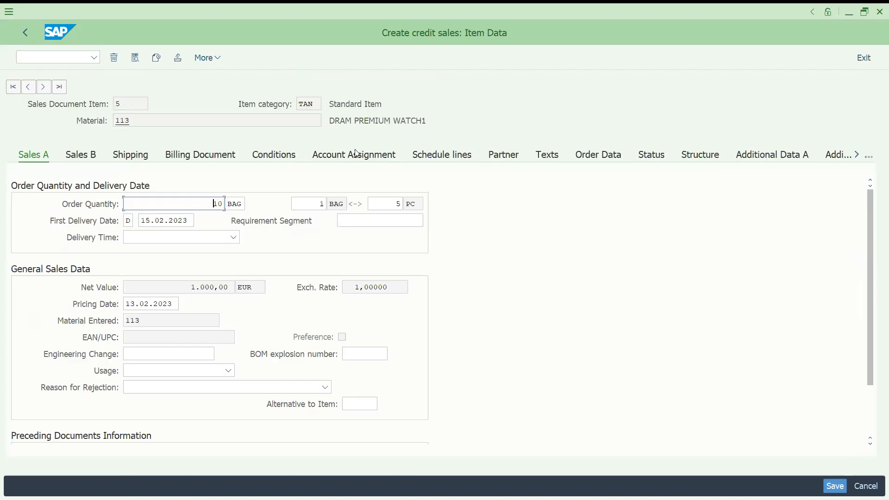
{"action": "left_click", "coordinate": [281, 157]}
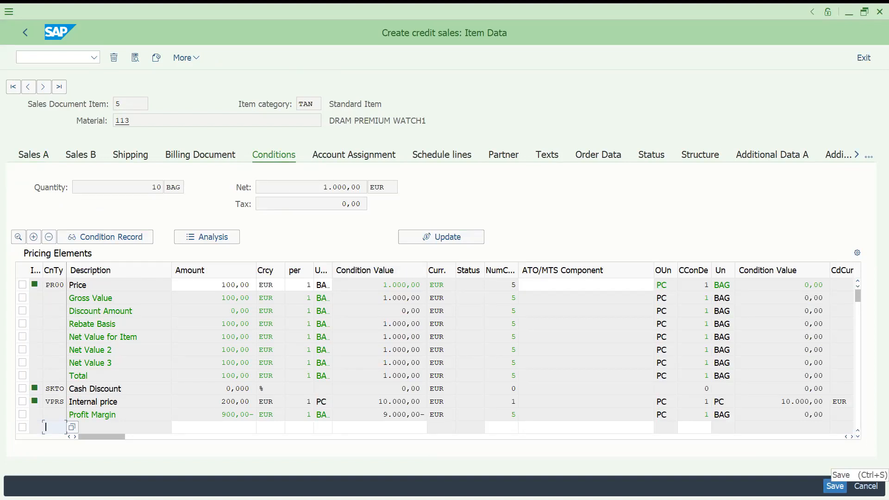
{"action": "left_click", "coordinate": [831, 485]}
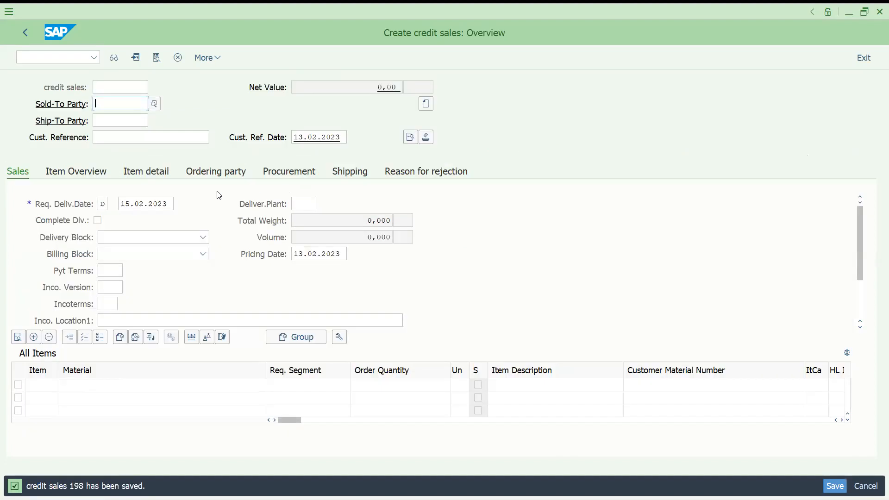
Open the saved DOR order in change mode with transaction VA02
{"action": "left_click", "coordinate": [50, 57]}
{"action": "type", "text": "/NVA02"}
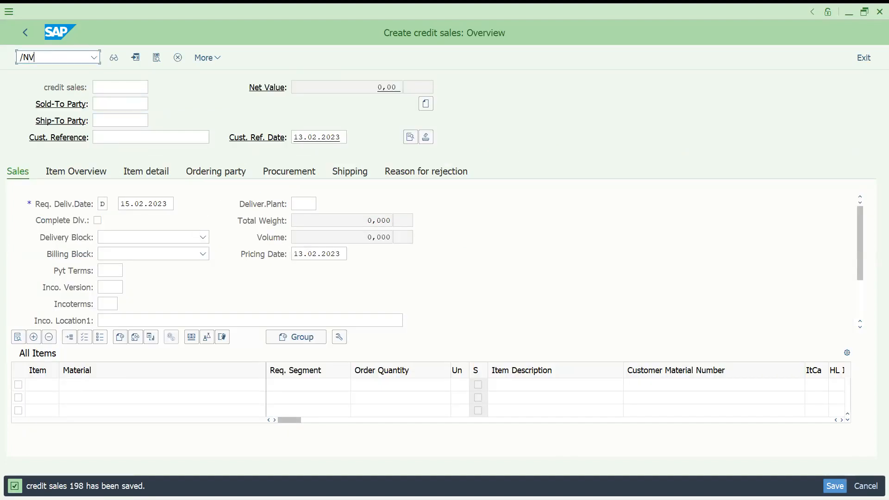
{"action": "key", "text": "Return"}
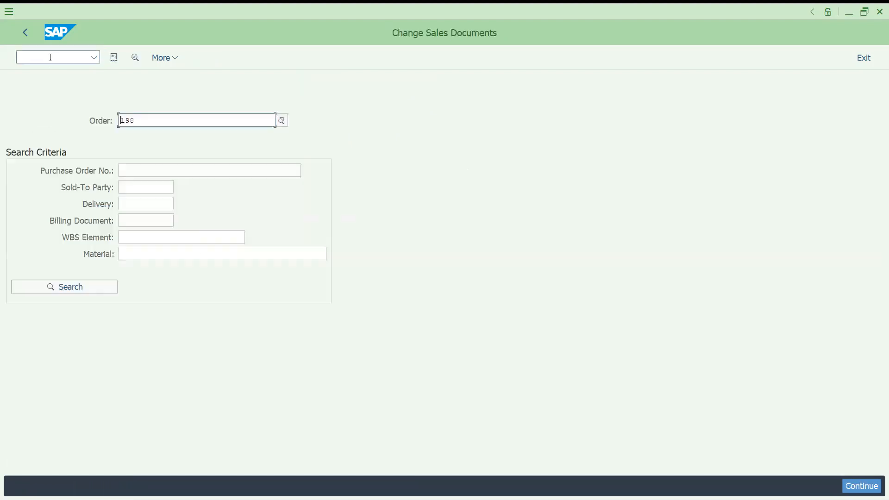
{"action": "key", "text": "Return"}
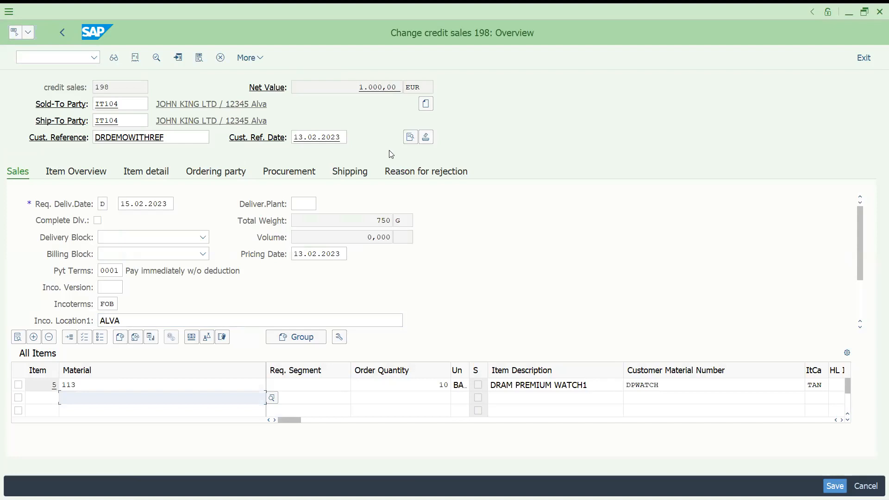
{"action": "left_click", "coordinate": [411, 138]}
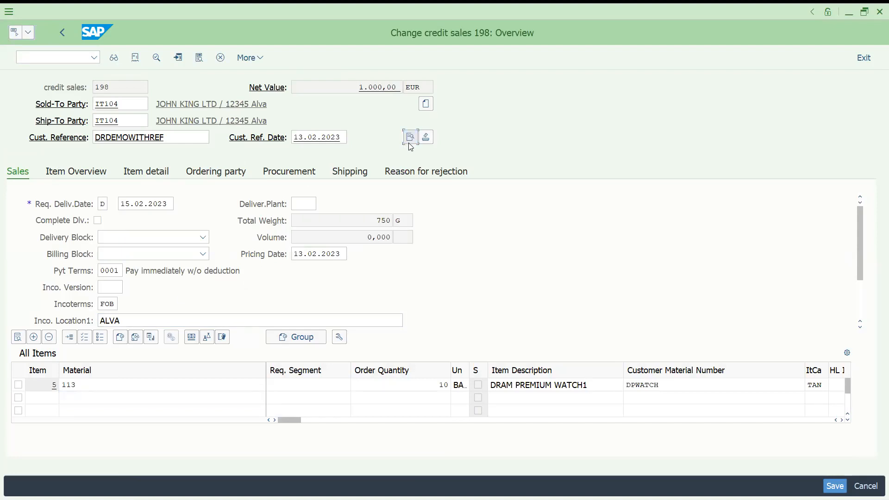
Start an outbound delivery for the saved order with transaction VL01N, using shipping point DRS1 and selection date 17.02.2023
{"action": "left_click", "coordinate": [54, 60]}
{"action": "type", "text": "/NVL01N"}
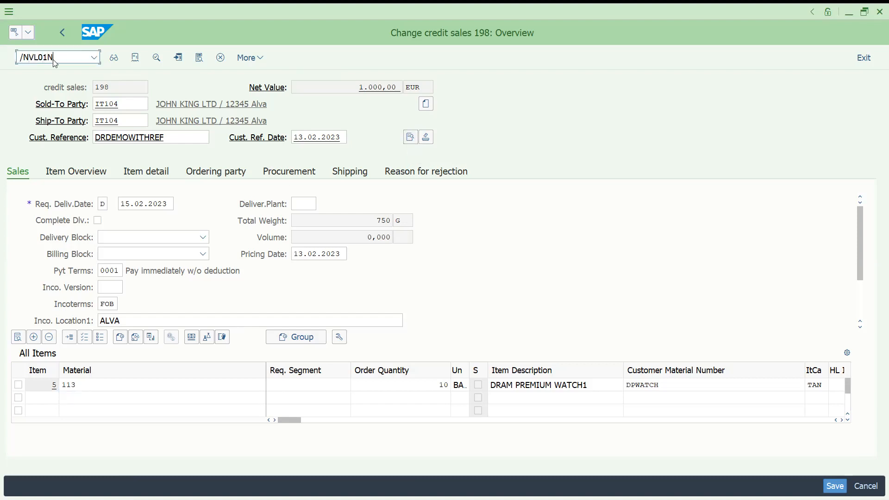
{"action": "key", "text": "Return"}
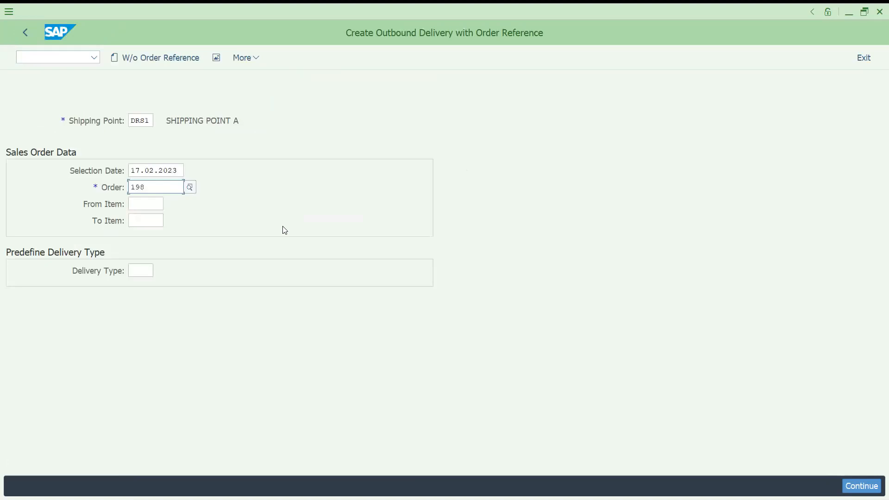
{"action": "key", "text": "Return"}
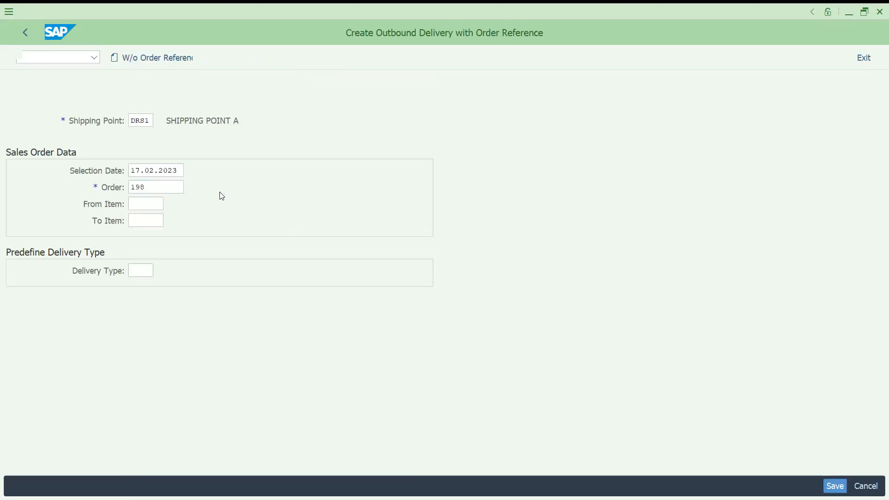
Set the delivery item's storage location to SALE and its delivery and picked quantities to 15, and post the goods issue
{"action": "left_click", "coordinate": [300, 252]}
{"action": "type", "text": "sale"}
{"action": "key", "text": "Tab"}
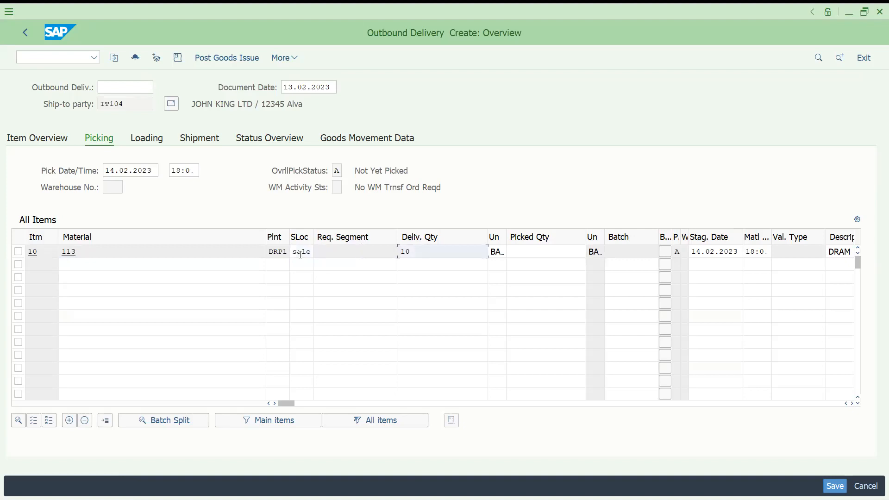
{"action": "type", "text": "5"}
{"action": "key", "text": "Tab"}
{"action": "key", "text": "Tab"}
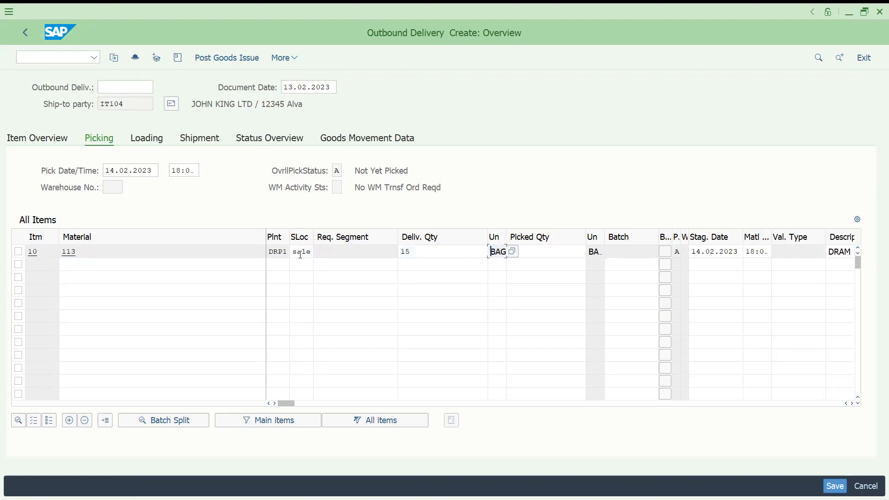
{"action": "type", "text": "15"}
{"action": "key", "text": "Return"}
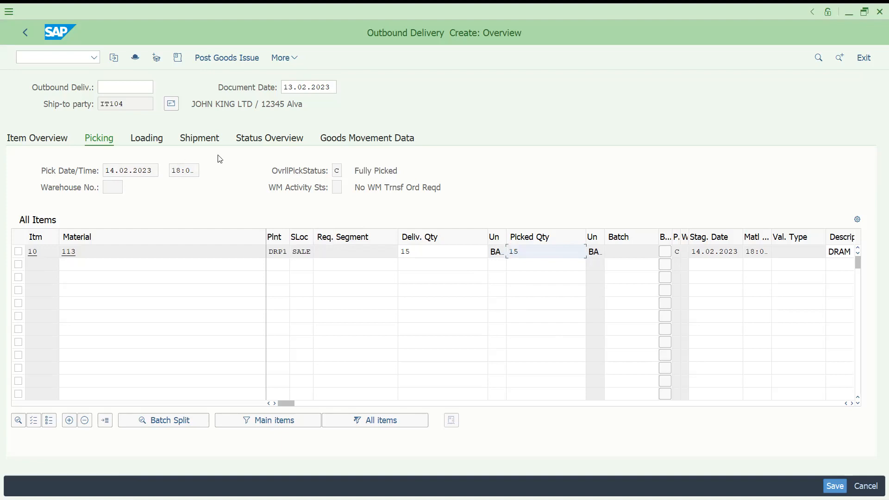
{"action": "left_click", "coordinate": [223, 61]}
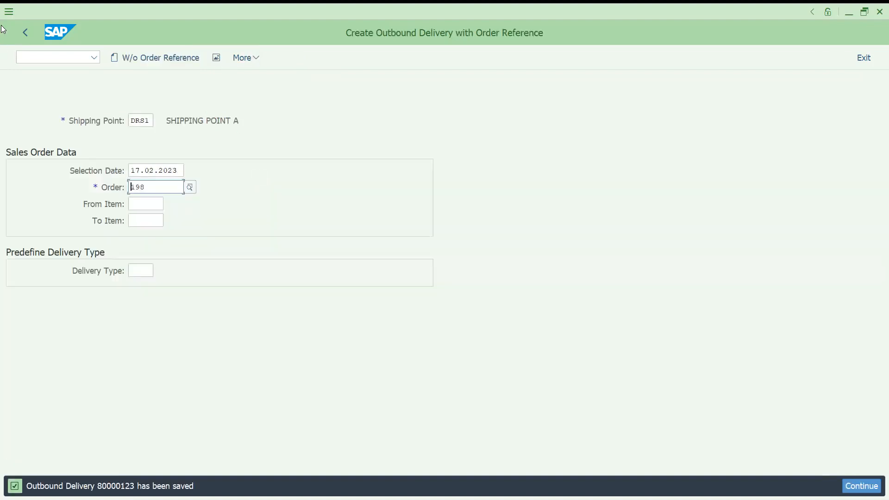
Create the F2 invoice for the saved outbound delivery with transaction VF01
{"action": "left_click", "coordinate": [40, 55]}
{"action": "type", "text": "/NVF01"}
{"action": "key", "text": "Return"}
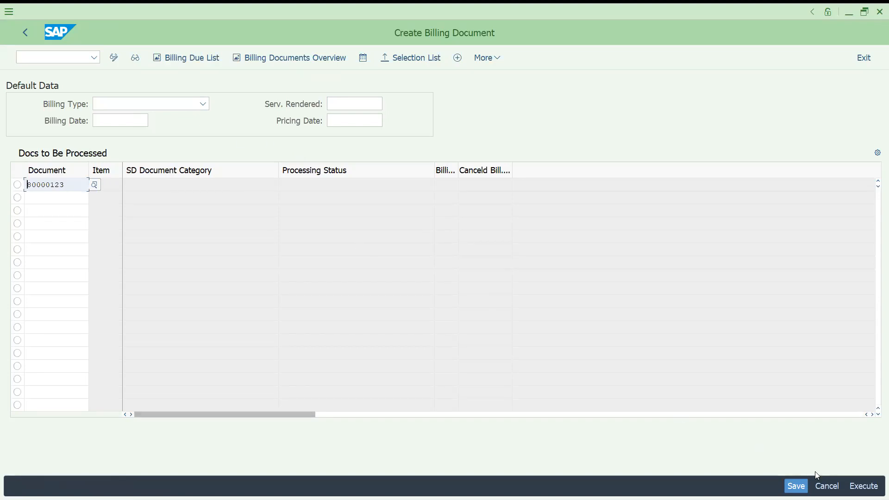
{"action": "left_click", "coordinate": [863, 486]}
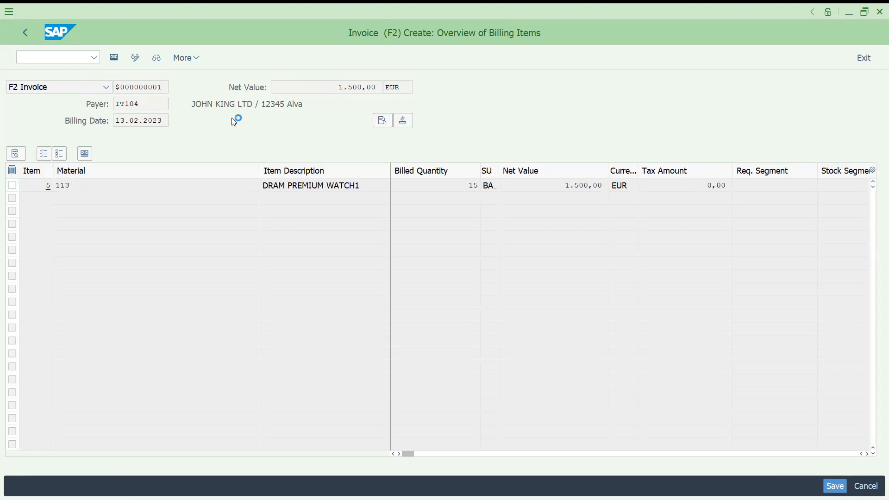
Open the order's document flow from transaction VA03 and switch it to the item view to compare quantities and values
{"action": "left_click", "coordinate": [56, 60]}
{"action": "left_click", "coordinate": [56, 60]}
{"action": "type", "text": "/nva03"}
{"action": "key", "text": "Return"}
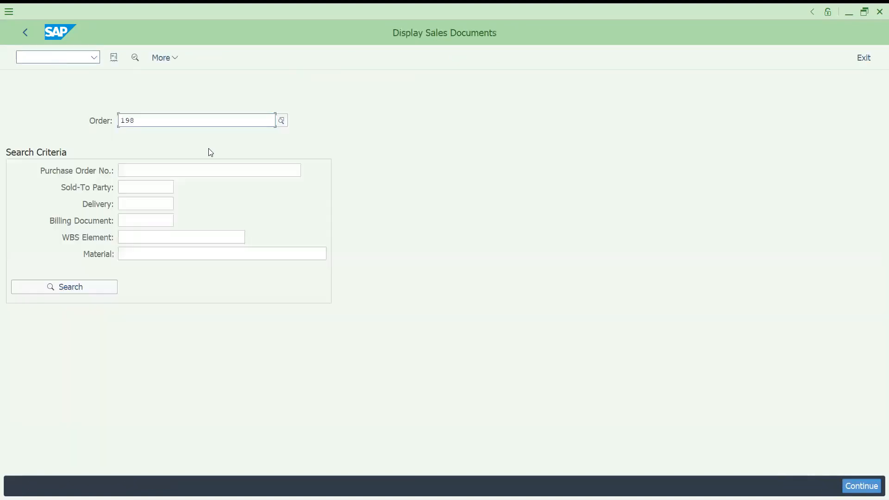
{"action": "left_click", "coordinate": [115, 57]}
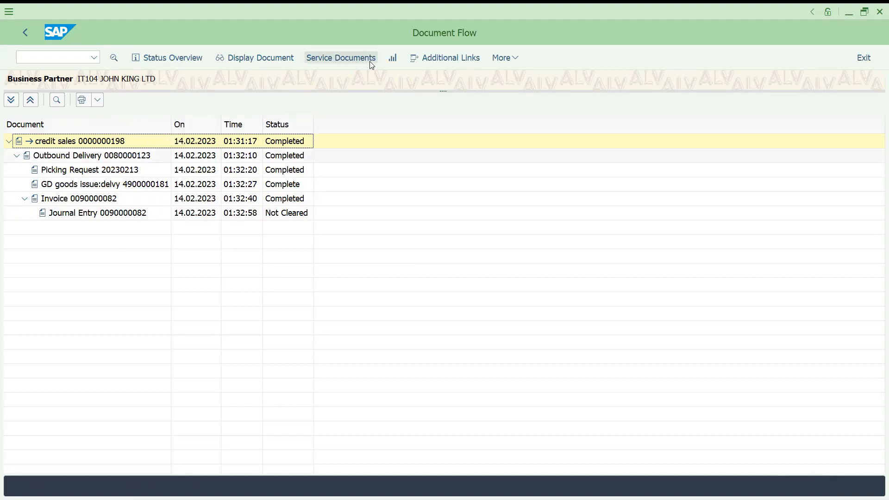
{"action": "left_click", "coordinate": [502, 59]}
{"action": "mouse_move", "coordinate": [517, 77]}
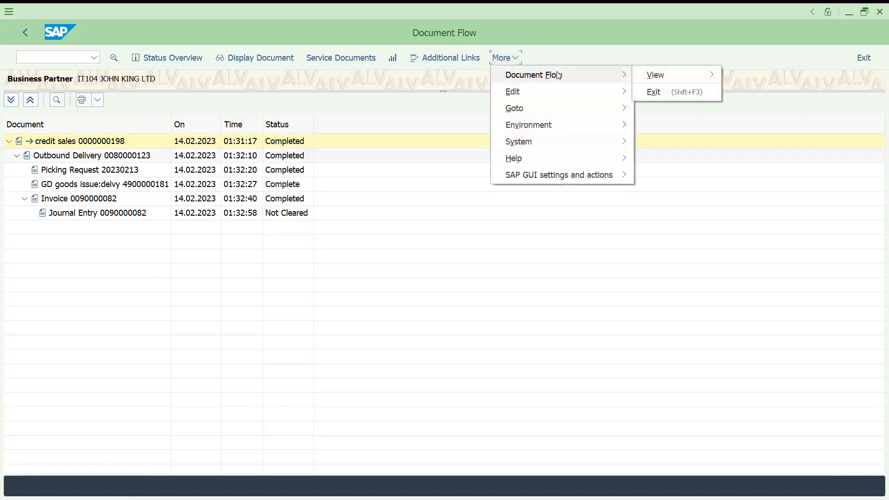
{"action": "mouse_move", "coordinate": [680, 75]}
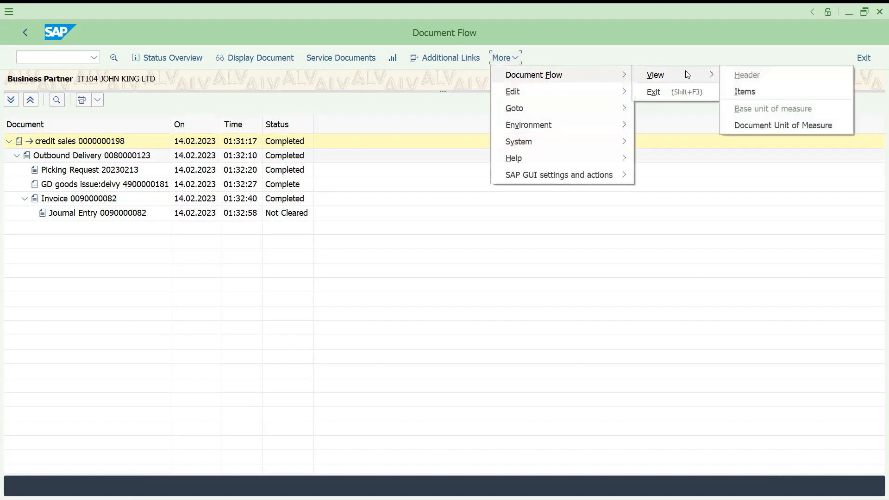
{"action": "left_click", "coordinate": [740, 92]}
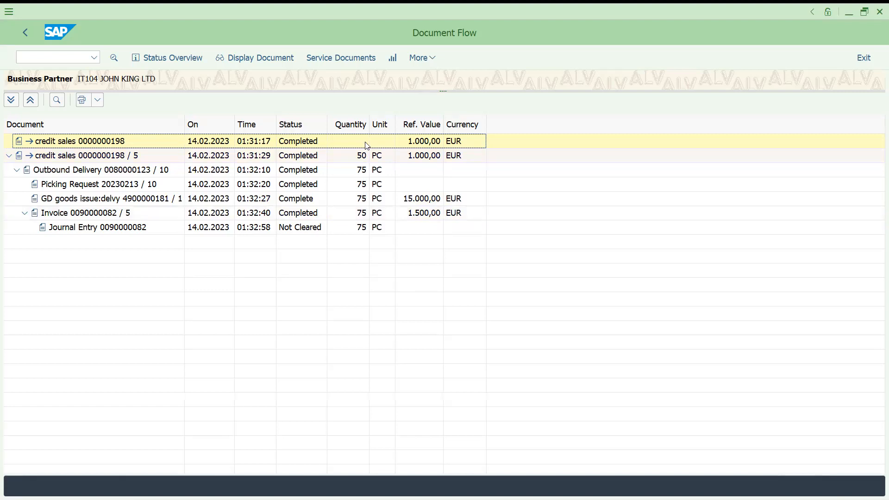
Start a sales document of order type DR with transaction VA01 and open its creation with reference to a billing document
{"action": "left_click", "coordinate": [53, 57]}
{"action": "type", "text": "/N"}
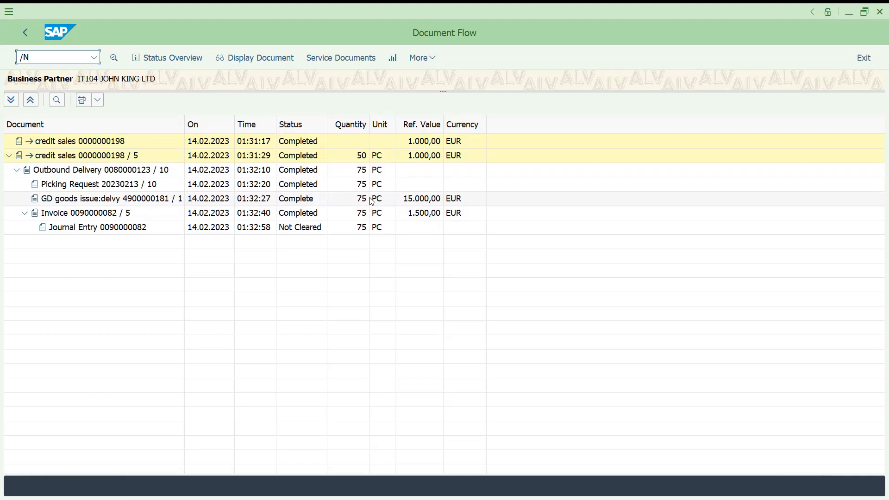
{"action": "type", "text": "VA01"}
{"action": "key", "text": "Return"}
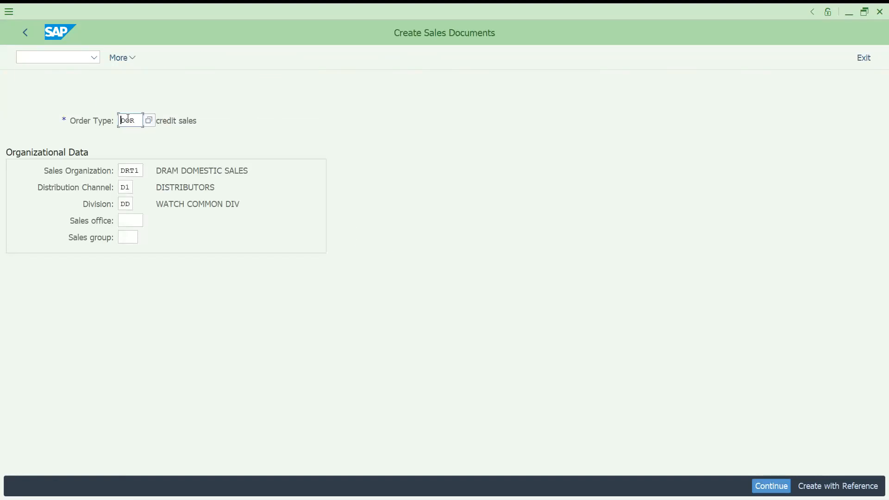
{"action": "type", "text": "DR"}
{"action": "left_click", "coordinate": [119, 58]}
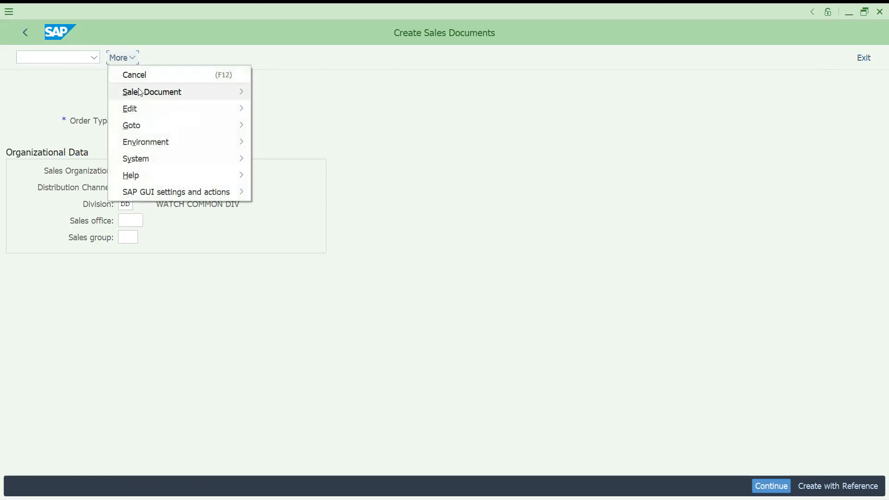
{"action": "mouse_move", "coordinate": [163, 94]}
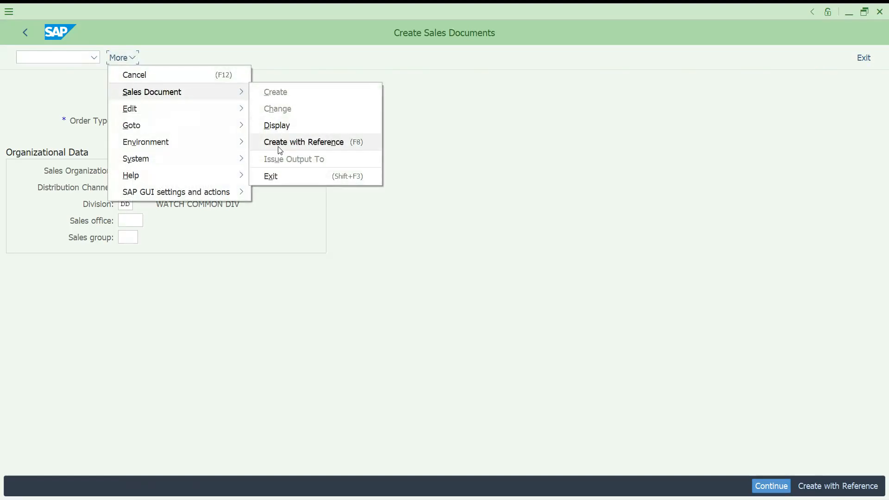
{"action": "left_click", "coordinate": [269, 257]}
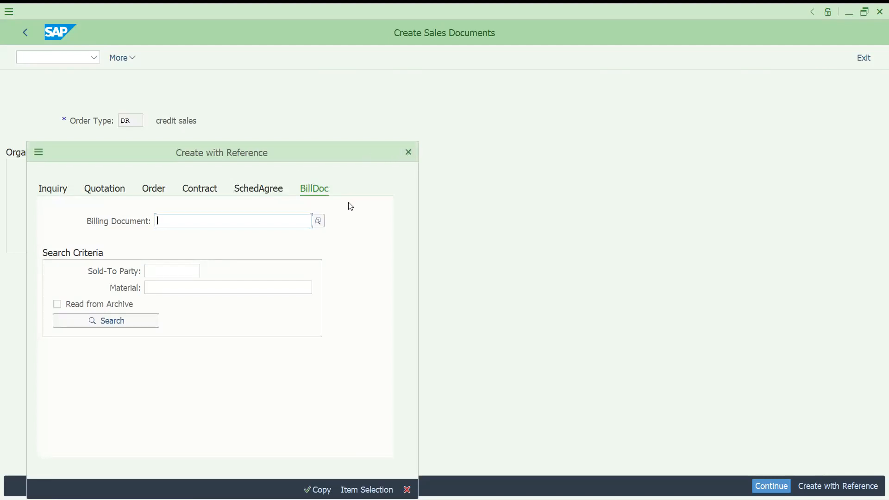
Close the reference dialog, open transaction VF03 in a new session, copy the latest invoice's number, and return to the sales document creation session
{"action": "left_click", "coordinate": [408, 156]}
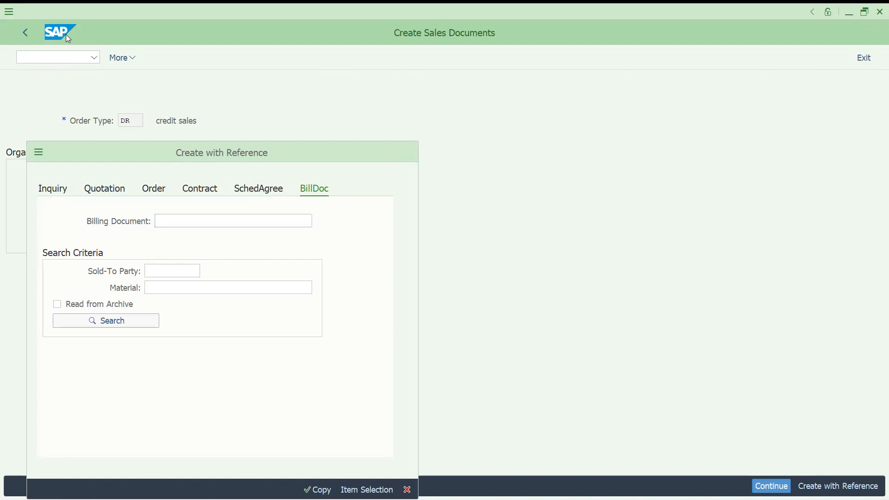
{"action": "left_click", "coordinate": [62, 53]}
{"action": "type", "text": "/OVA0"}
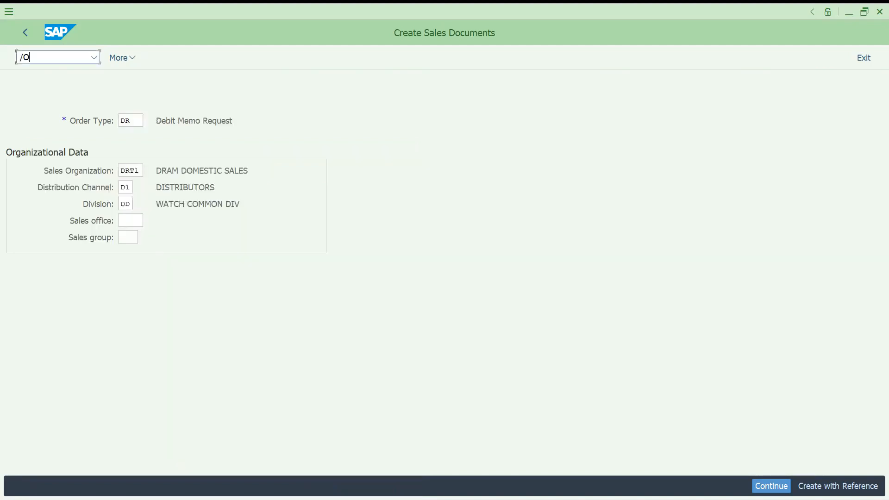
{"action": "key", "text": "BackSpace"}
{"action": "key", "text": "BackSpace"}
{"action": "type", "text": "F03"}
{"action": "key", "text": "Return"}
{"action": "left_click_drag", "start_coordinate": [151, 125], "coordinate": [51, 116]}
{"action": "key", "text": "ctrl+c"}
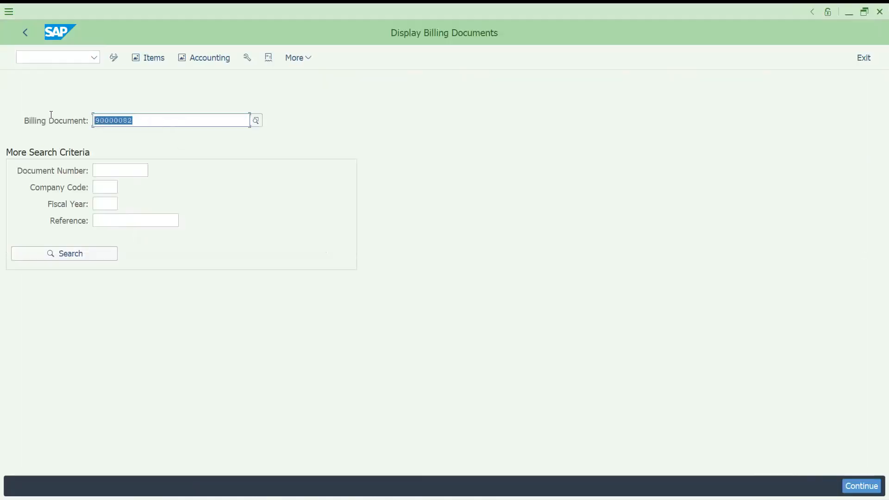
{"action": "key", "text": "alt+Tab"}
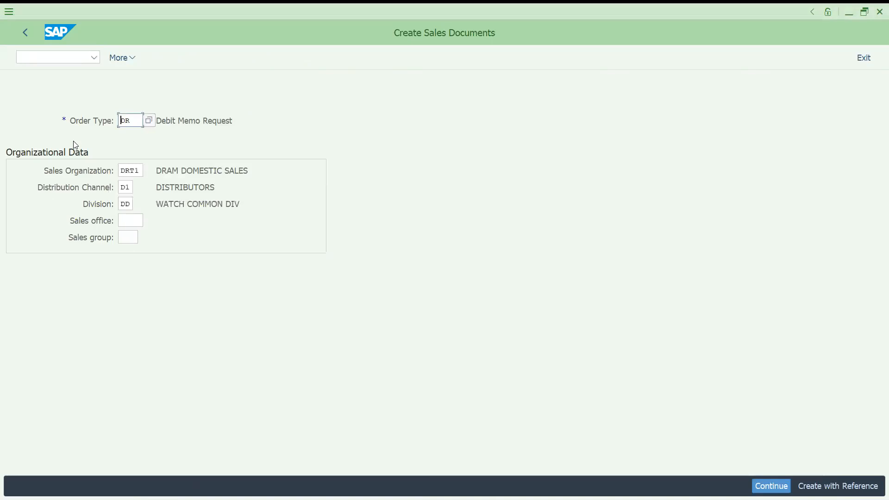
Create the DR debit memo request with reference to the copied billing document number
{"action": "left_click", "coordinate": [122, 60]}
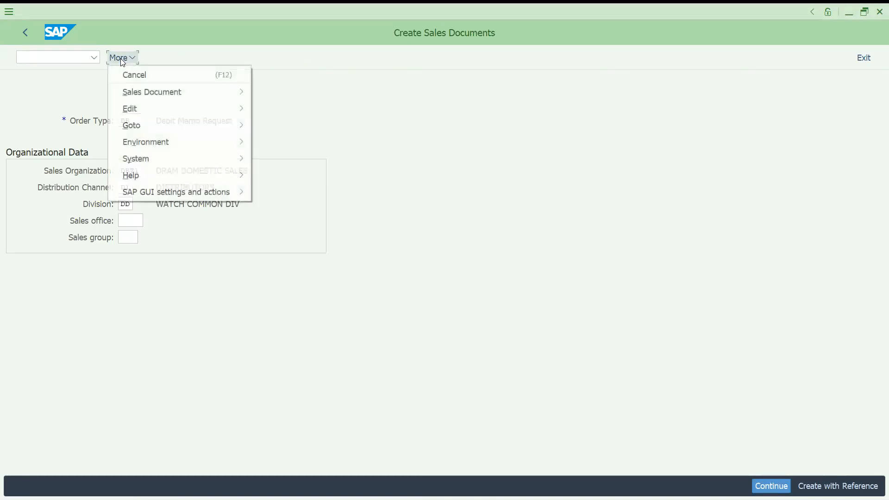
{"action": "mouse_move", "coordinate": [150, 91]}
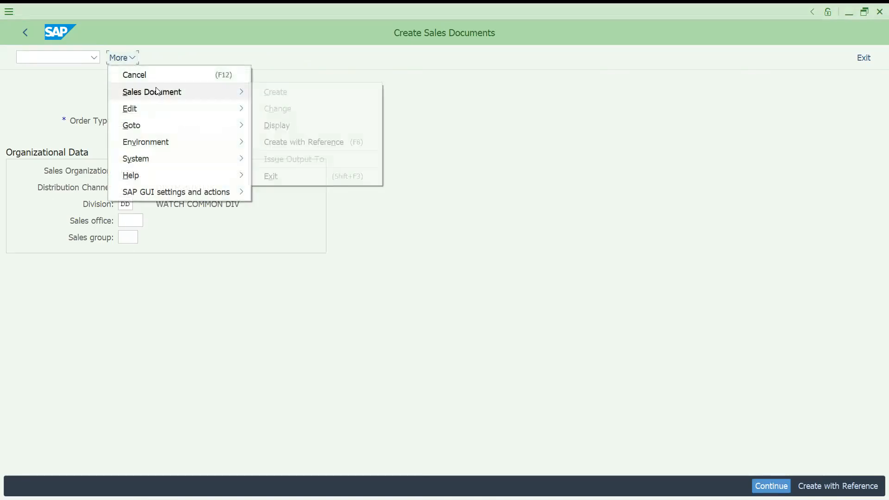
{"action": "left_click", "coordinate": [283, 142]}
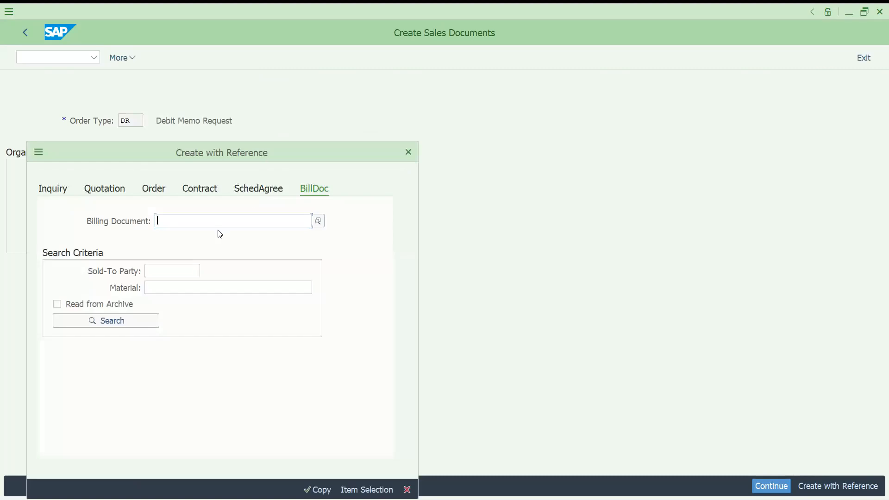
{"action": "key", "text": "ctrl+v"}
{"action": "left_click", "coordinate": [317, 489]}
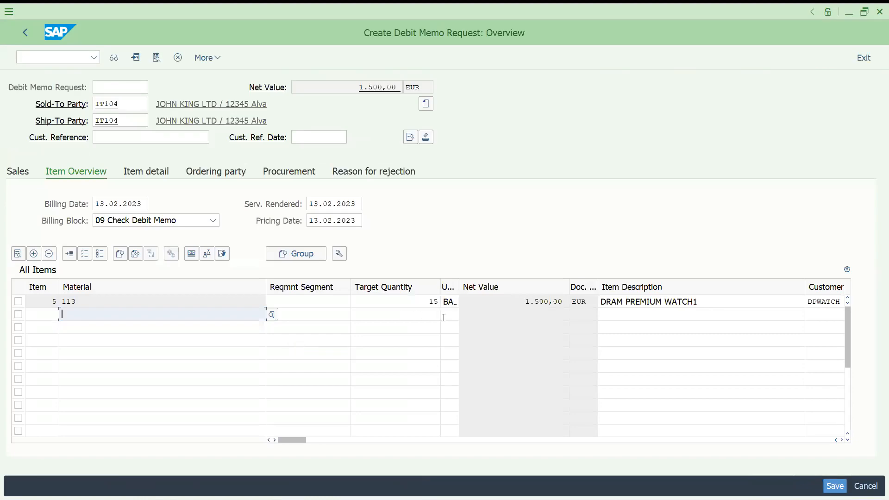
Set the target quantity of the item with material 113 to 5
{"action": "double_click", "coordinate": [424, 304]}
{"action": "type", "text": "5"}
{"action": "key", "text": "Return"}
Set the order reason in the header data to 200 Price difference: price was too low, and save the debit memo request
{"action": "left_click", "coordinate": [410, 140]}
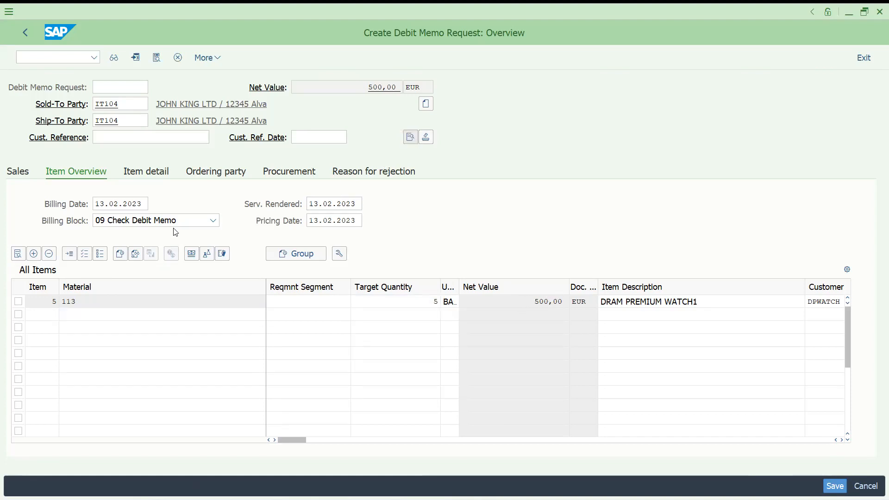
{"action": "left_click", "coordinate": [154, 255]}
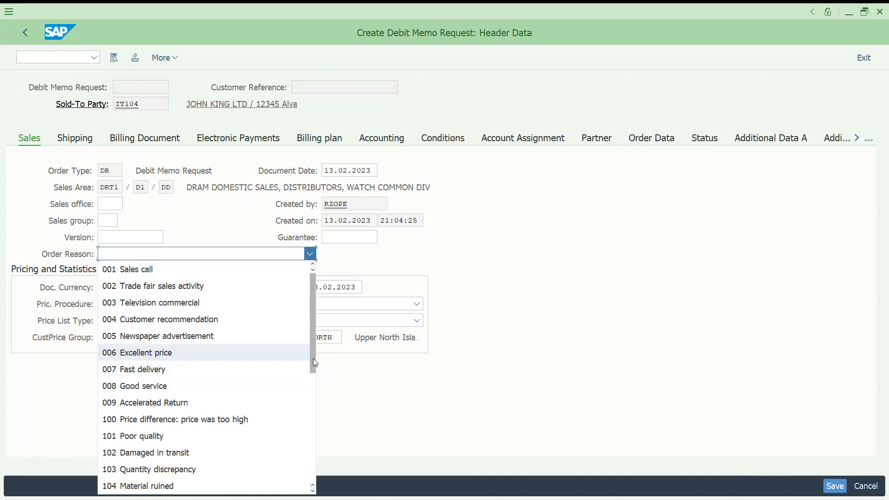
{"action": "left_click_drag", "start_coordinate": [313, 365], "coordinate": [310, 424]}
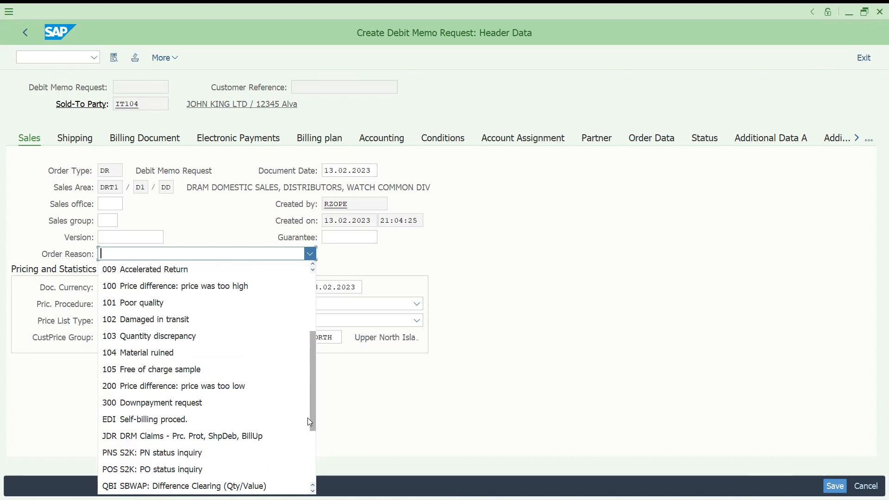
{"action": "left_click", "coordinate": [307, 418]}
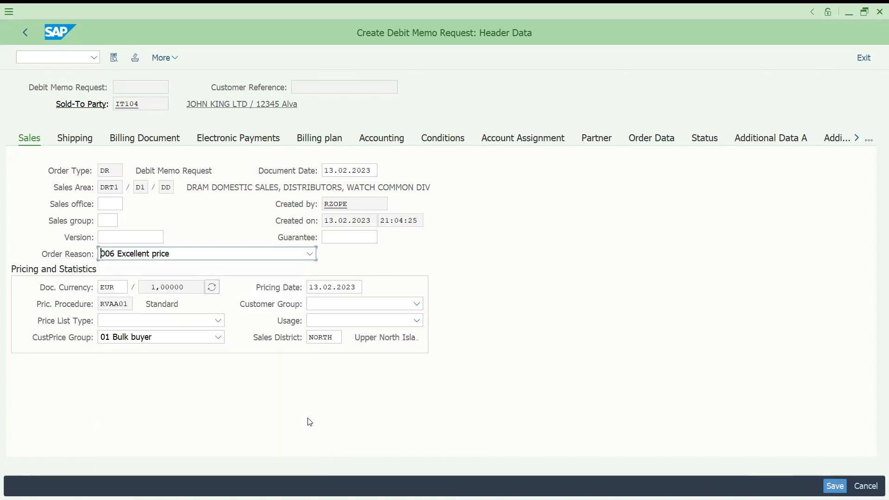
{"action": "left_click", "coordinate": [255, 256]}
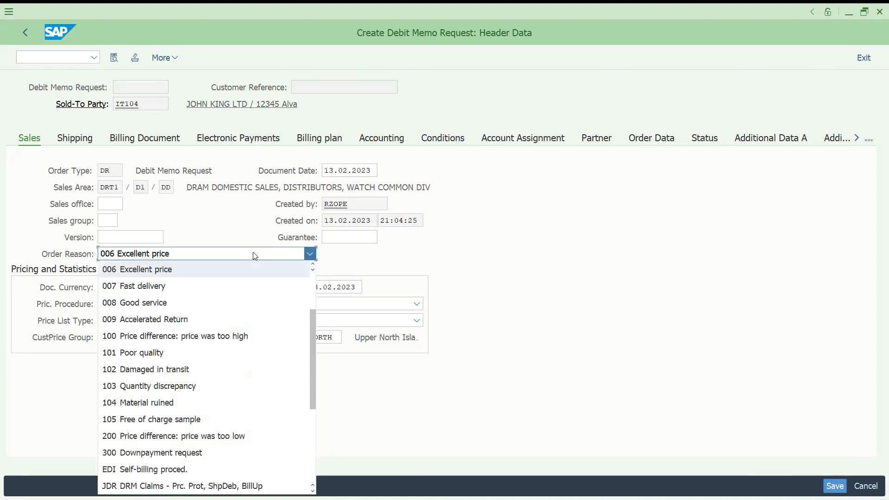
{"action": "left_click", "coordinate": [213, 435]}
{"action": "key", "text": "ctrl+s"}
Open the saved debit memo request in transaction VA02, clear its billing block, and save it
{"action": "left_click", "coordinate": [38, 55]}
{"action": "type", "text": "/NVA0"}
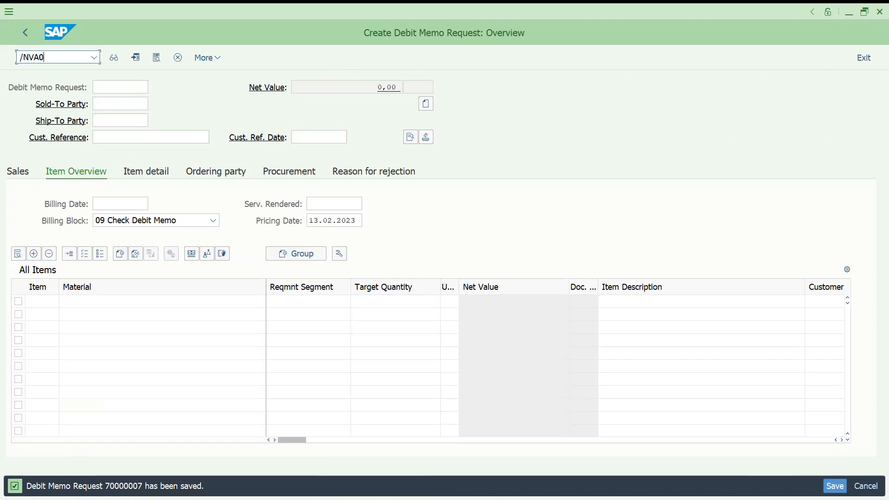
{"action": "type", "text": "2"}
{"action": "key", "text": "Return"}
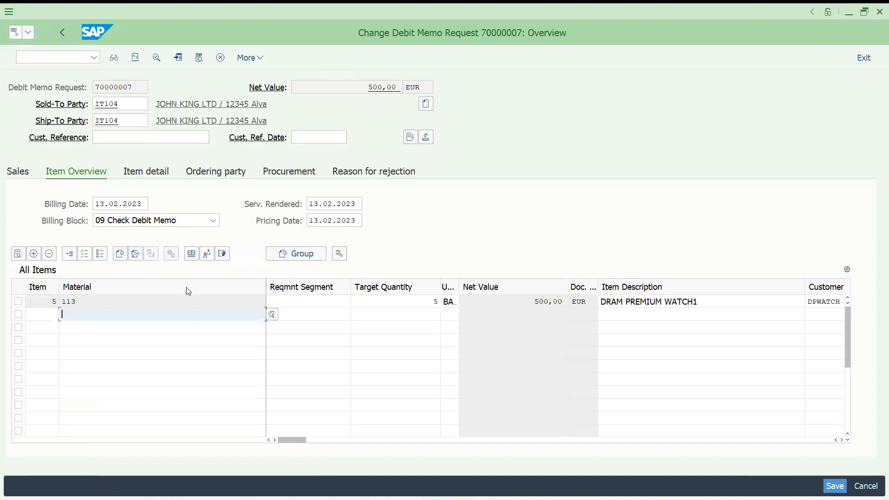
{"action": "left_click", "coordinate": [213, 220]}
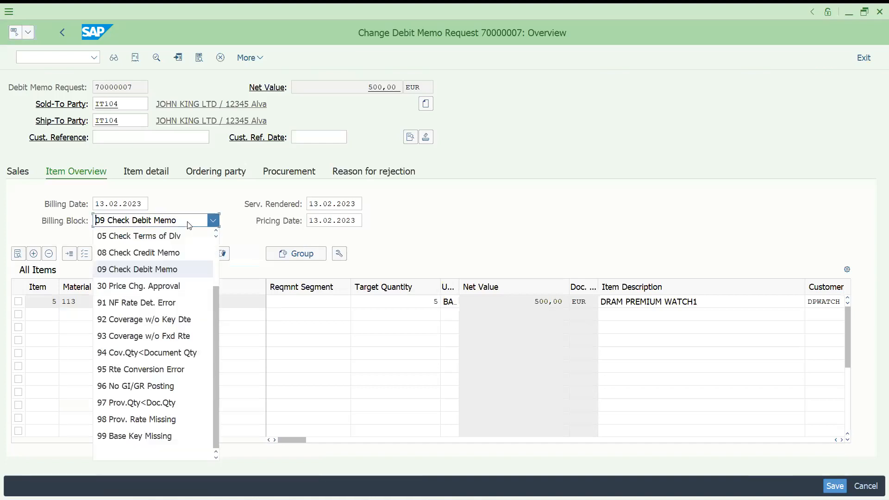
{"action": "left_click", "coordinate": [199, 457]}
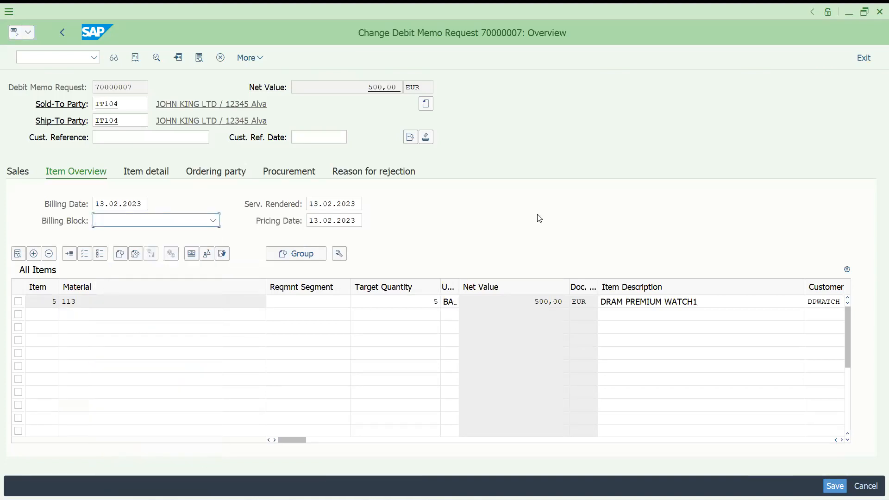
{"action": "key", "text": "ctrl+s"}
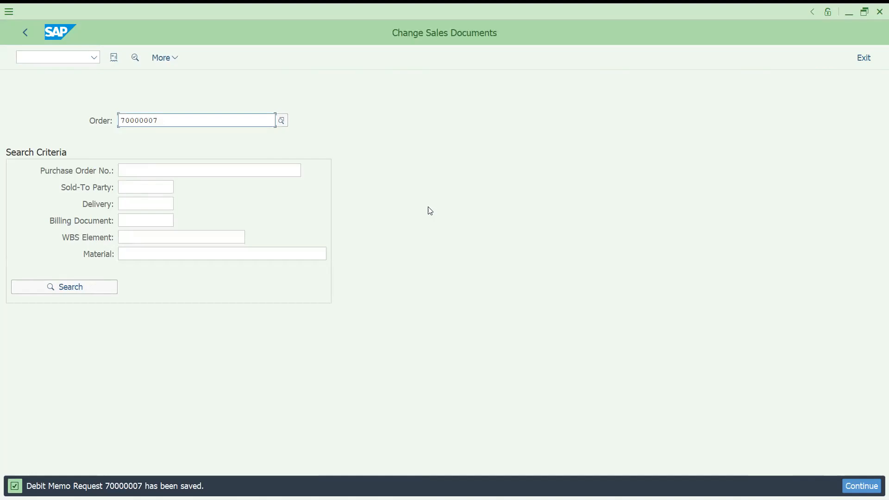
Create and save the L2 debit memo for the debit memo request with transaction VF01
{"action": "left_click", "coordinate": [50, 53]}
{"action": "type", "text": "/nvf02"}
{"action": "key", "text": "Return"}
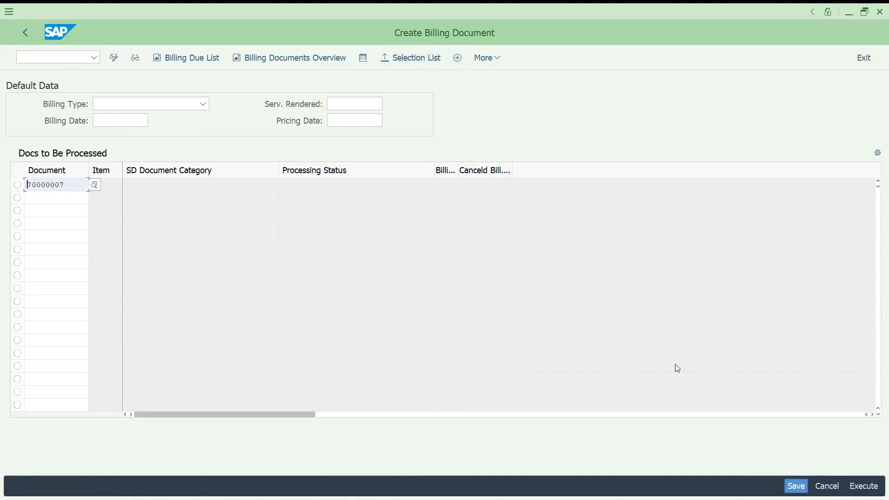
{"action": "left_click", "coordinate": [863, 485]}
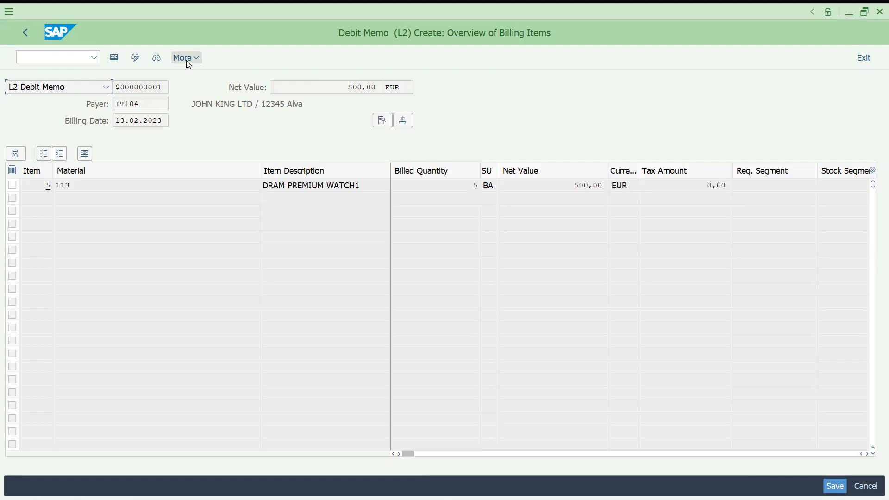
{"action": "left_click", "coordinate": [834, 485]}
Display the debit memo's accounting document from transaction VF03 and check its customer and revenue postings
{"action": "left_click", "coordinate": [53, 59]}
{"action": "type", "text": "/nvf03"}
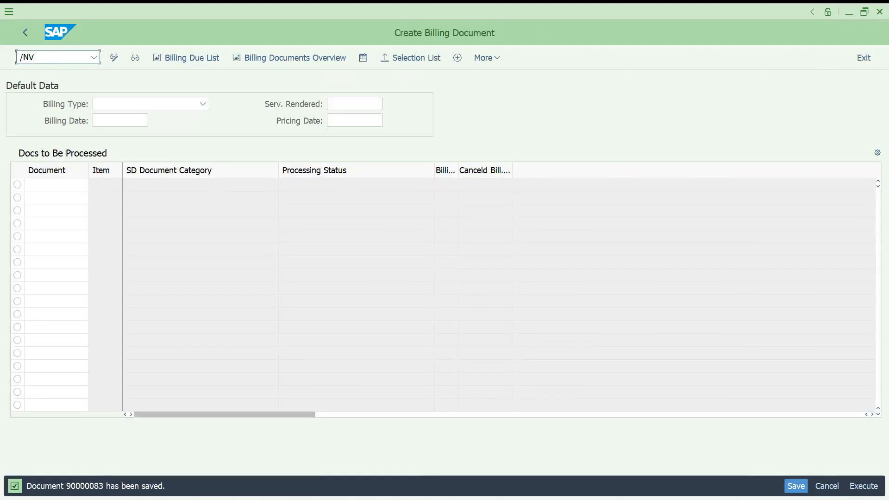
{"action": "key", "text": "Return"}
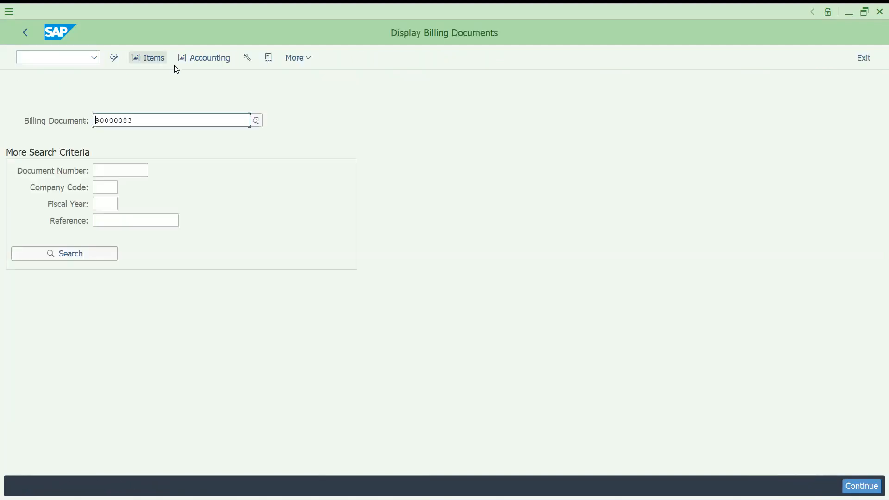
{"action": "left_click", "coordinate": [217, 58]}
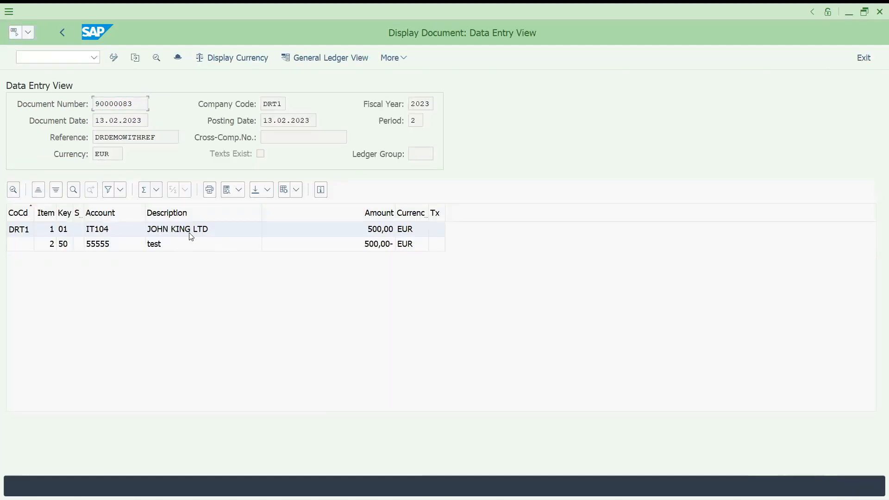
{"action": "left_click", "coordinate": [189, 246]}
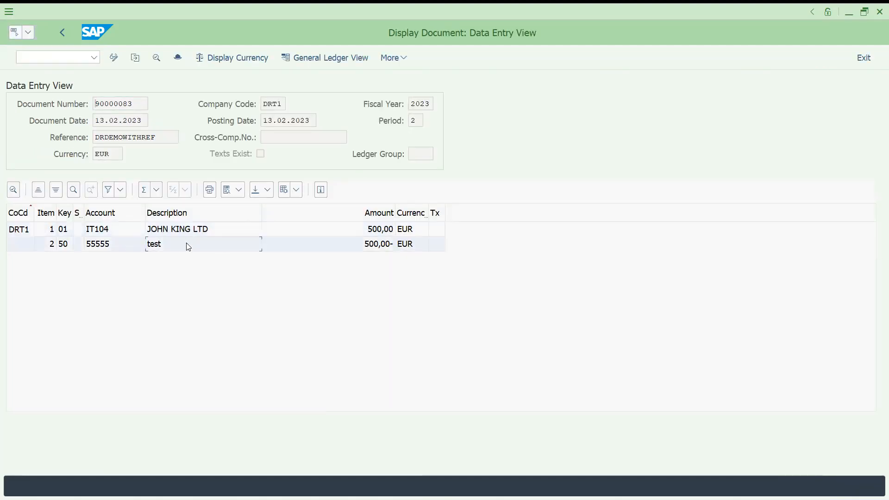
{"action": "left_click", "coordinate": [58, 34]}
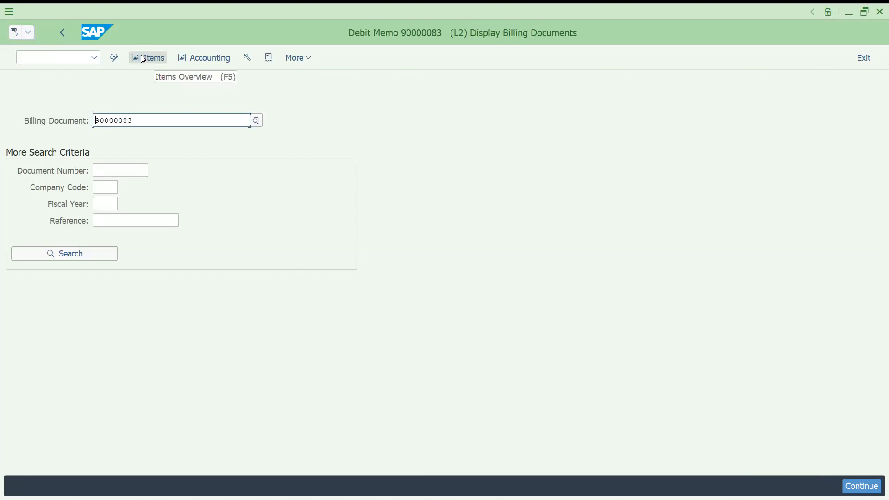
Open the debit memo's document flow and switch it to the item view to compare quantities and values
{"action": "left_click", "coordinate": [296, 57]}
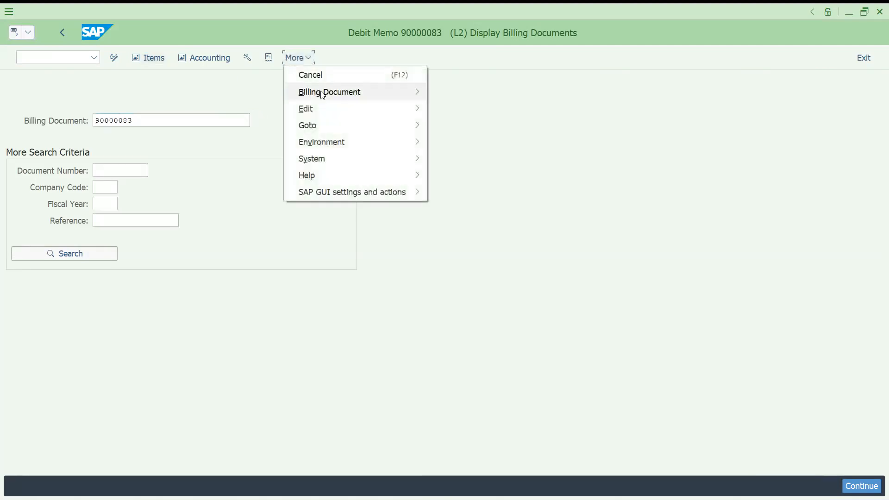
{"action": "left_click", "coordinate": [266, 60]}
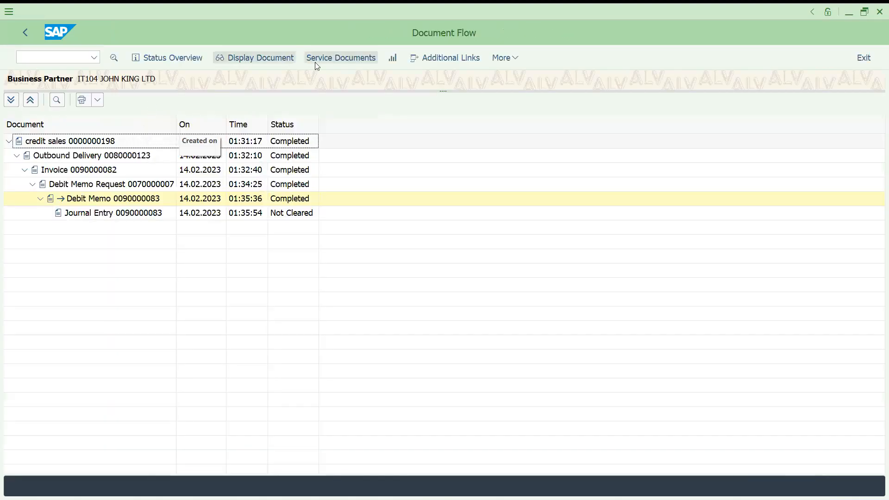
{"action": "left_click", "coordinate": [516, 61]}
{"action": "mouse_move", "coordinate": [555, 74]}
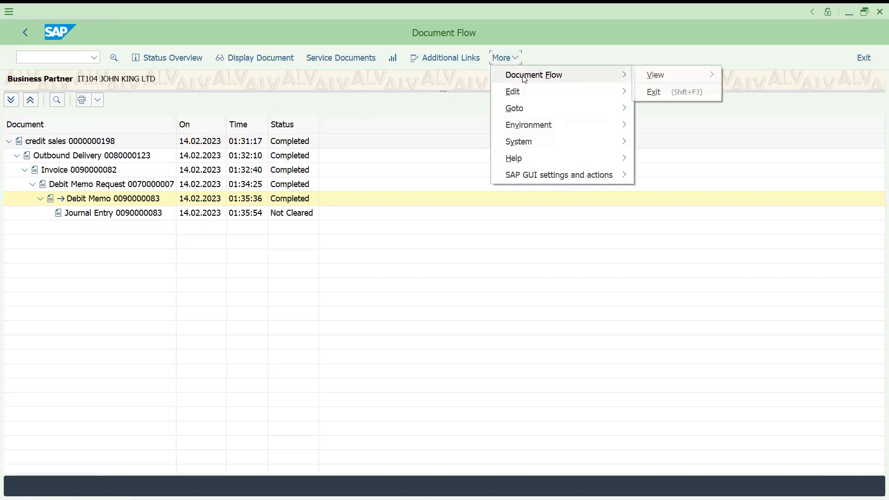
{"action": "mouse_move", "coordinate": [669, 79]}
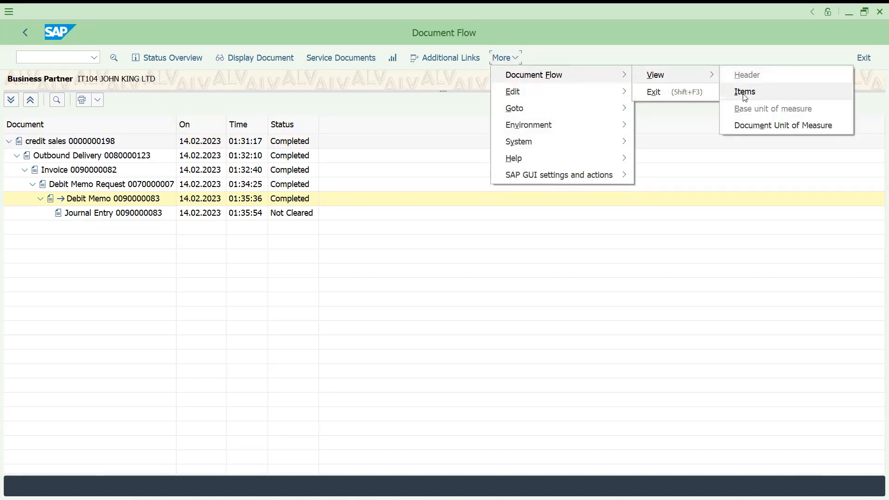
{"action": "left_click", "coordinate": [743, 93]}
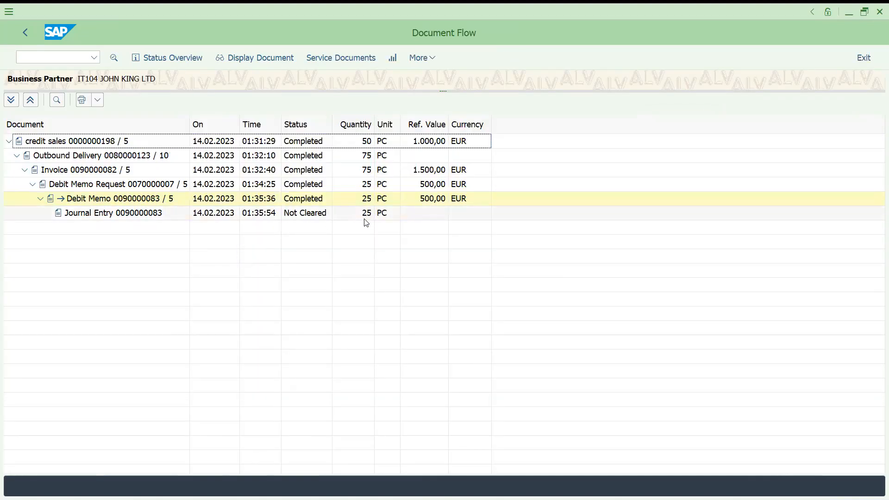
Start a DR debit memo request without reference using transaction VA01, enter the sold-to party's customer number, and accept the billing date
{"action": "left_click", "coordinate": [80, 54]}
{"action": "type", "text": "/nVA03"}
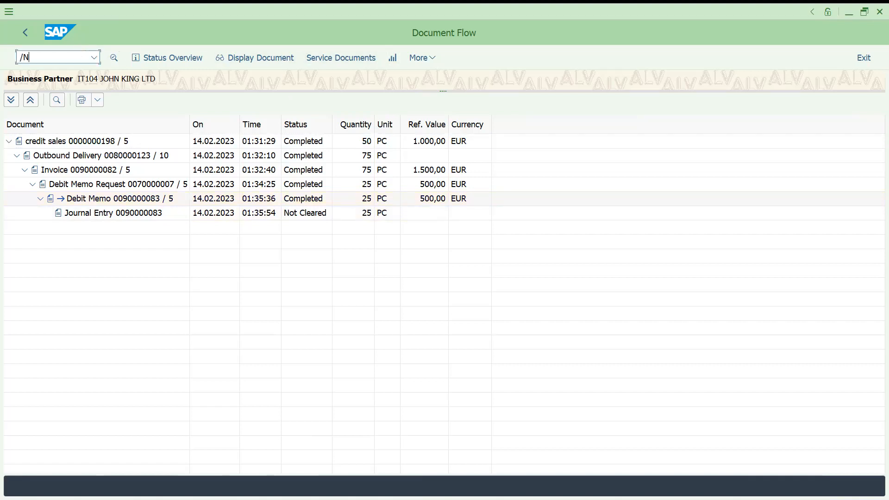
{"action": "key", "text": "Return"}
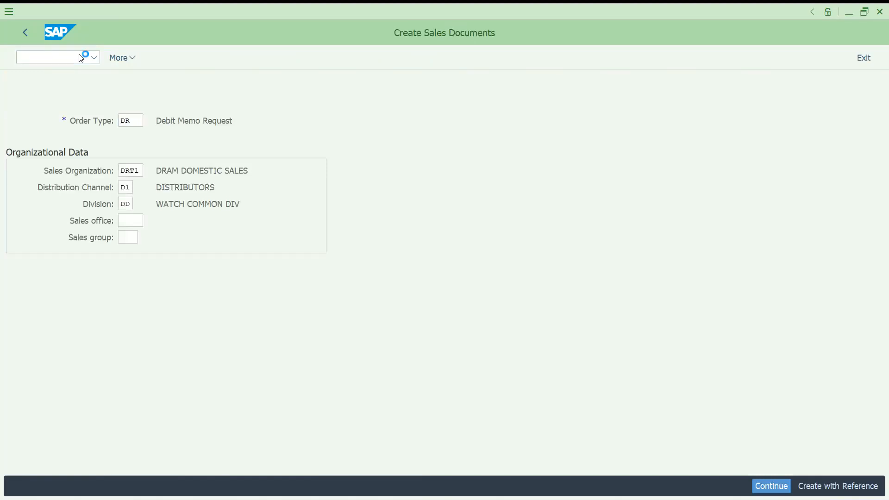
{"action": "key", "text": "space"}
{"action": "key", "text": "Down"}
{"action": "key", "text": "Return"}
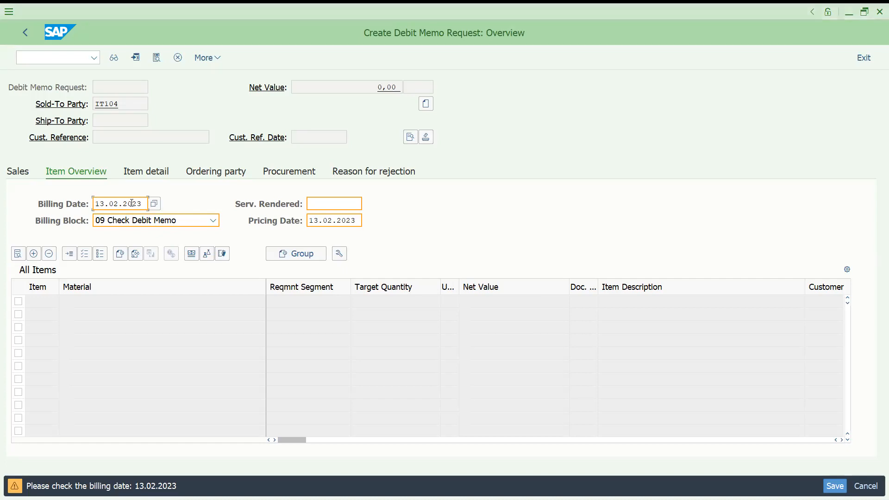
{"action": "key", "text": "Return"}
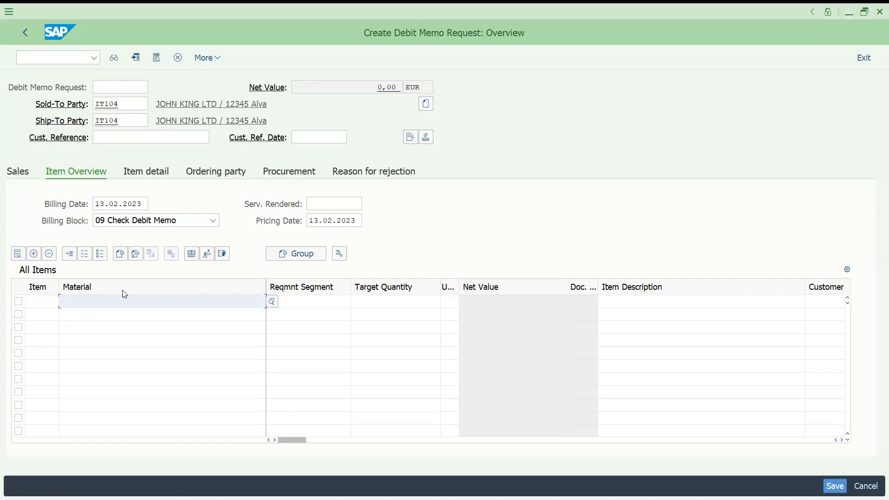
Add material 113 with a target quantity of 1 as the first item of the debit memo request
{"action": "type", "text": "113"}
{"action": "key", "text": "Tab"}
{"action": "key", "text": "Tab"}
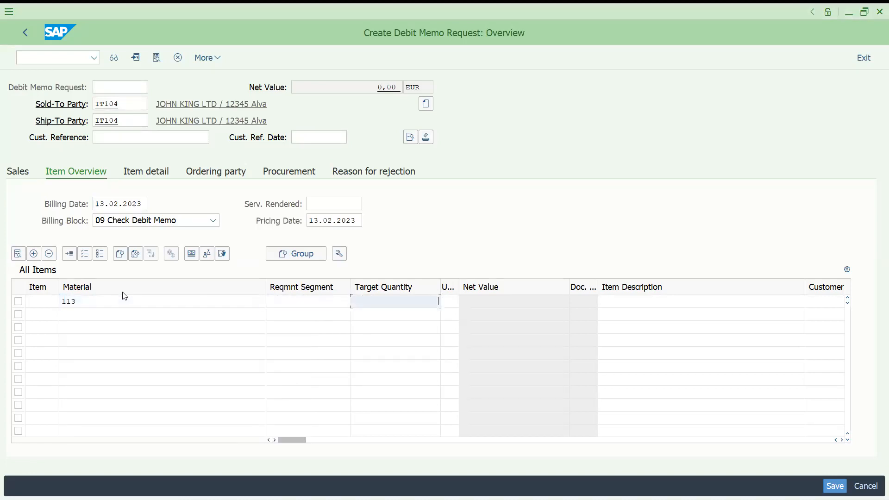
{"action": "type", "text": "1"}
{"action": "key", "text": "Return"}
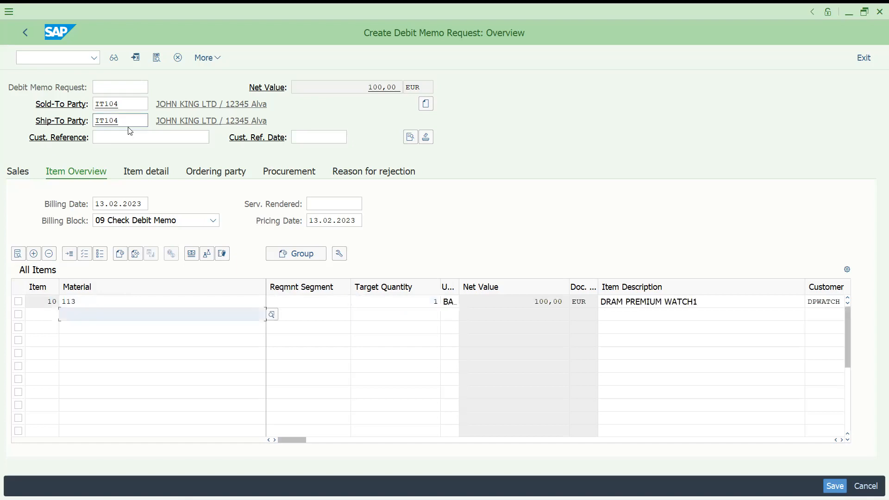
Enter DRDEMOWITHOUTREF as the customer reference, adapting the earlier DRDEMOWITHREF entry
{"action": "left_click", "coordinate": [131, 135]}
{"action": "key", "text": "Down"}
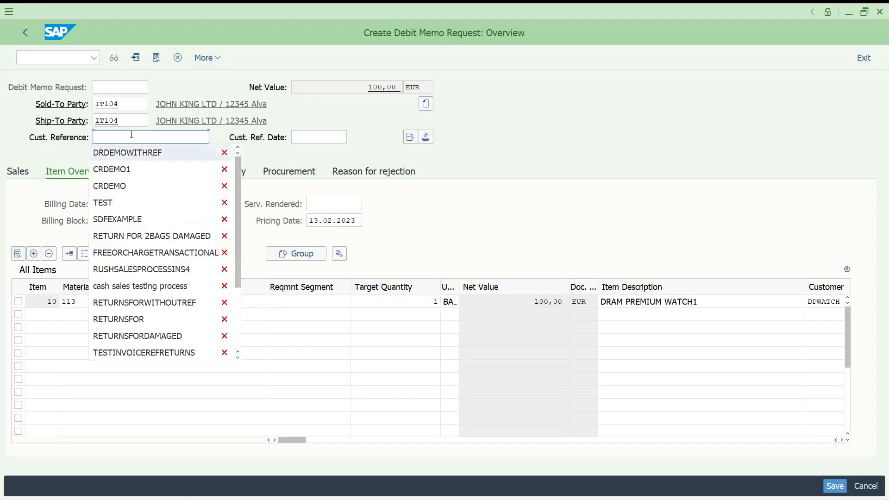
{"action": "key", "text": "Return"}
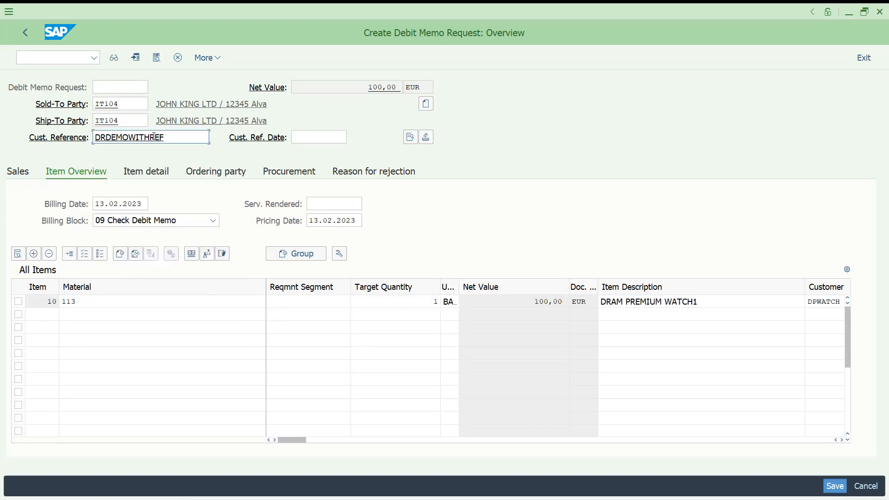
{"action": "left_click_drag", "start_coordinate": [149, 137], "coordinate": [204, 138]}
{"action": "type", "text": "out"}
{"action": "key", "text": "BackSpace"}
{"action": "key", "text": "BackSpace"}
{"action": "key", "text": "BackSpace"}
{"action": "type", "text": "OUTFE"}
{"action": "key", "text": "BackSpace"}
{"action": "key", "text": "BackSpace"}
{"action": "type", "text": "REF"}
Try a target quantity of 2 for the material 113 item and return it to 1
{"action": "left_click", "coordinate": [408, 299]}
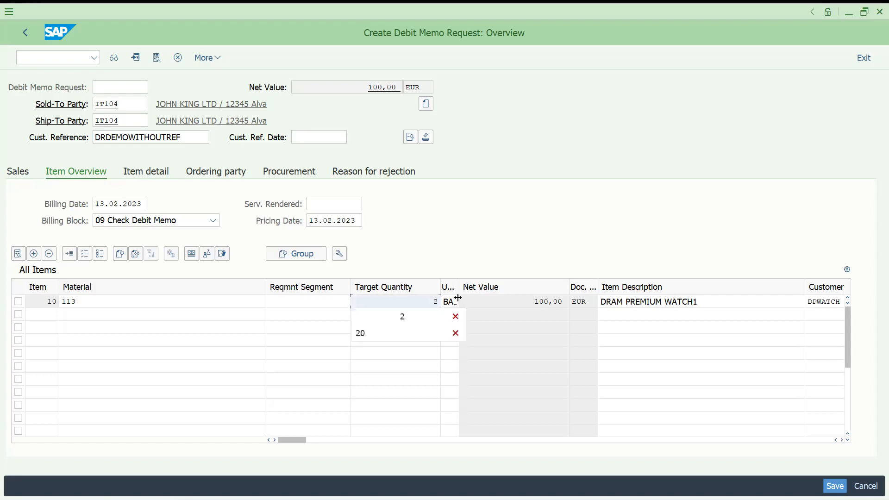
{"action": "key", "text": "Return"}
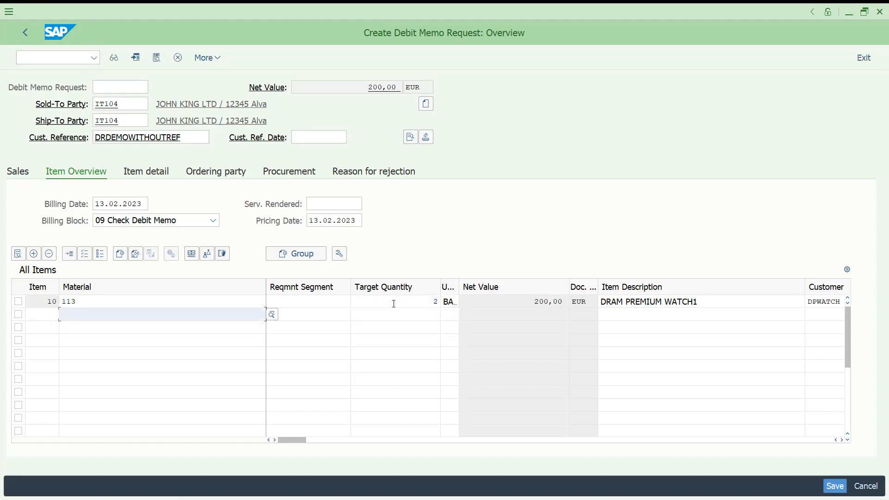
{"action": "left_click", "coordinate": [432, 303]}
{"action": "key", "text": "BackSpace"}
{"action": "type", "text": "1"}
Set the PR00 price in item 10's pricing conditions to 200 EUR and return to the request overview
{"action": "double_click", "coordinate": [504, 301]}
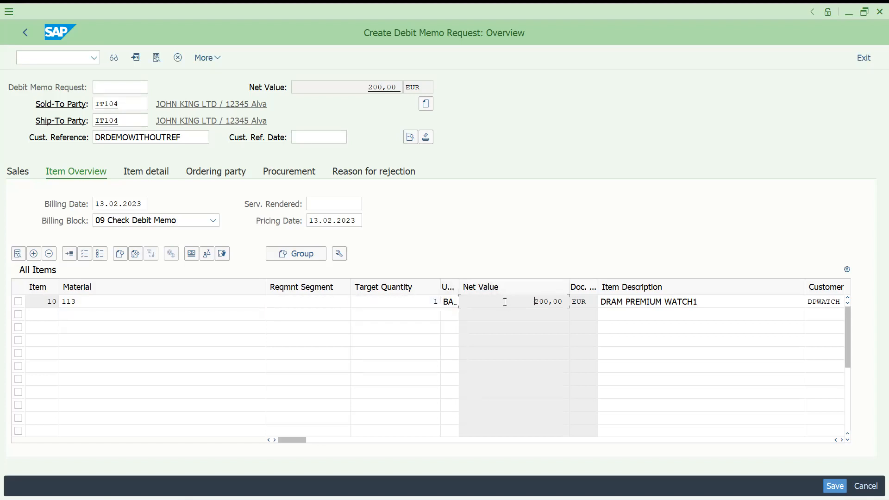
{"action": "left_click", "coordinate": [263, 155]}
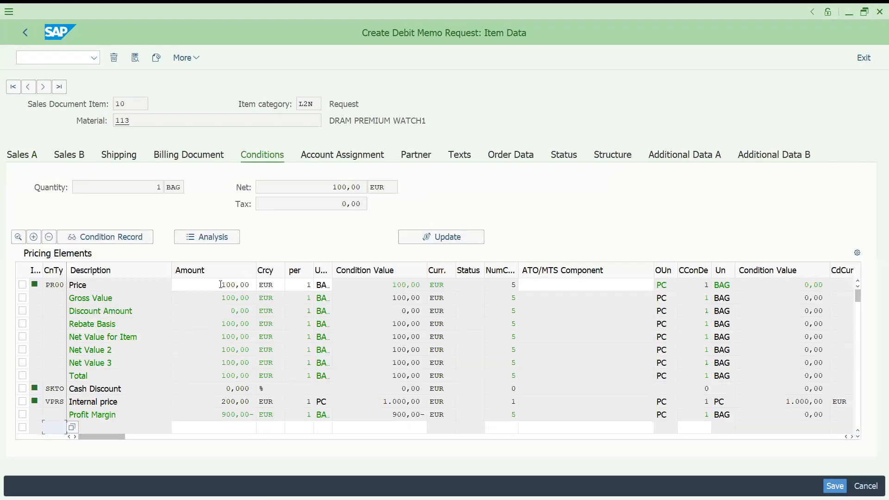
{"action": "double_click", "coordinate": [221, 285]}
{"action": "type", "text": "200"}
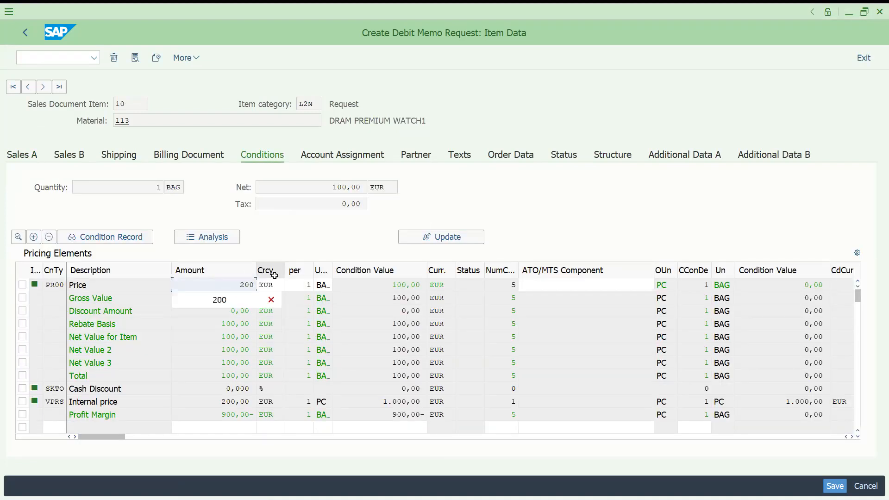
{"action": "key", "text": "Return"}
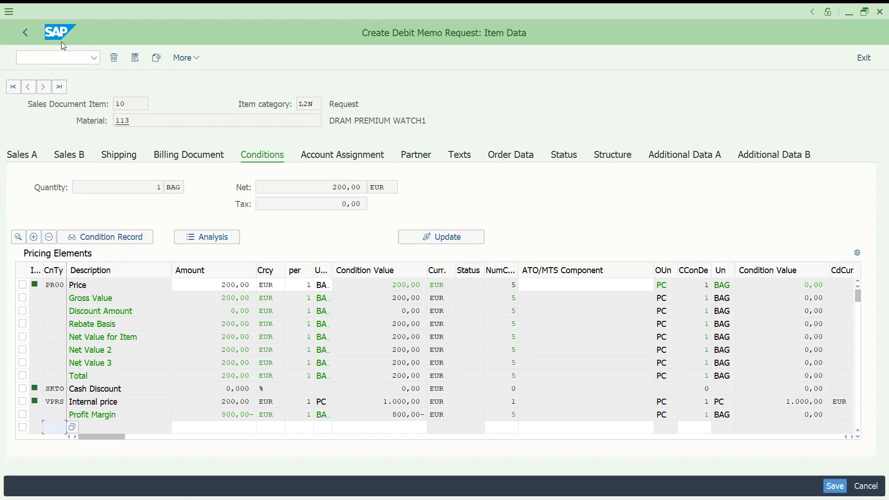
{"action": "left_click", "coordinate": [27, 36]}
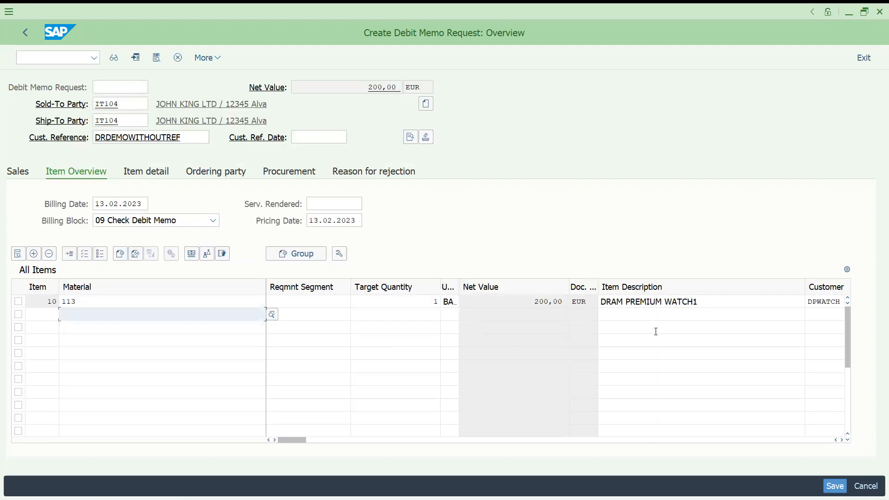
Set the order reason in the header data to 103 Quantity discrepancy and return to the overview
{"action": "left_click", "coordinate": [410, 136]}
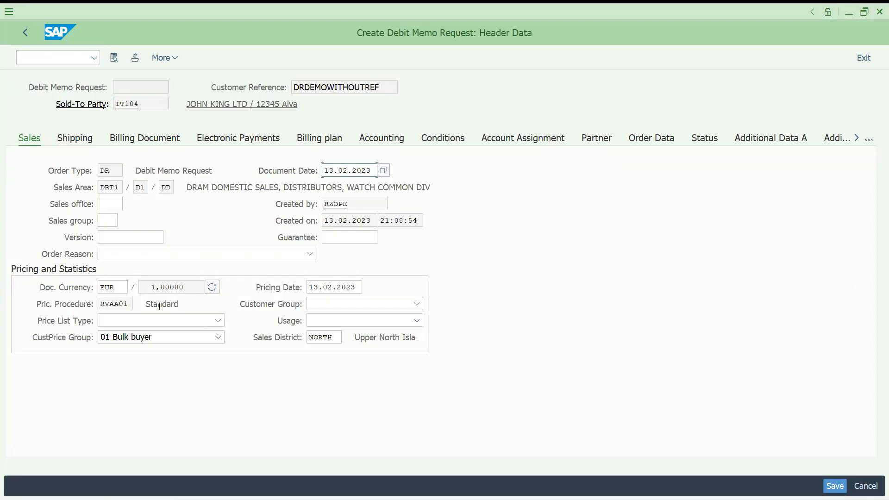
{"action": "left_click", "coordinate": [183, 255]}
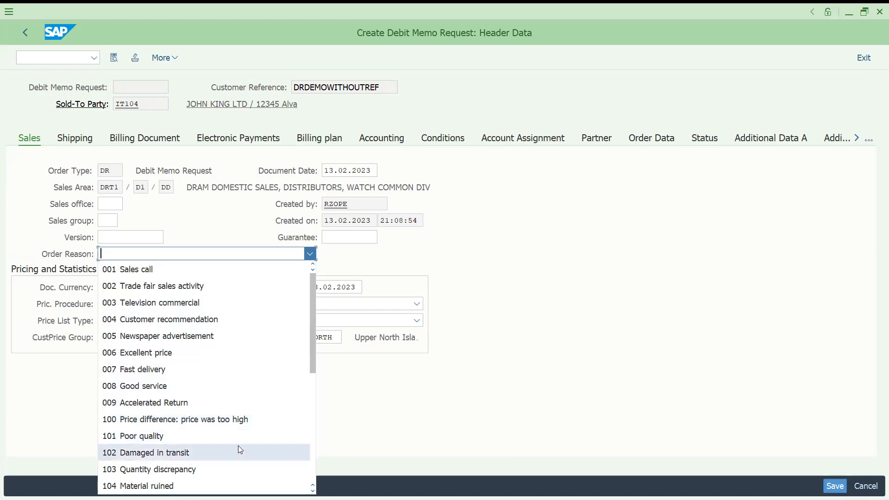
{"action": "left_click", "coordinate": [236, 469]}
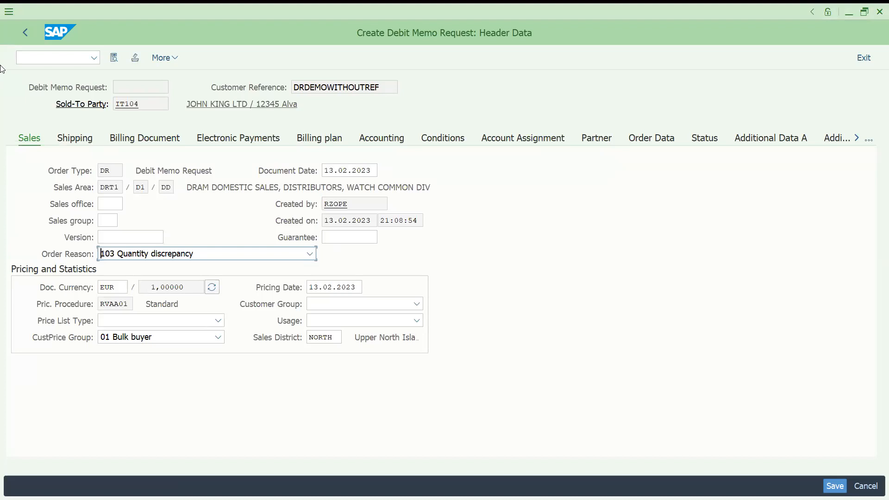
{"action": "left_click", "coordinate": [25, 33]}
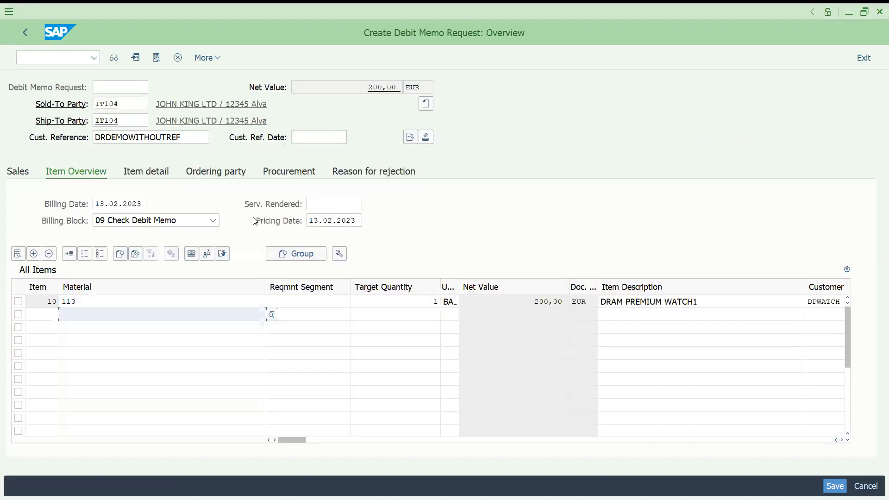
Clear the billing block on the debit memo request and save the request
{"action": "left_click", "coordinate": [199, 222]}
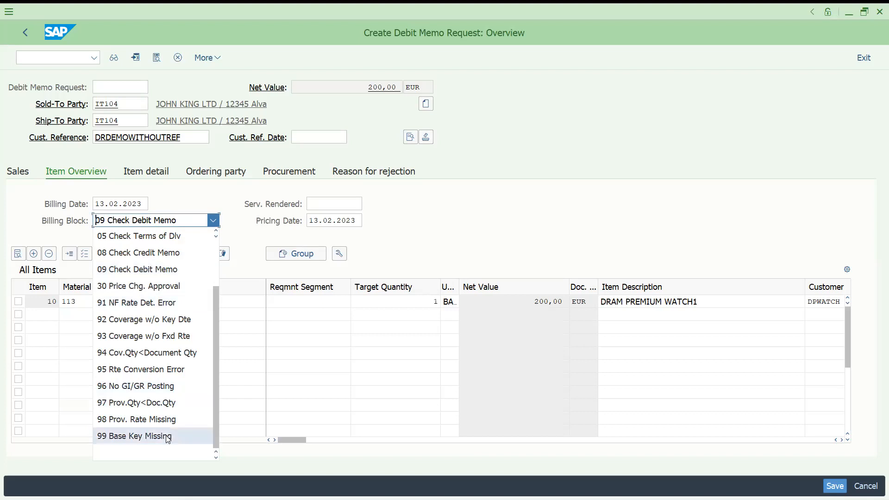
{"action": "left_click", "coordinate": [167, 452]}
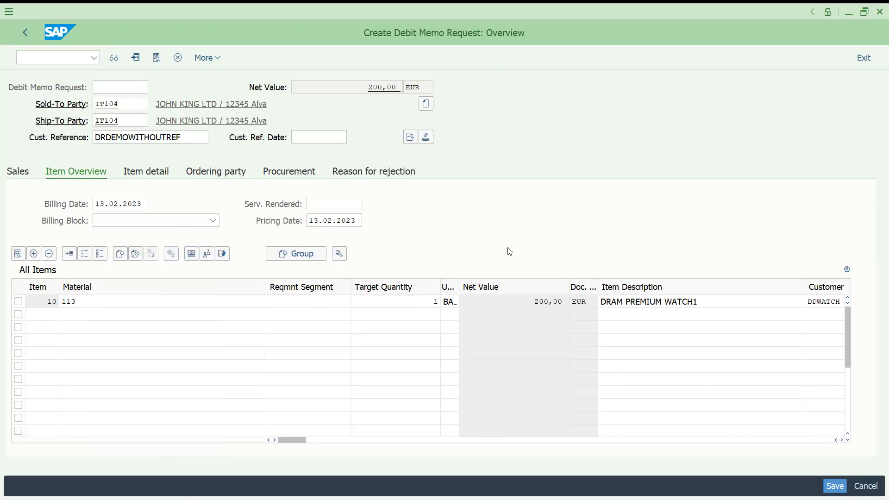
{"action": "key", "text": "ctrl+s"}
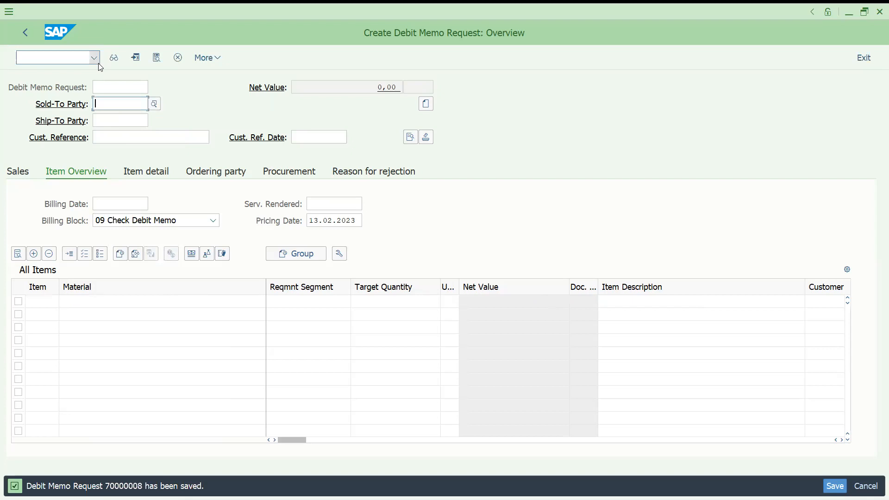
Create and save the L2 debit memo for the newly saved debit memo request using transaction VF01
{"action": "left_click", "coordinate": [70, 59]}
{"action": "type", "text": "/nvf01"}
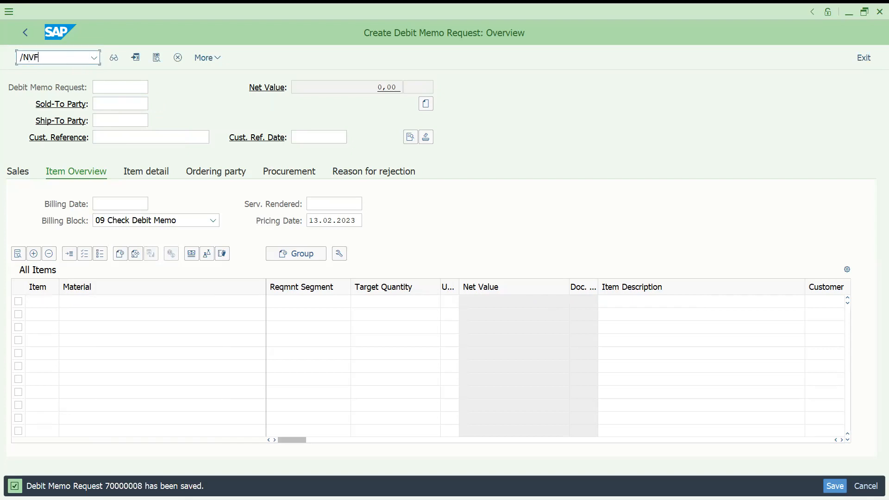
{"action": "key", "text": "Return"}
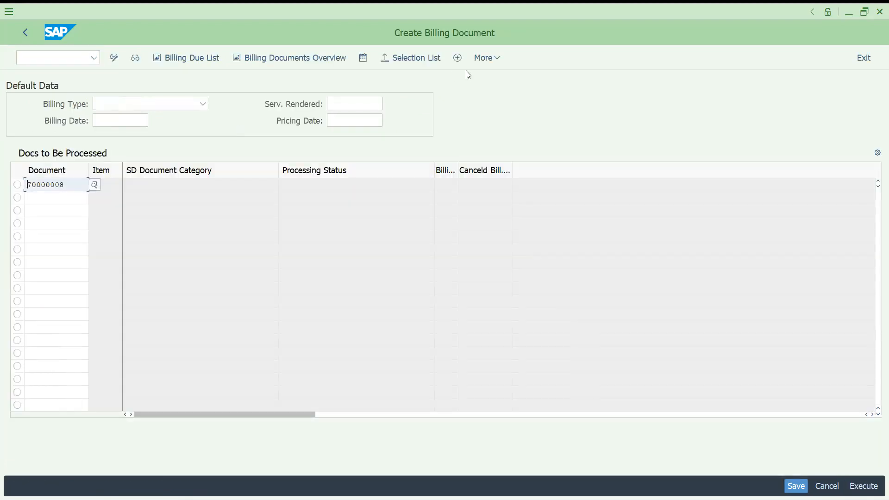
{"action": "left_click", "coordinate": [863, 485]}
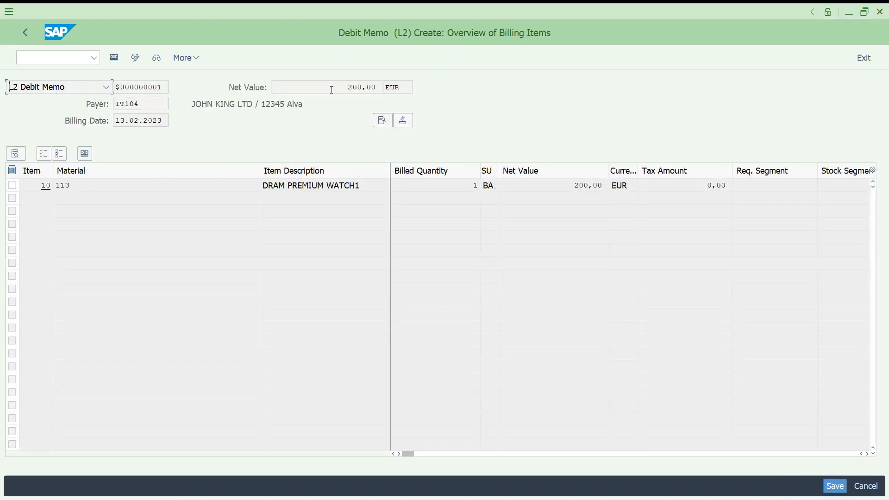
{"action": "left_click", "coordinate": [186, 58]}
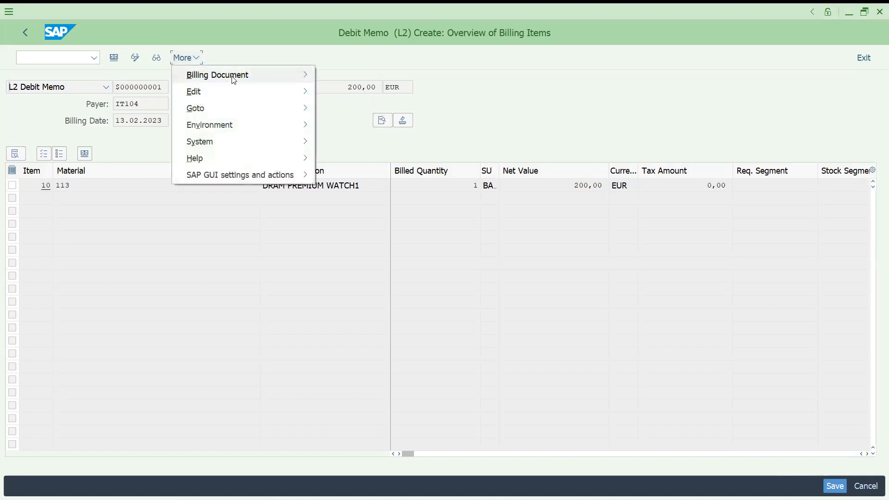
{"action": "mouse_move", "coordinate": [209, 93]}
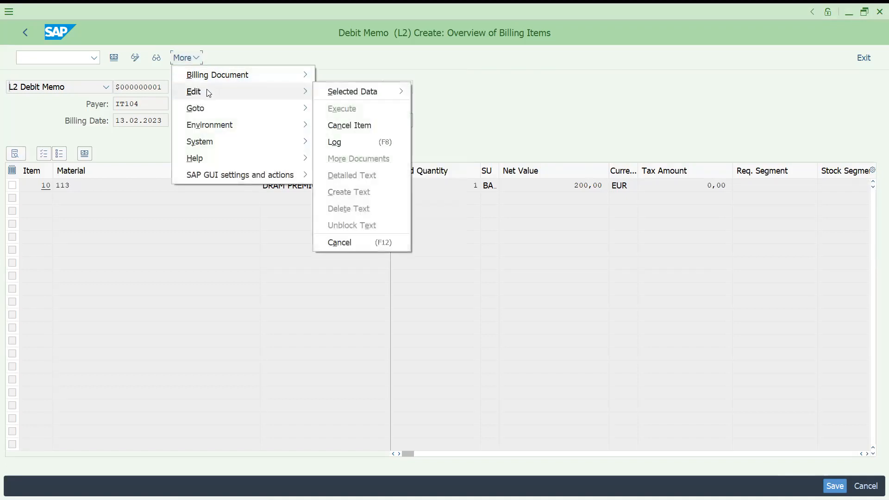
{"action": "left_click", "coordinate": [163, 281]}
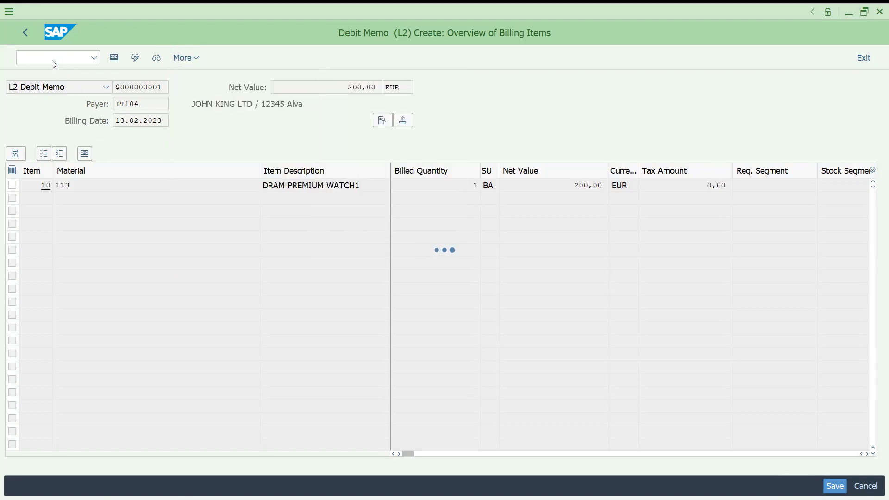
Open transaction VF03 for the new debit memo and display its document flow
{"action": "type", "text": "/"}
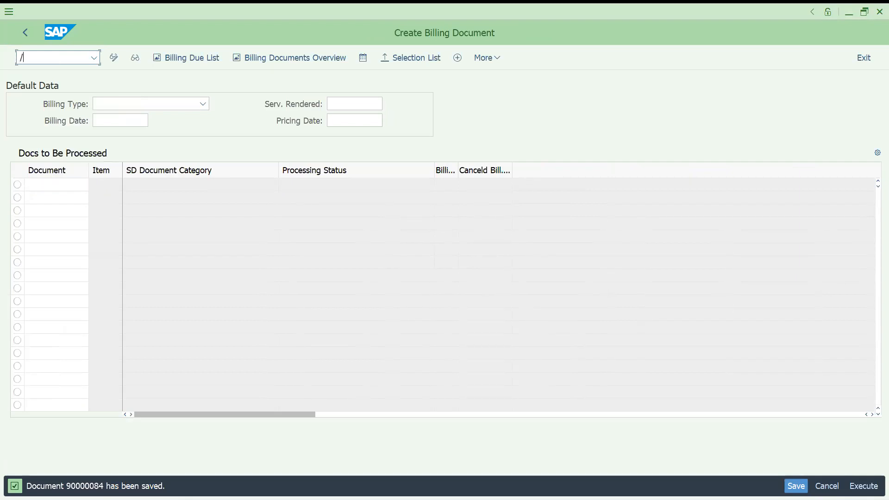
{"action": "type", "text": "NVF03"}
{"action": "key", "text": "Return"}
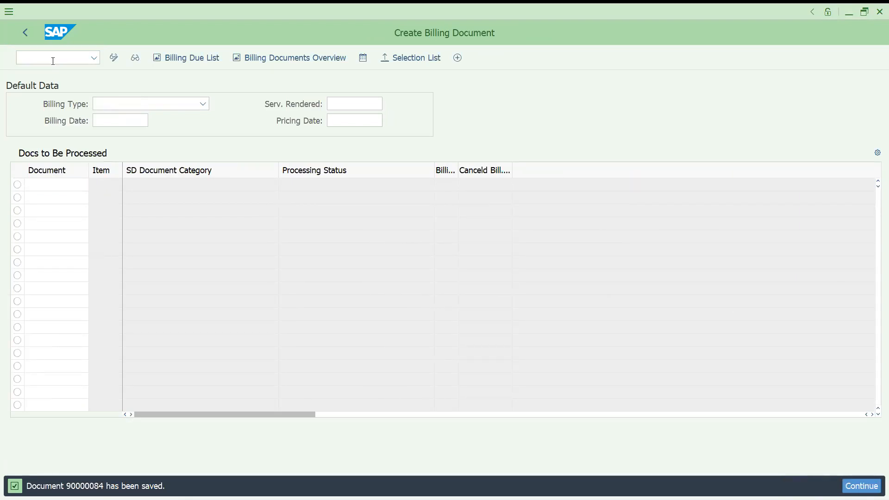
{"action": "left_click", "coordinate": [295, 56]}
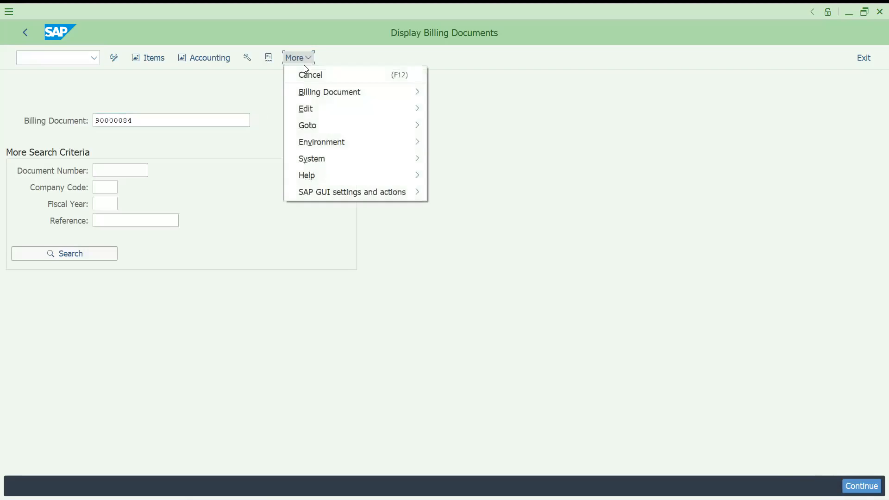
{"action": "left_click", "coordinate": [268, 57]}
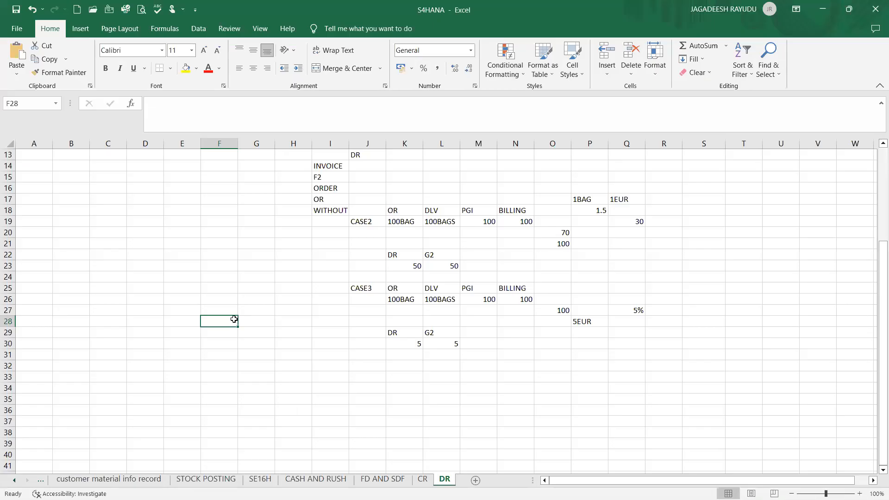
In Excel, note INVOICE, ORDER and WITH REF in cells F28 to F30 of the DR sheet
{"action": "type", "text": "INVOCI"}
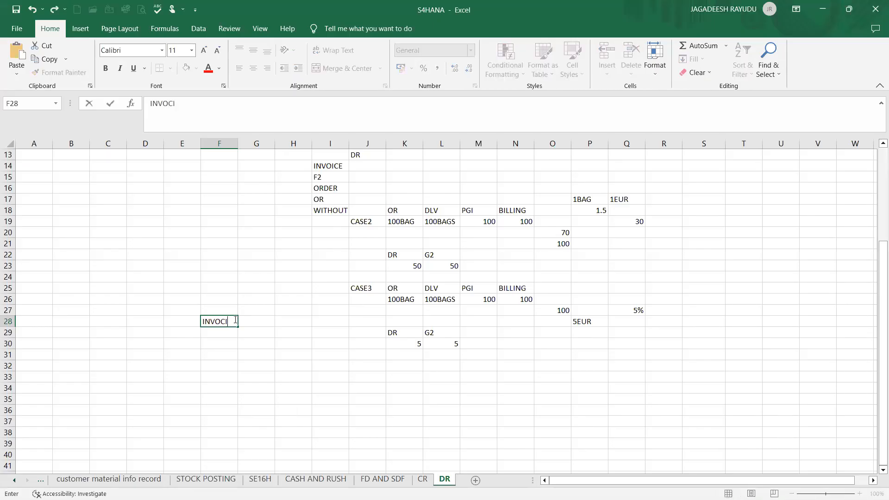
{"action": "key", "text": "BackSpace"}
{"action": "key", "text": "BackSpace"}
{"action": "type", "text": "ICE"}
{"action": "key", "text": "Return"}
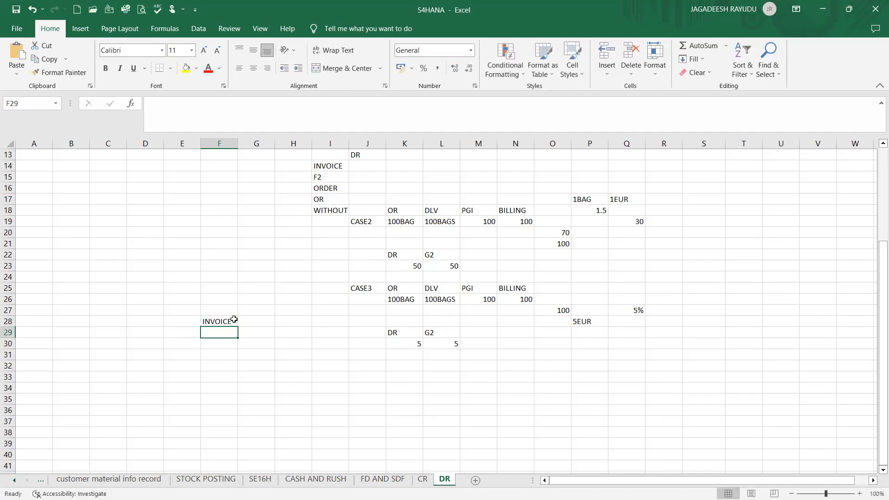
{"action": "type", "text": "ORDER"}
{"action": "key", "text": "Return"}
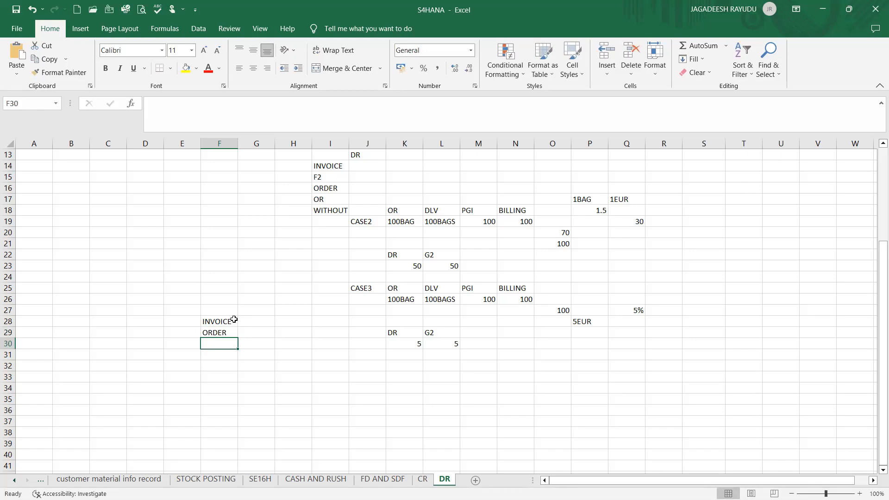
{"action": "type", "text": "WITH REF"}
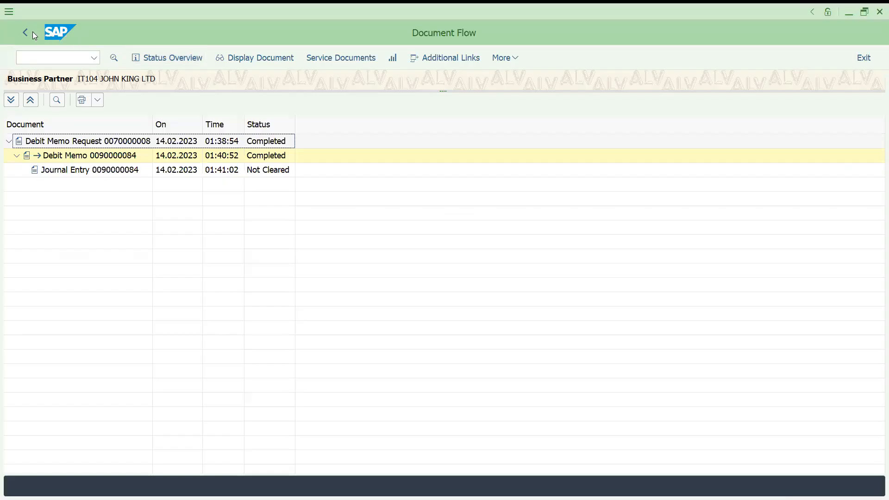
Return to SAP and display the debit memo's accounting document to check its customer and revenue postings
{"action": "left_click", "coordinate": [212, 56]}
{"action": "left_click", "coordinate": [208, 54]}
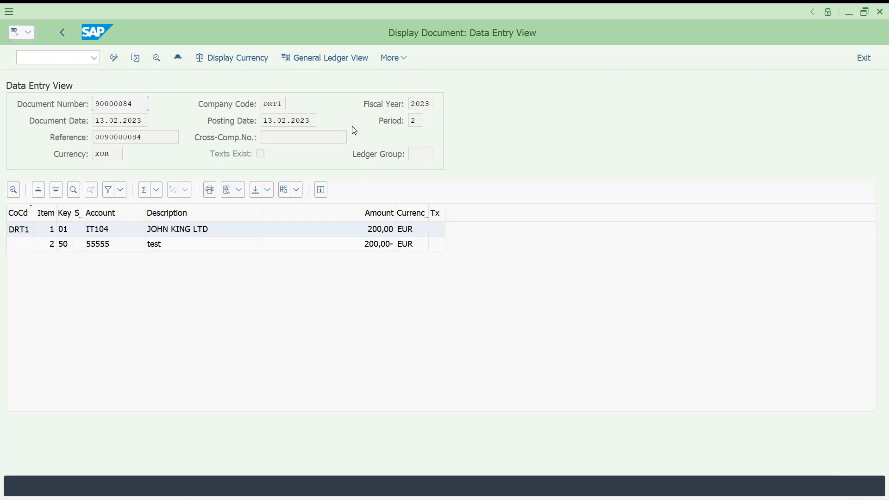
{"action": "key", "text": "alt+Tab"}
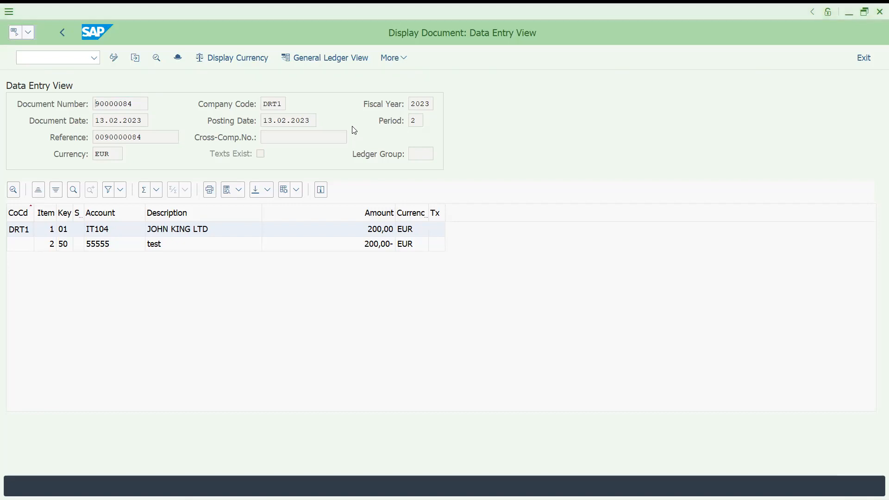